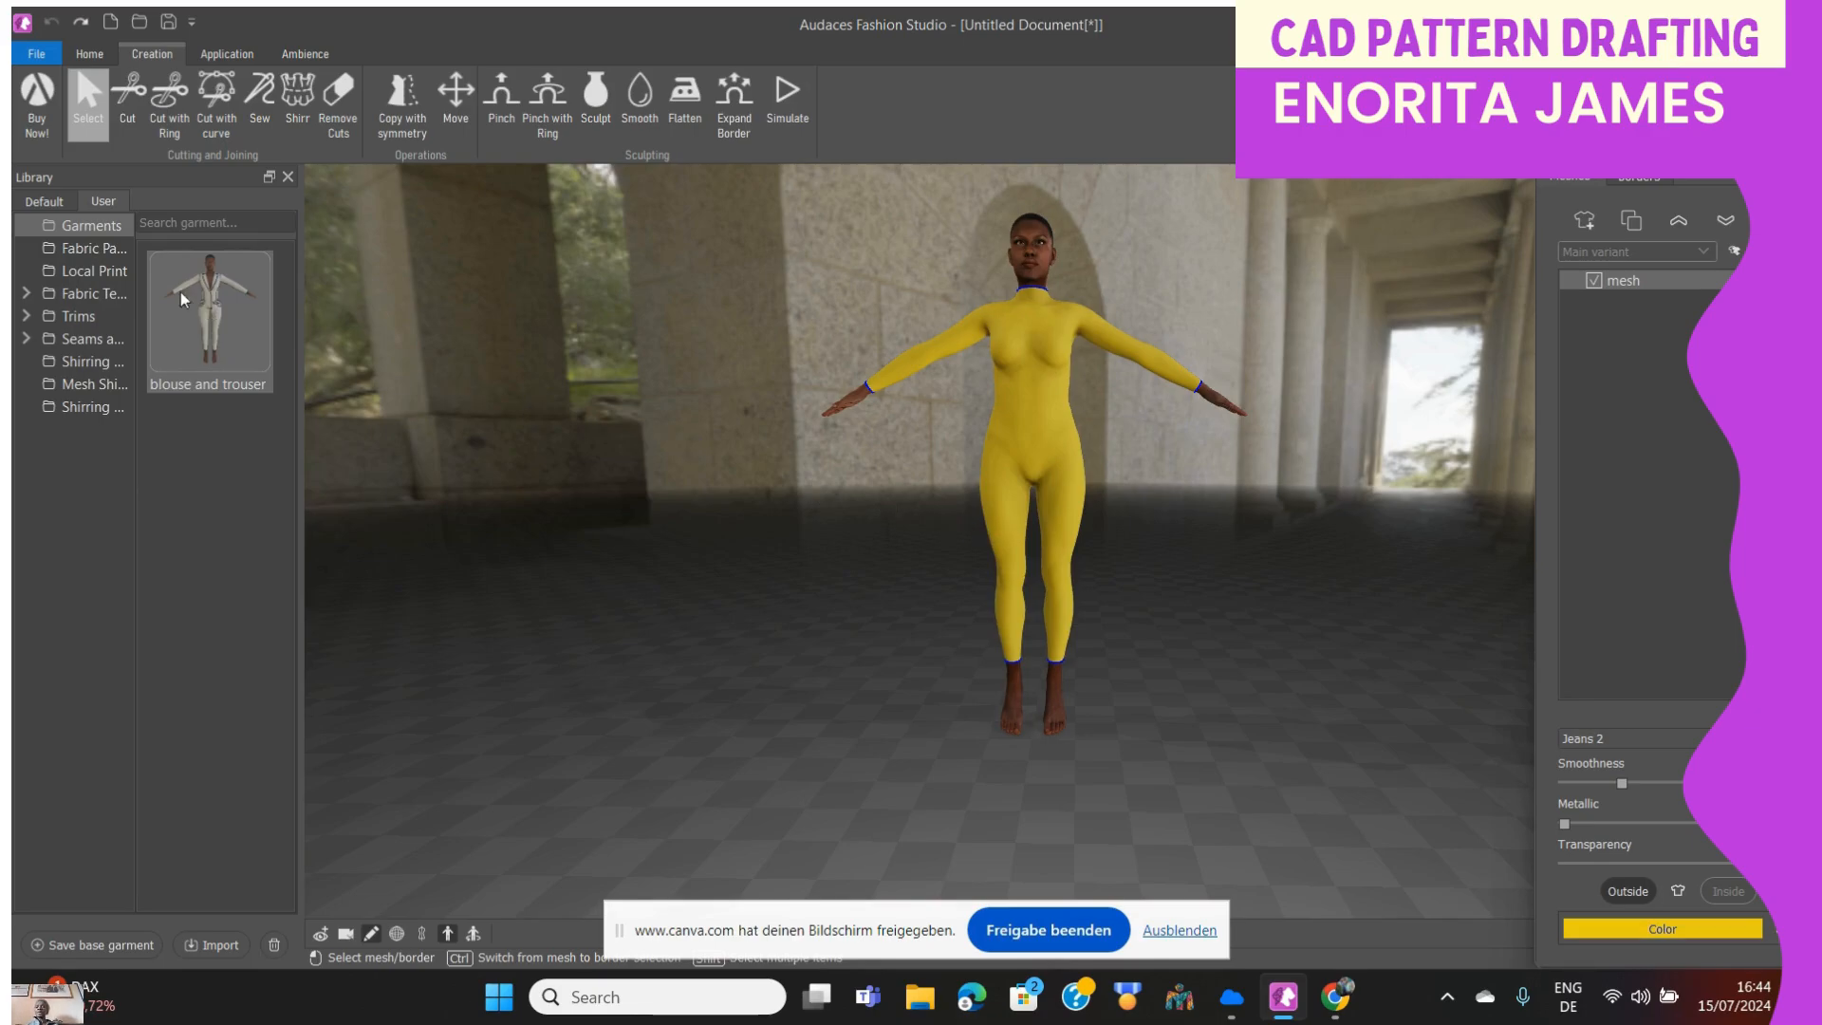
# - Try the default library's Blazer garment on the avatar, and undo it to return to the yellow bodysuit
pyautogui.click(103, 248)
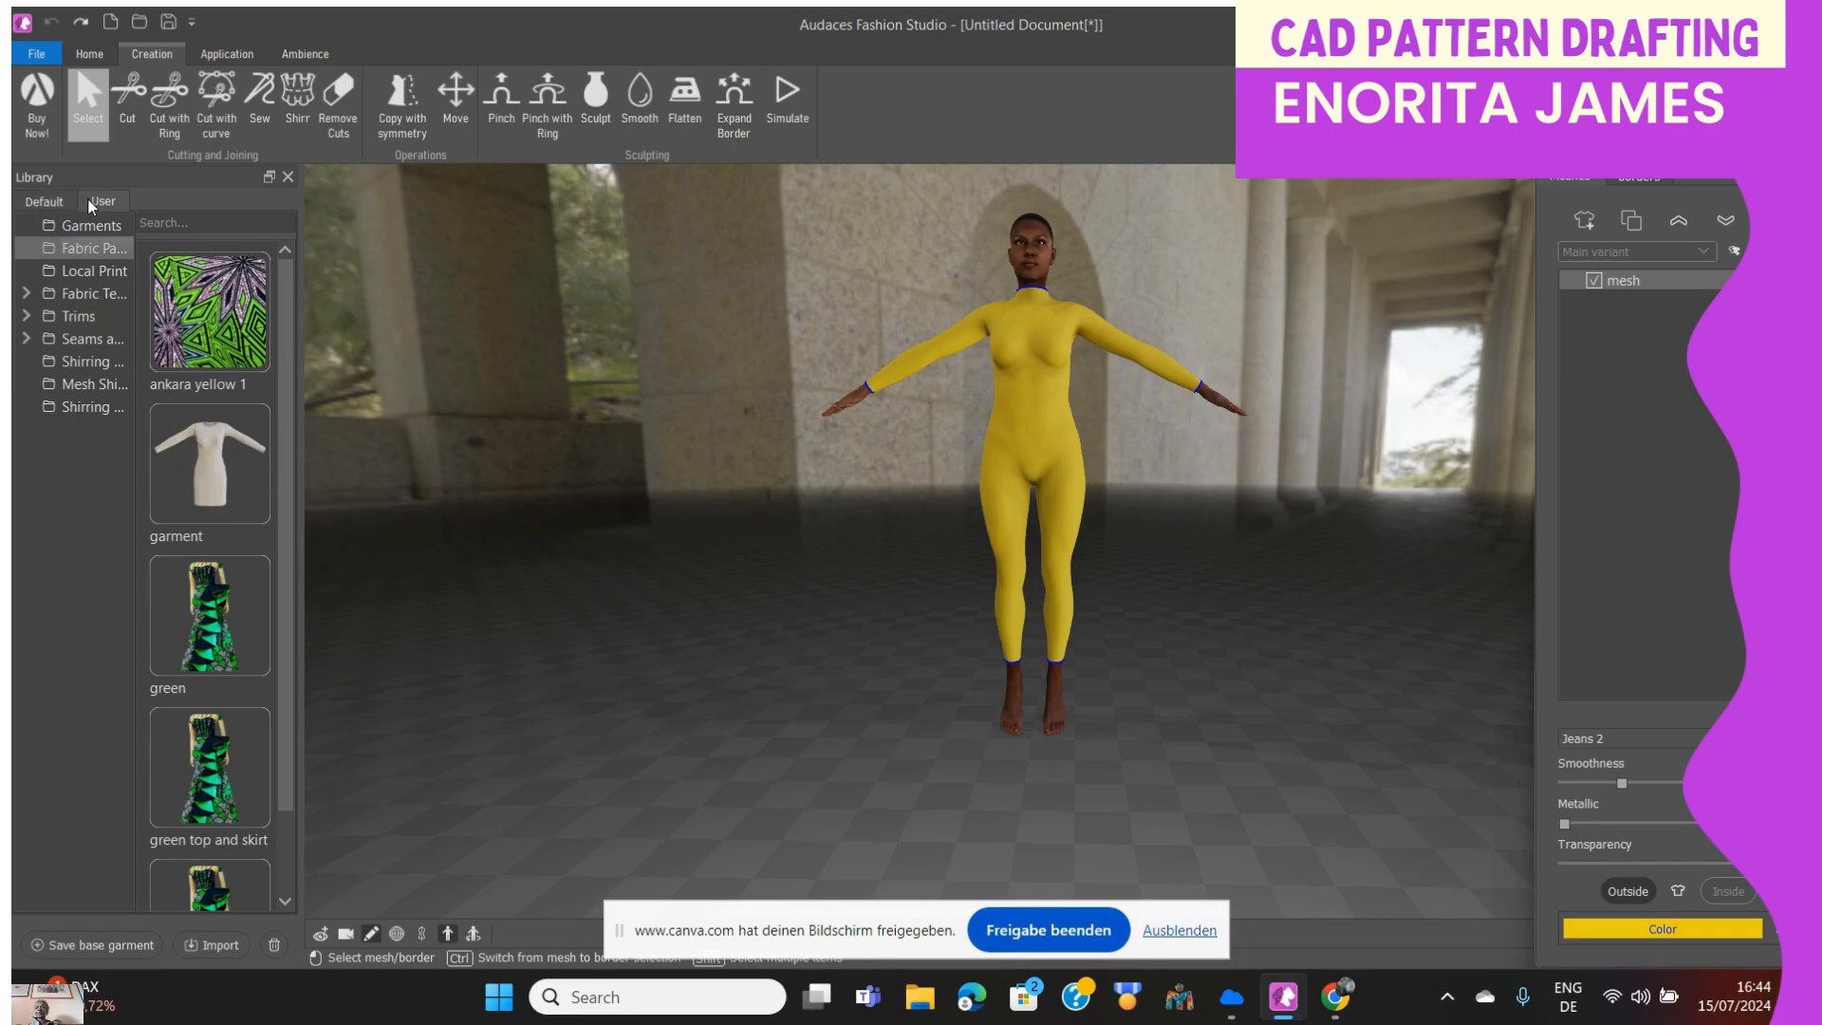
pyautogui.click(46, 201)
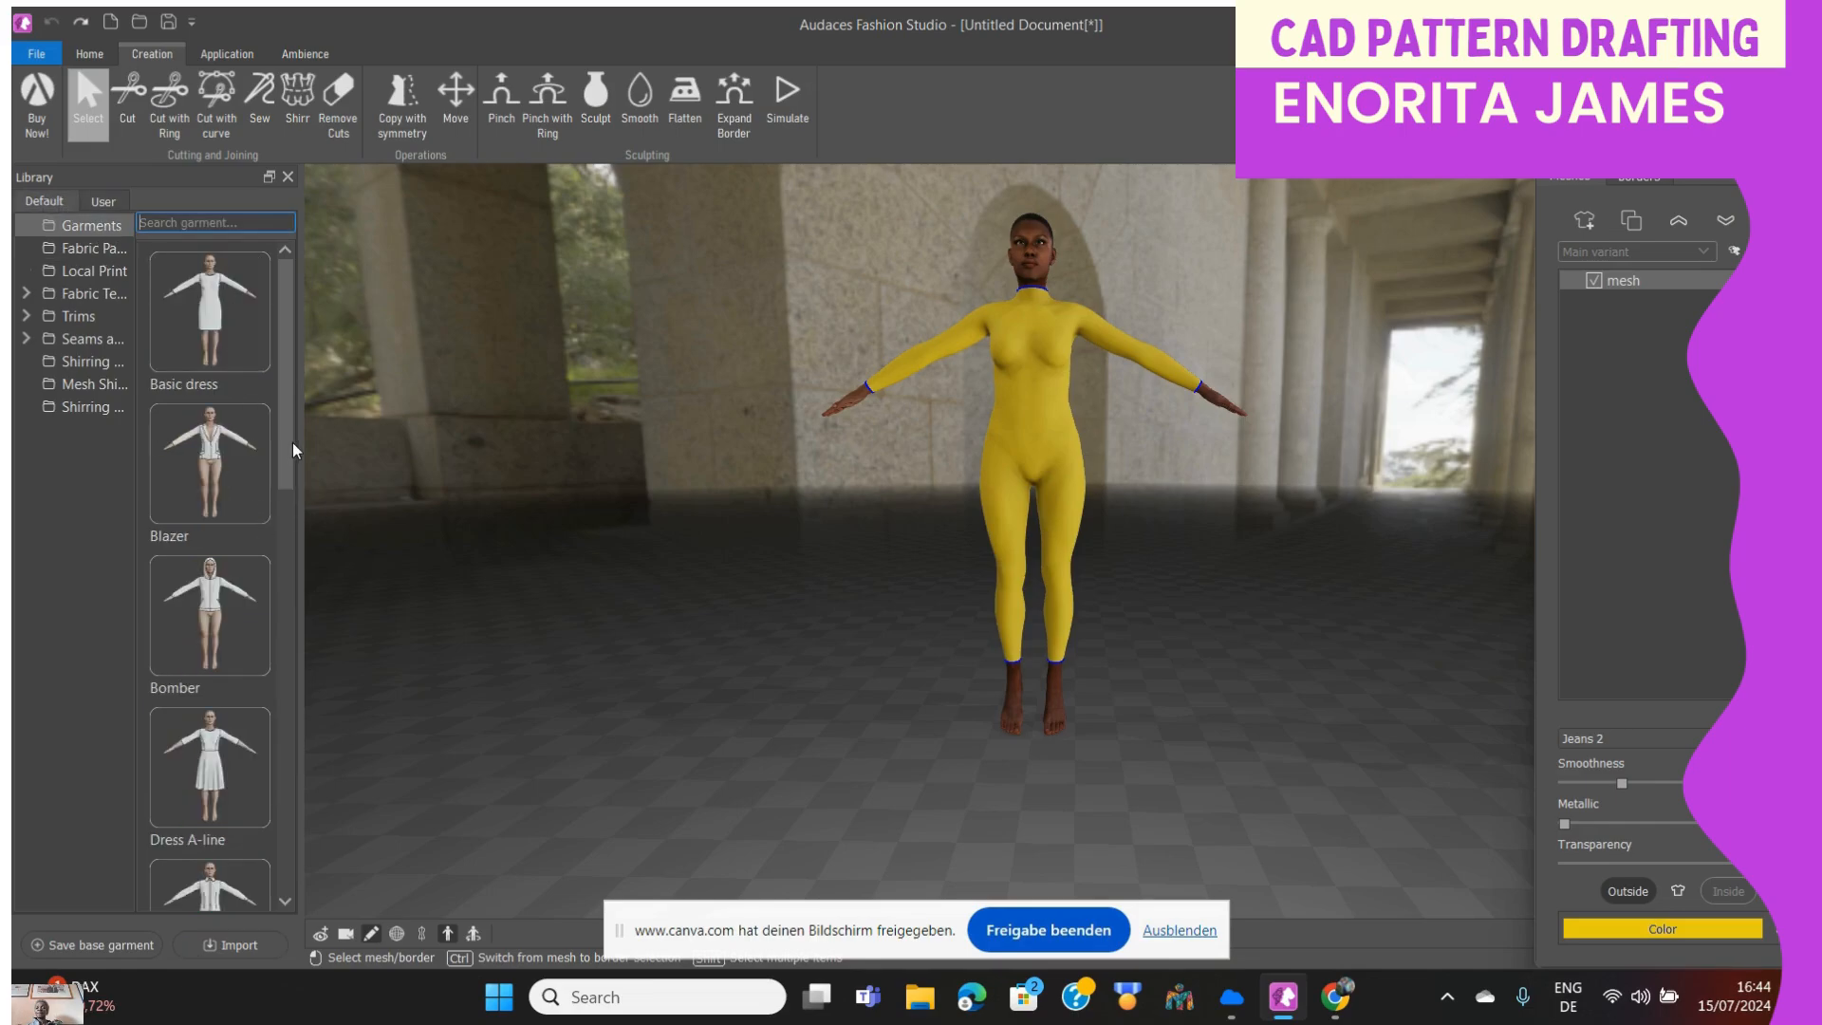
pyautogui.moveTo(289, 441); pyautogui.dragTo(288, 396)
pyautogui.doubleClick(204, 456)
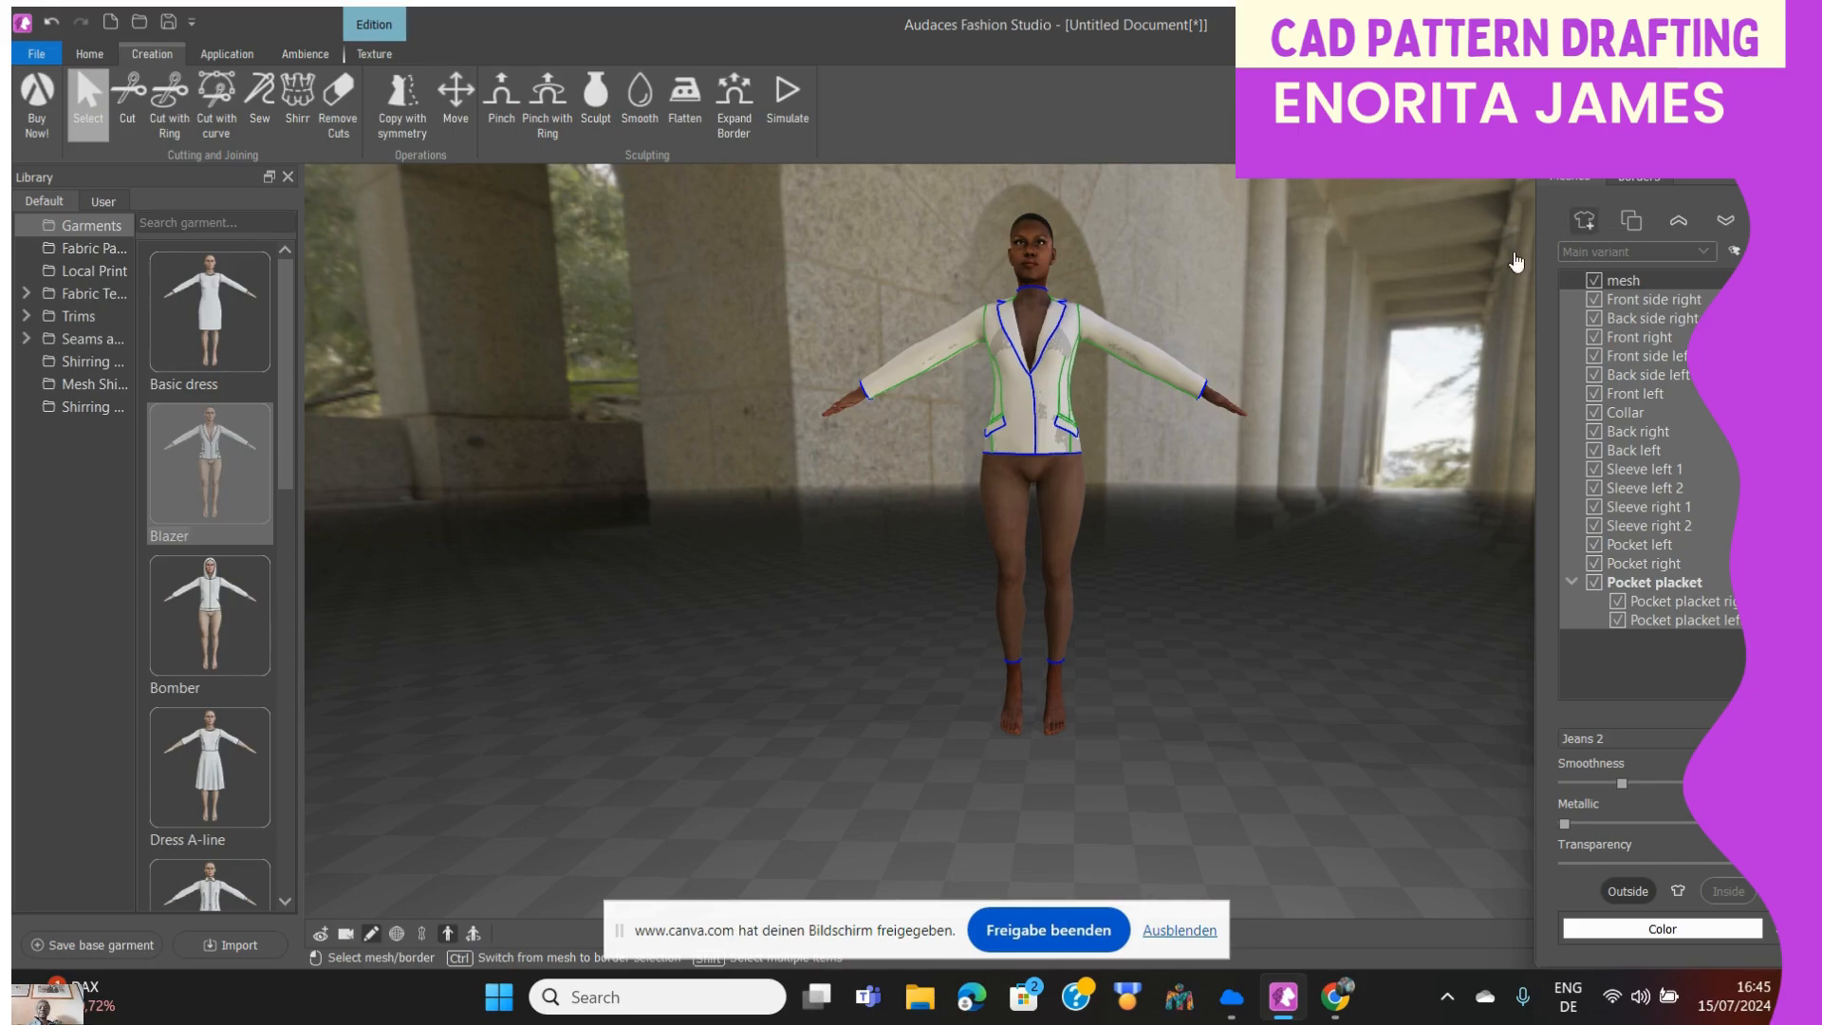
pyautogui.click(50, 22)
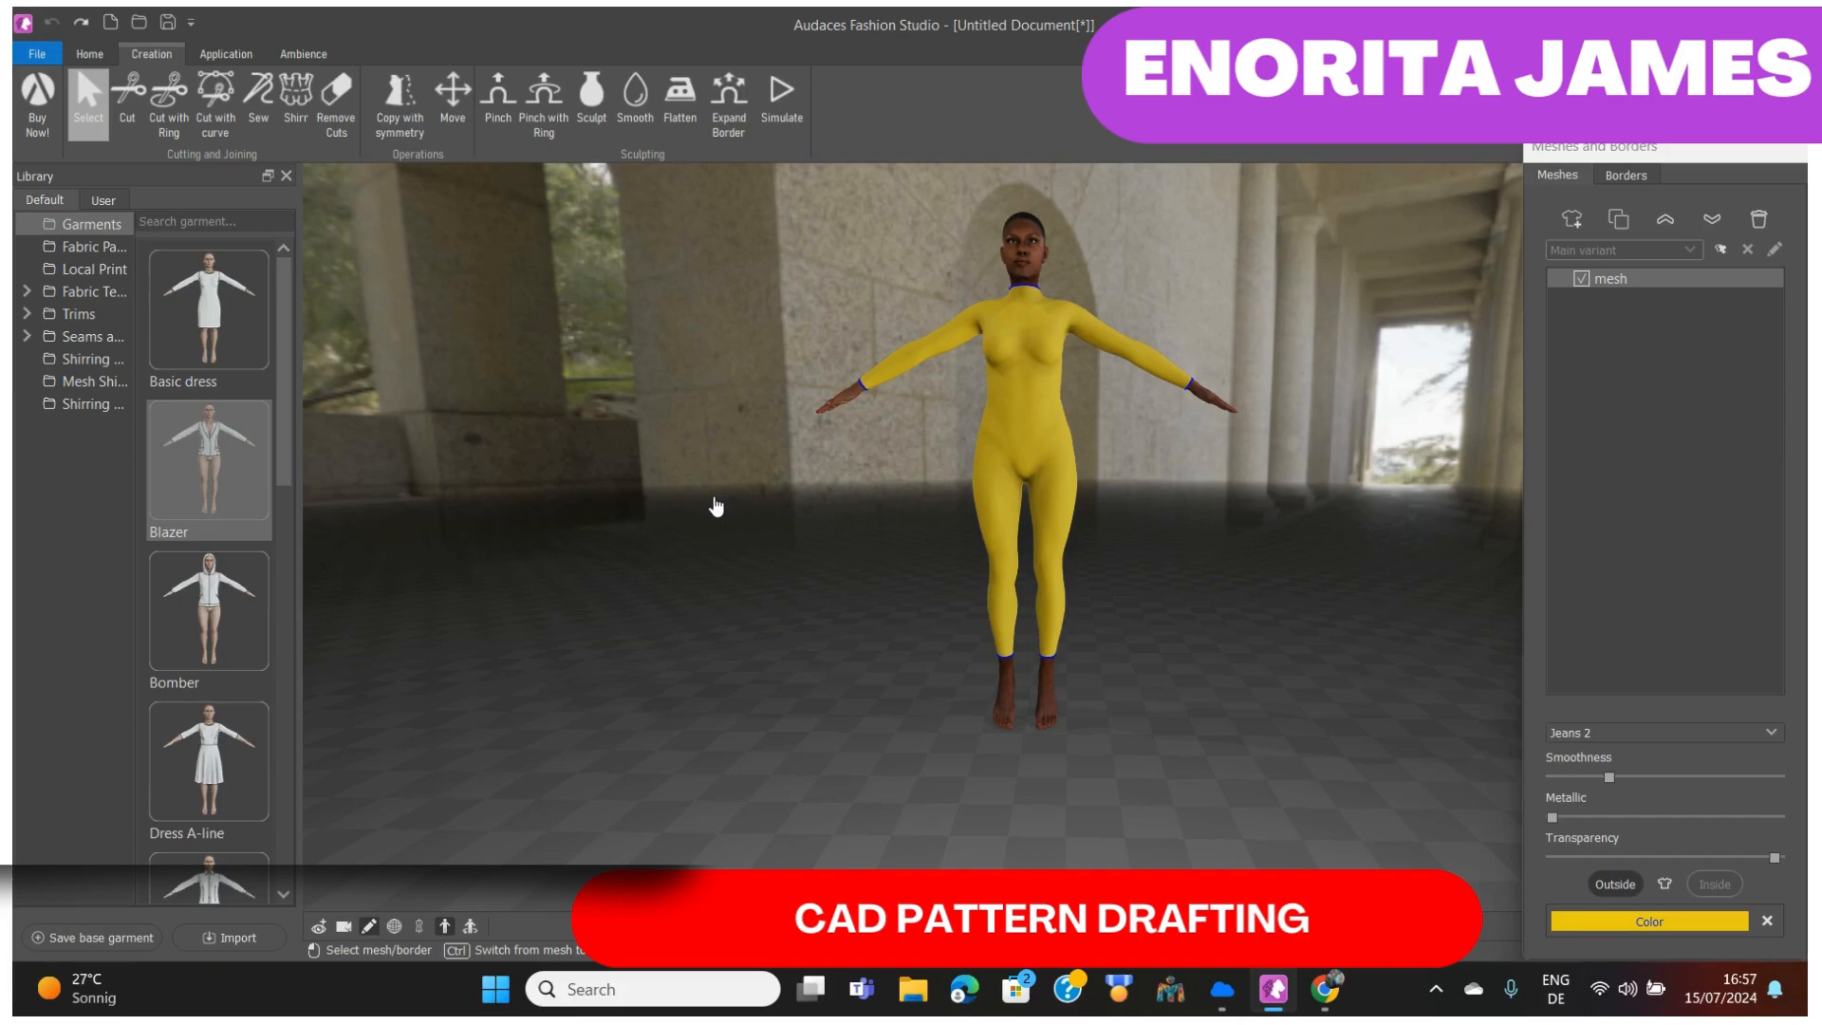
# - Look through the default garments and the user library's Garments category
pyautogui.moveTo(281, 433); pyautogui.dragTo(307, 662)
pyautogui.scroll(8, 290, 616)
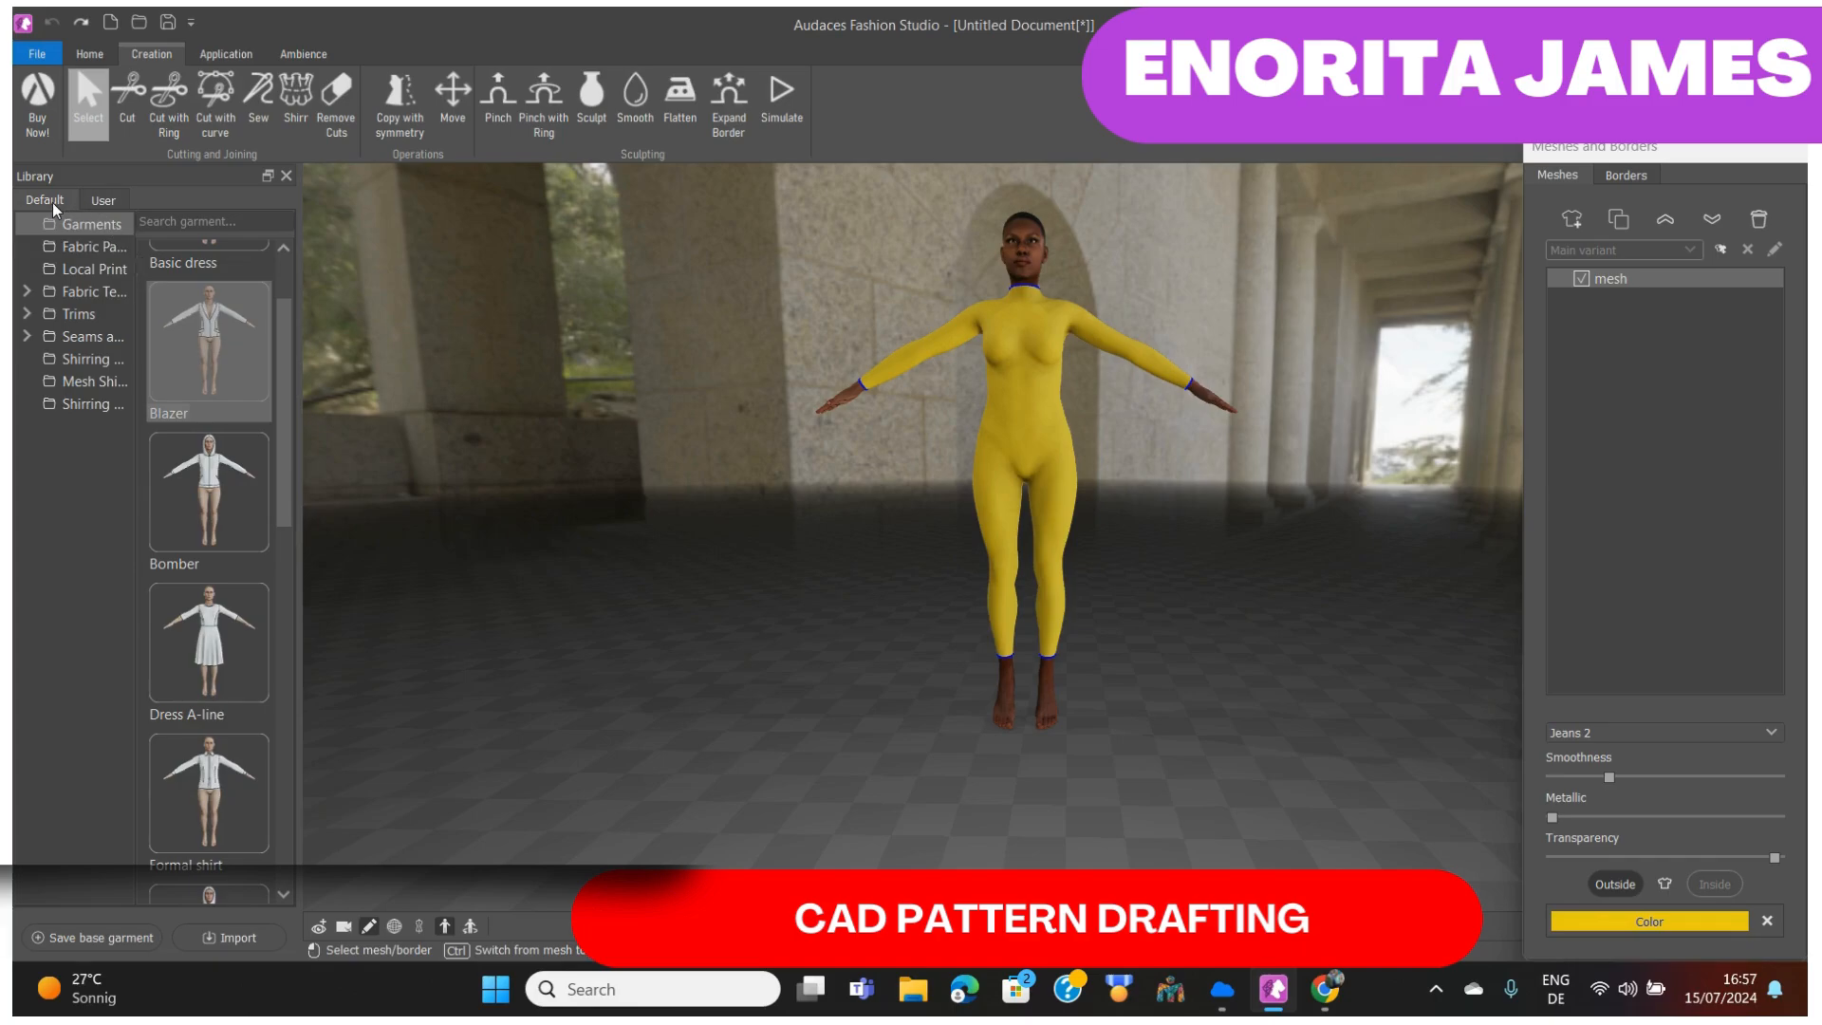
pyautogui.click(104, 201)
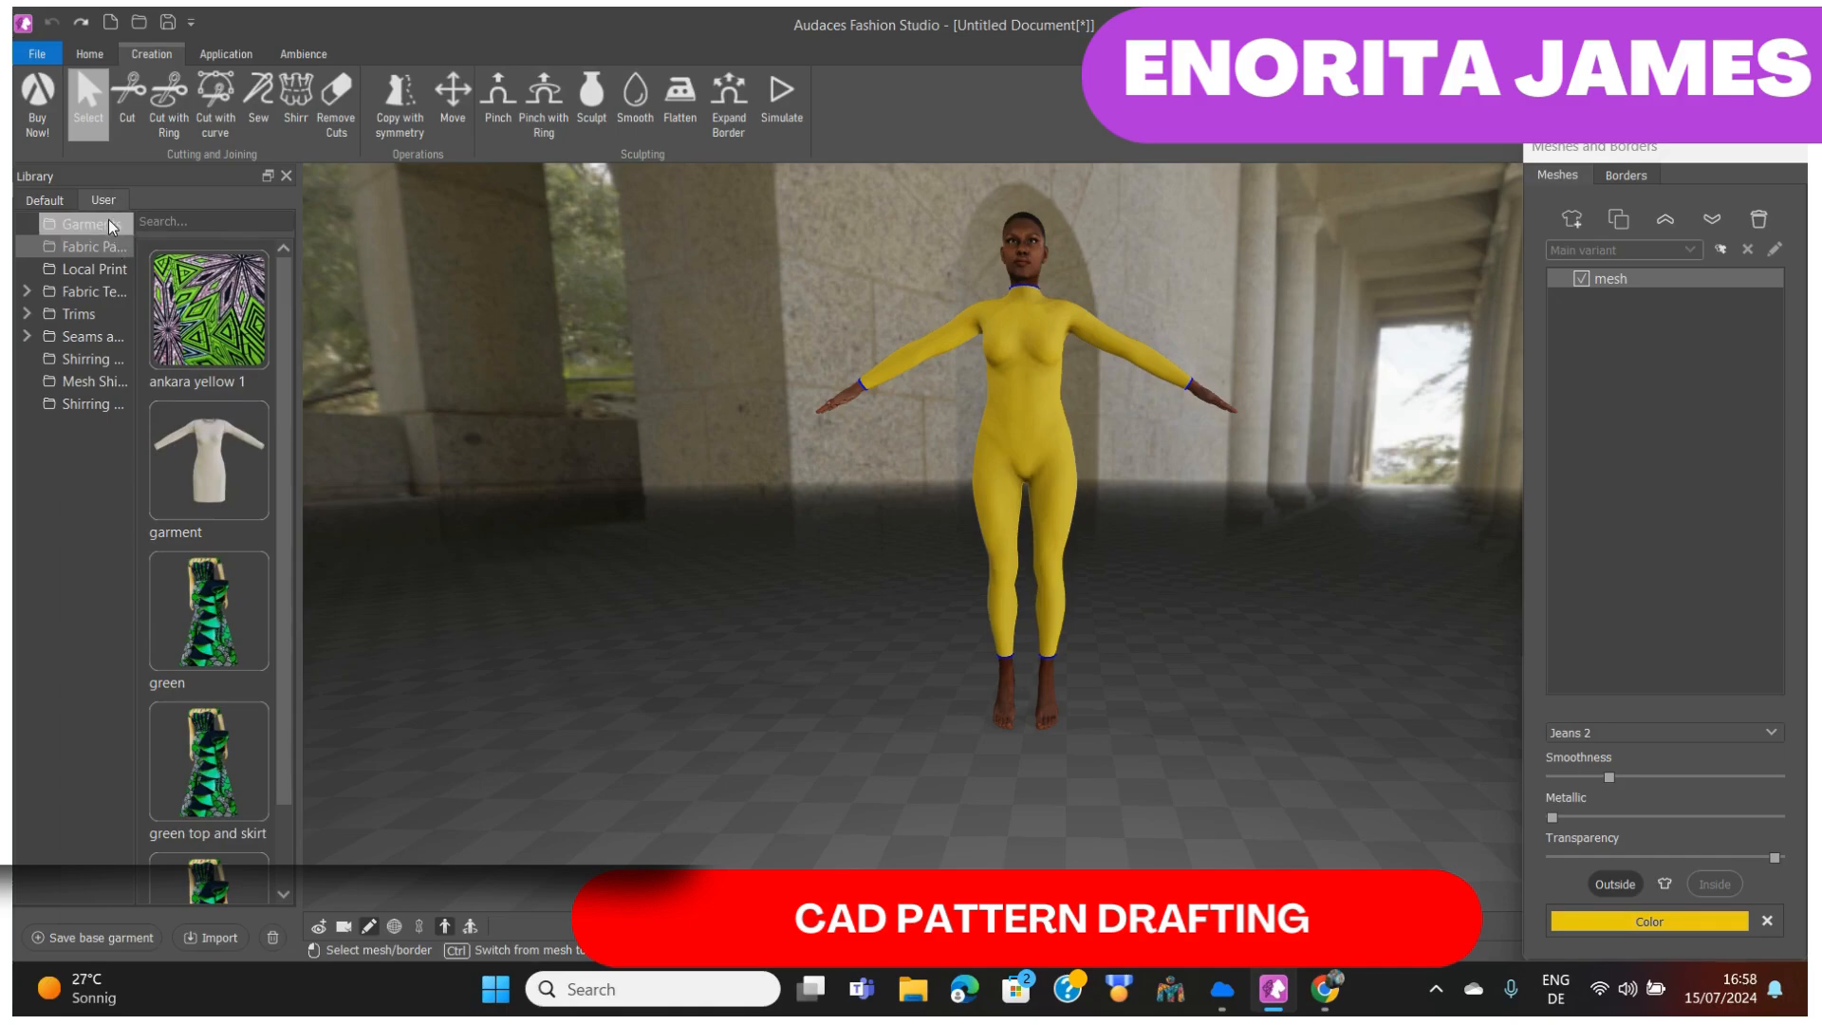
pyautogui.click(108, 219)
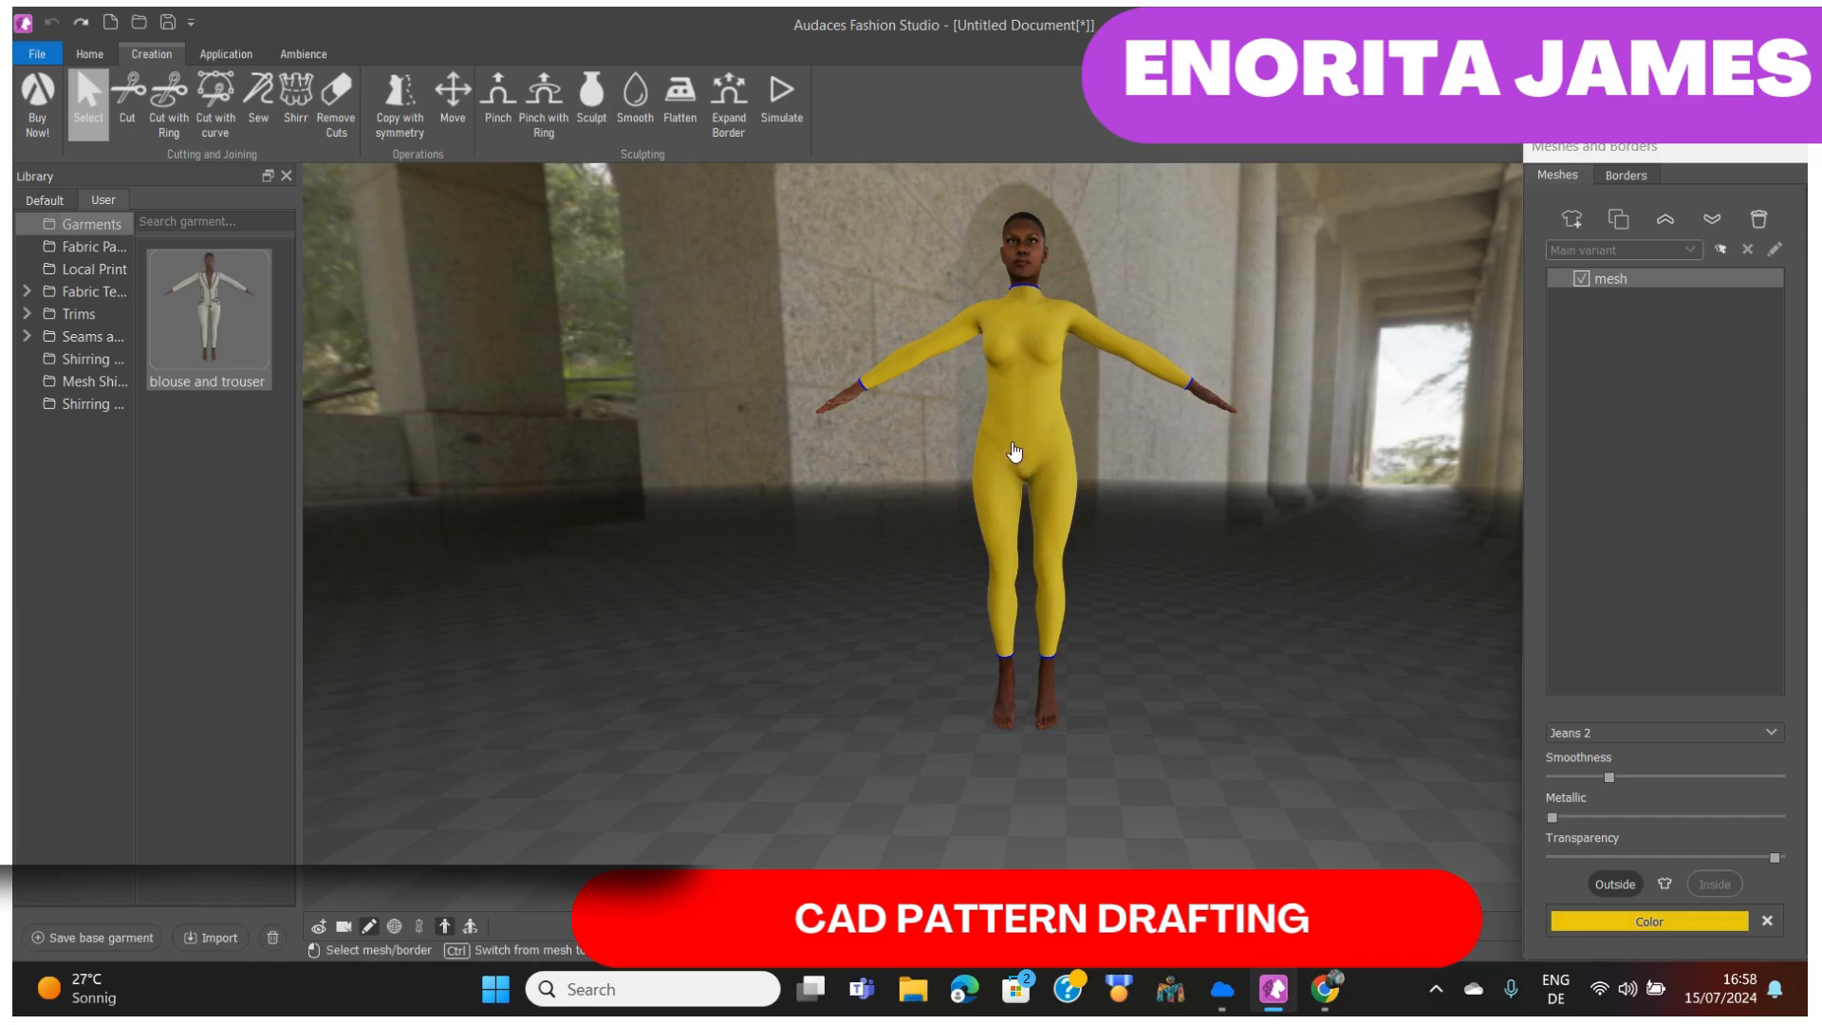
# - Cut the yellow bodysuit with two rings, one at the waist and one just below, and delete the narrow band between them
pyautogui.click(175, 105)
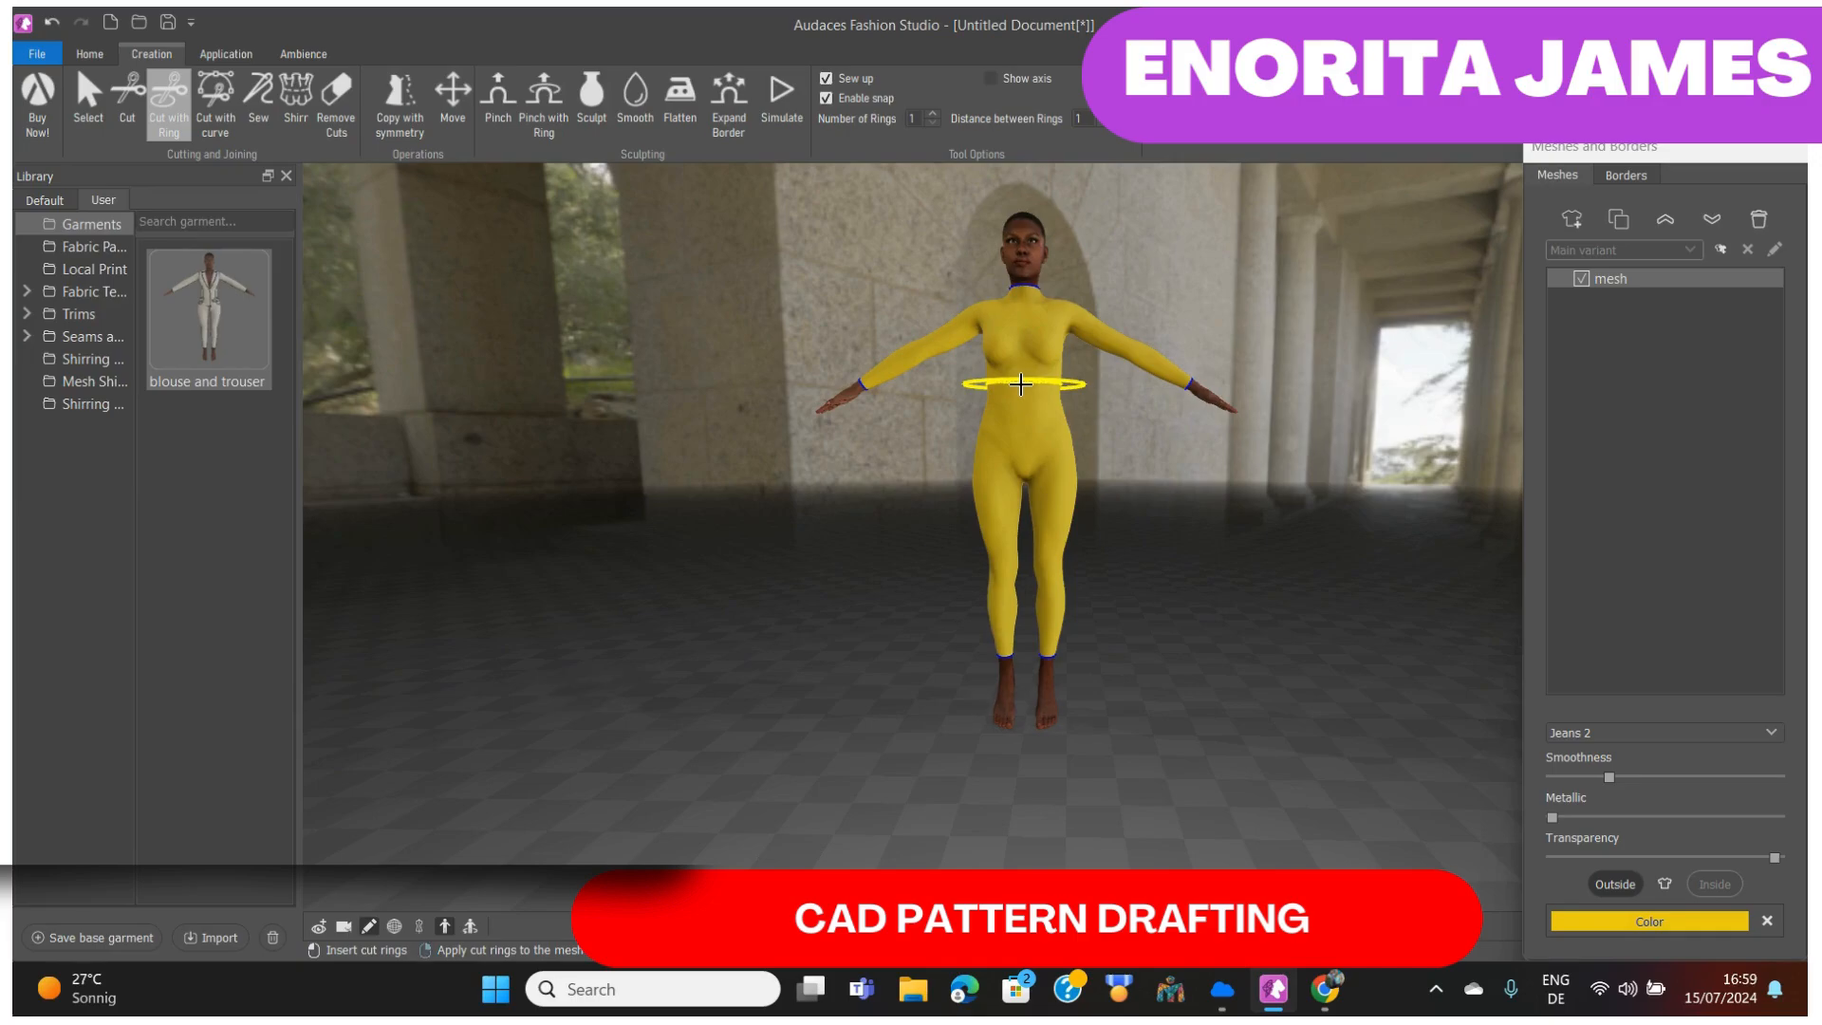
pyautogui.click(1021, 383)
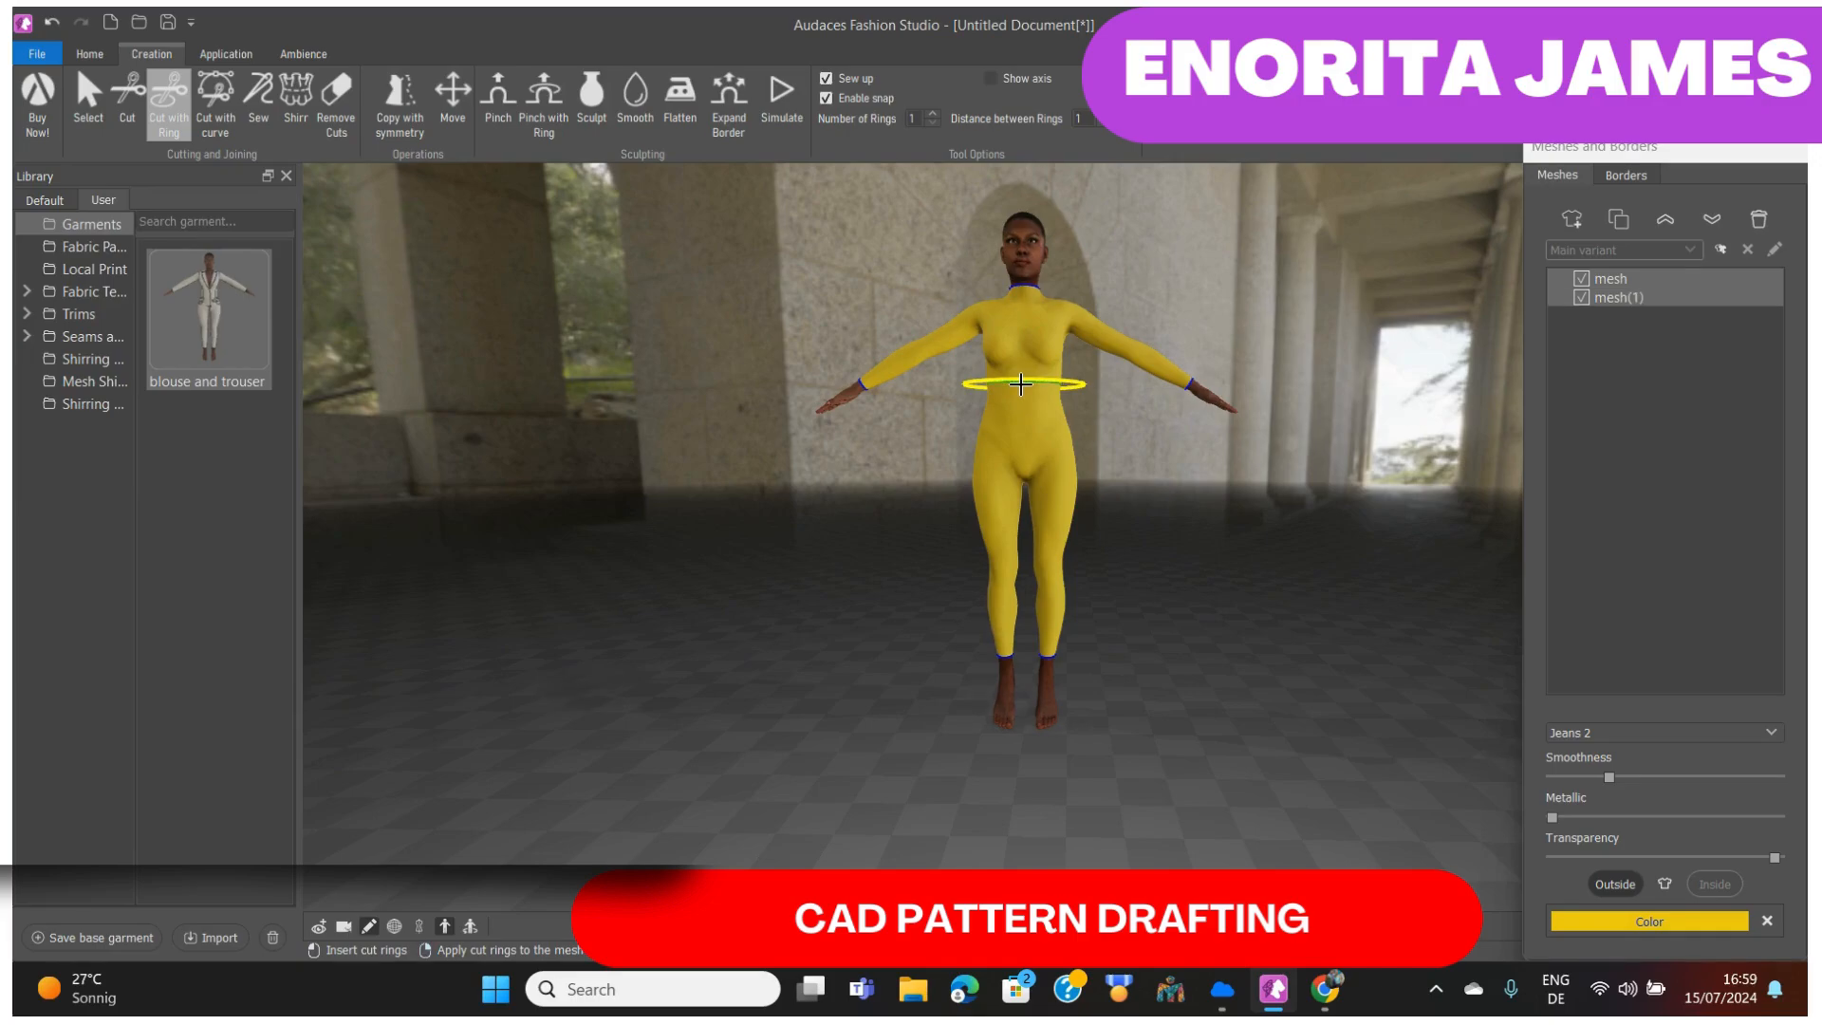
pyautogui.press('Escape')
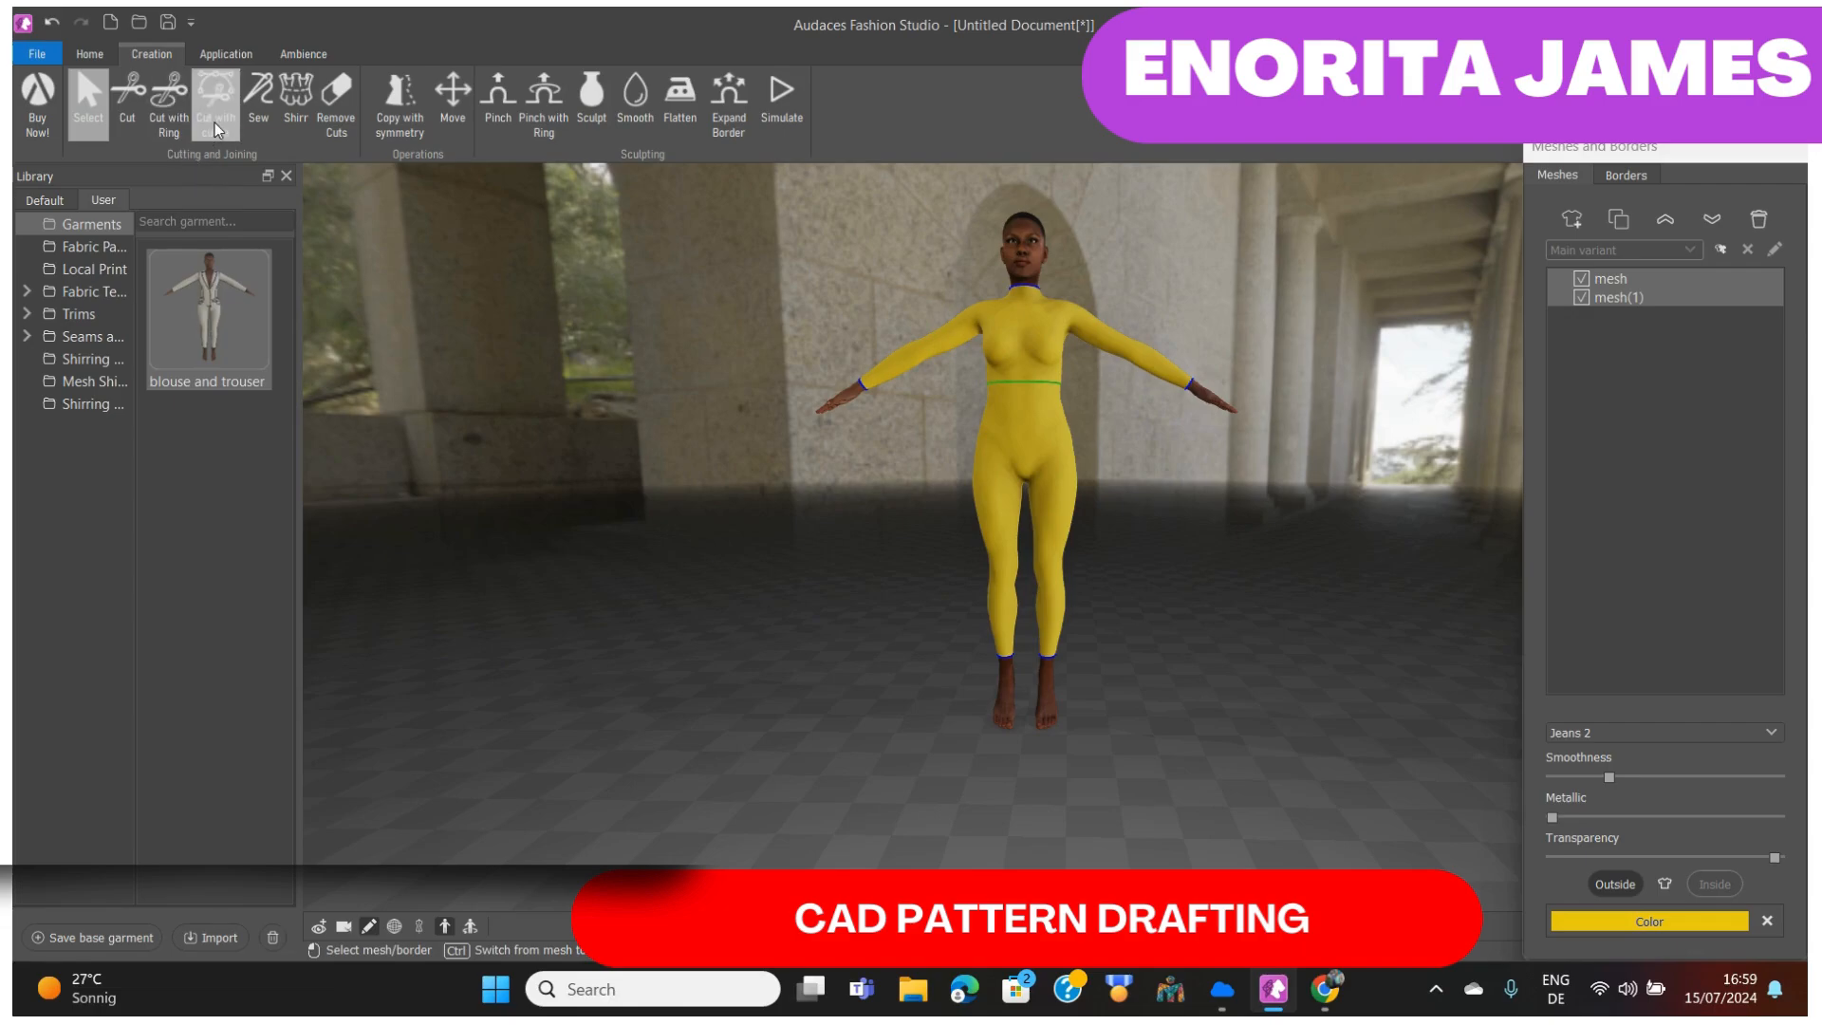
pyautogui.click(179, 108)
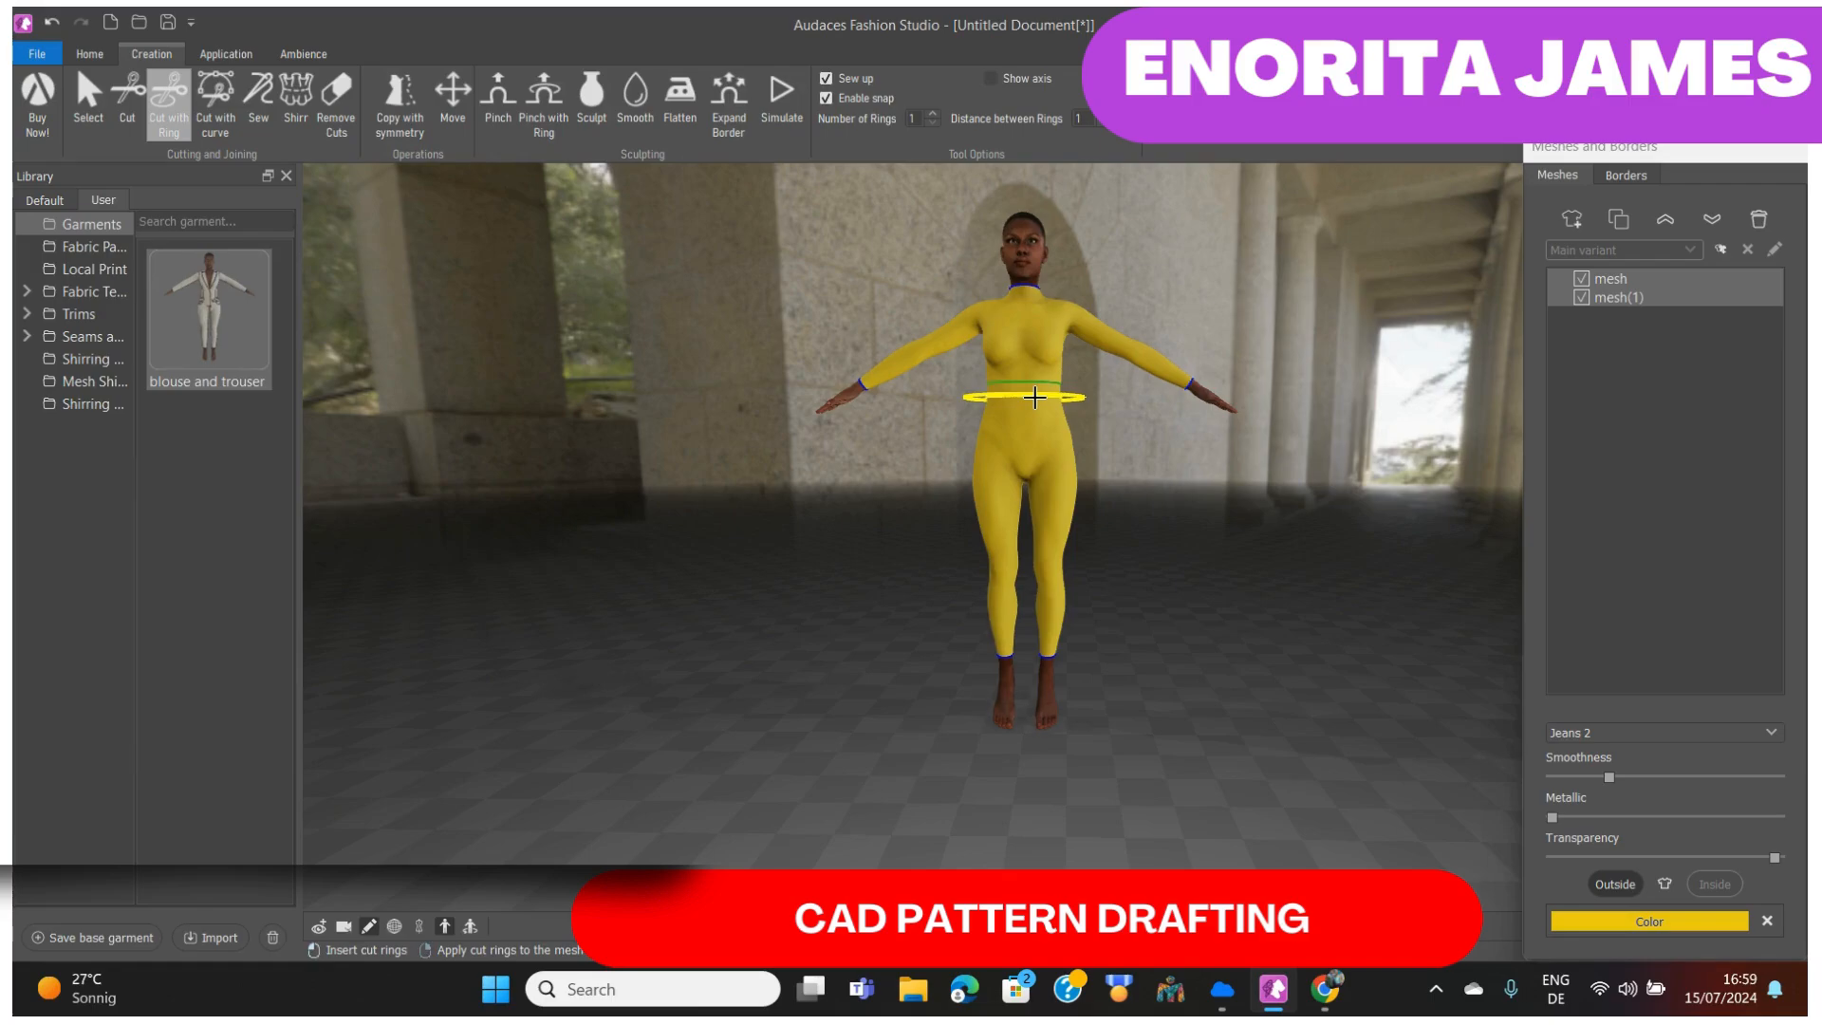
pyautogui.click(1034, 397)
pyautogui.press('Escape')
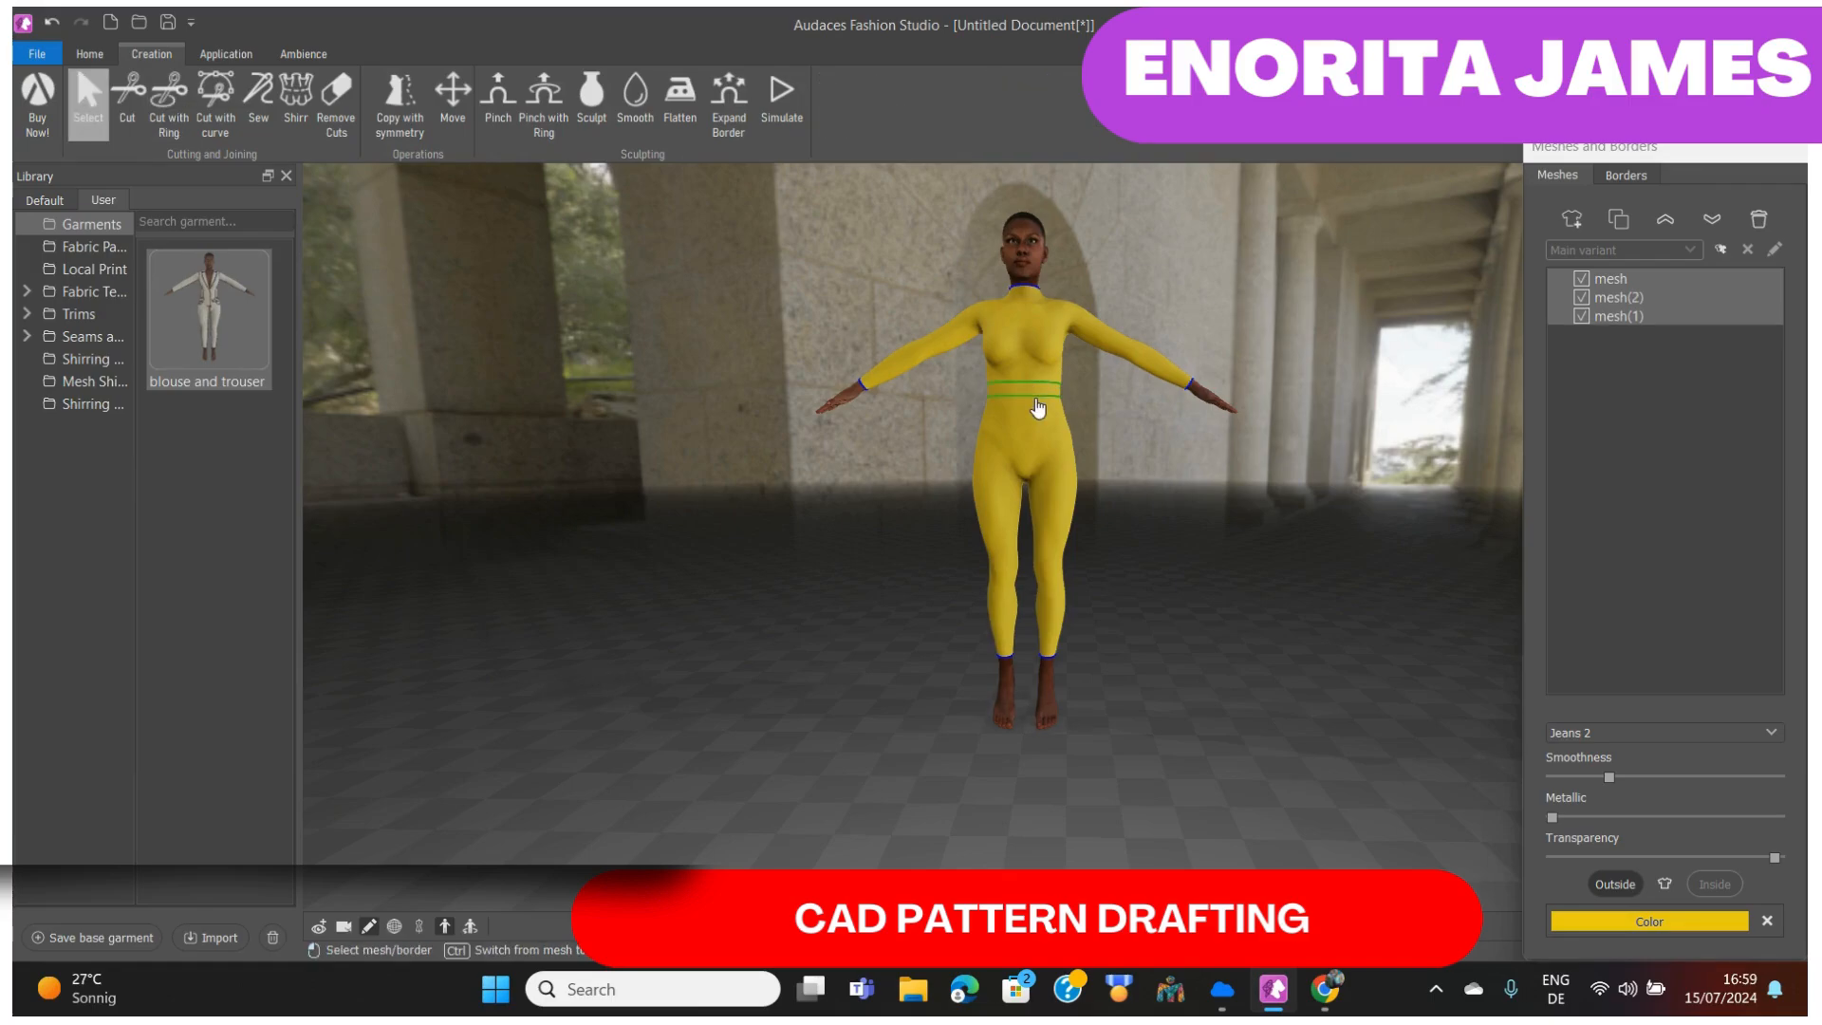
pyautogui.click(1023, 388)
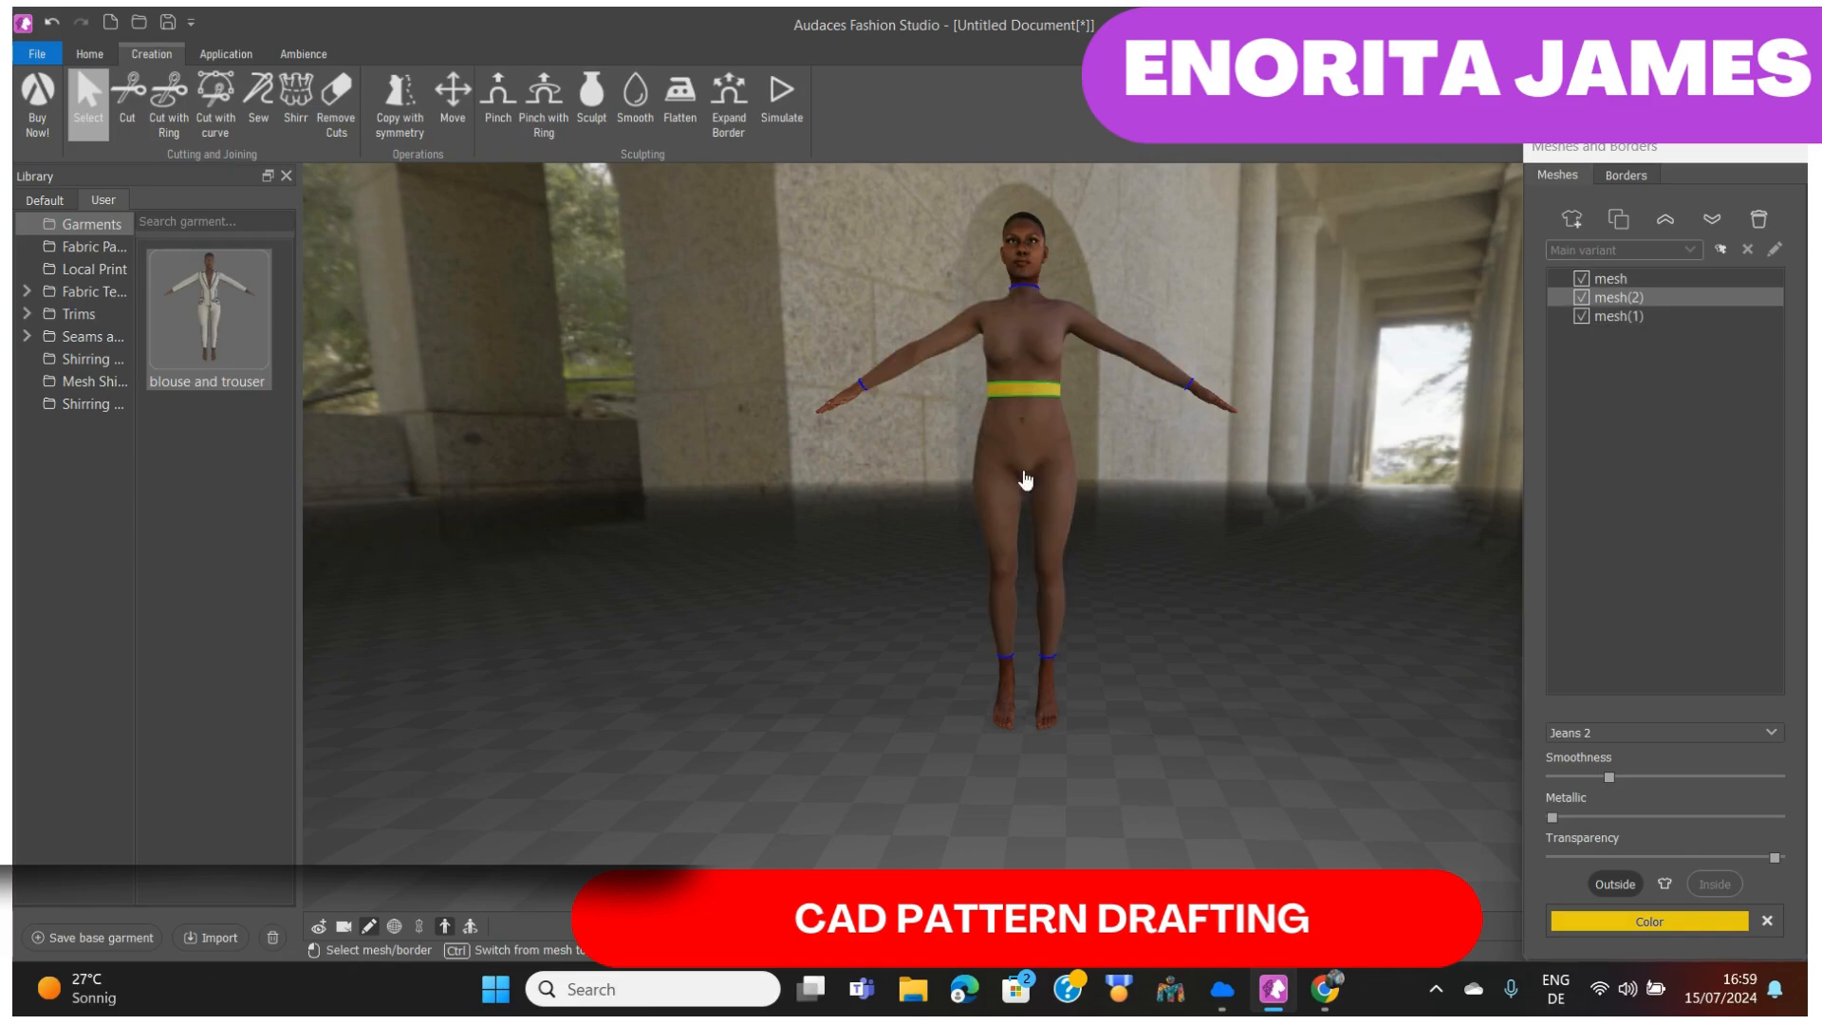
pyautogui.click(1756, 222)
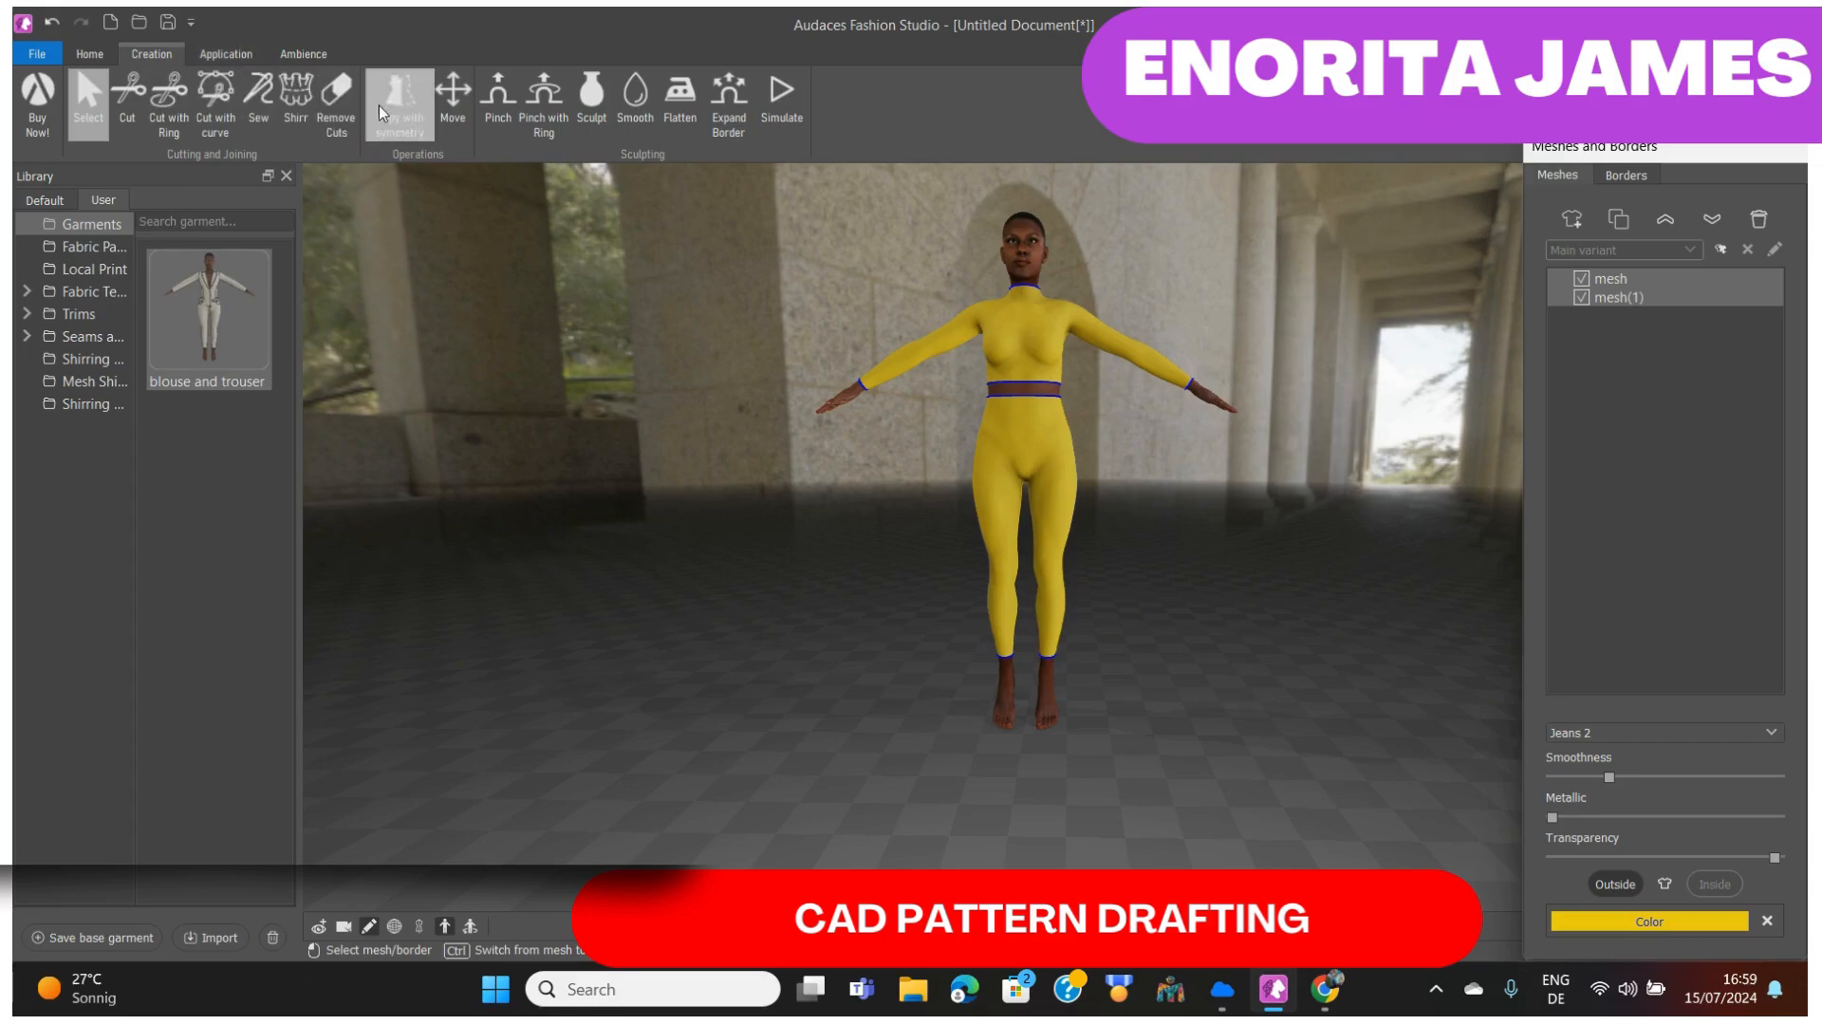
# - Shape the trouser part into an ankle-length straight skirt with Pinch with Ring, pulling it down from the hips
pyautogui.click(550, 106)
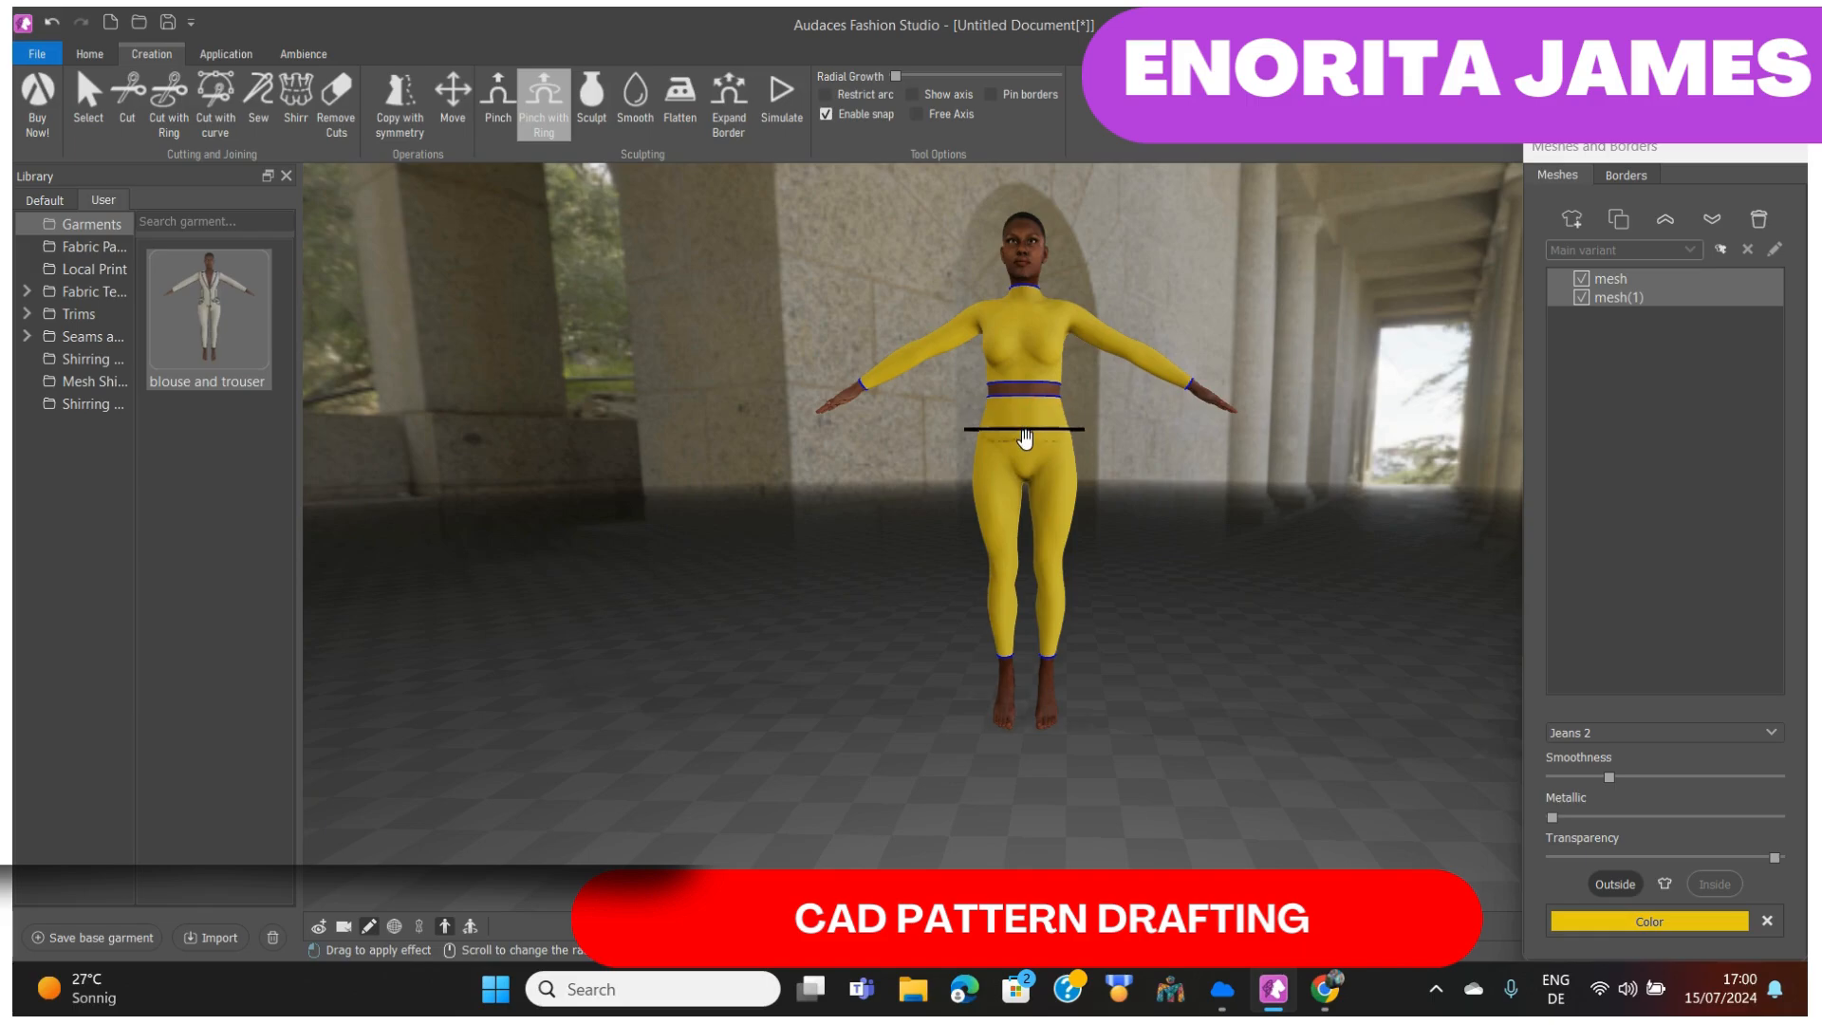
pyautogui.moveTo(1026, 456); pyautogui.dragTo(1025, 525)
pyautogui.moveTo(1023, 536); pyautogui.dragTo(1023, 678)
pyautogui.press('Escape')
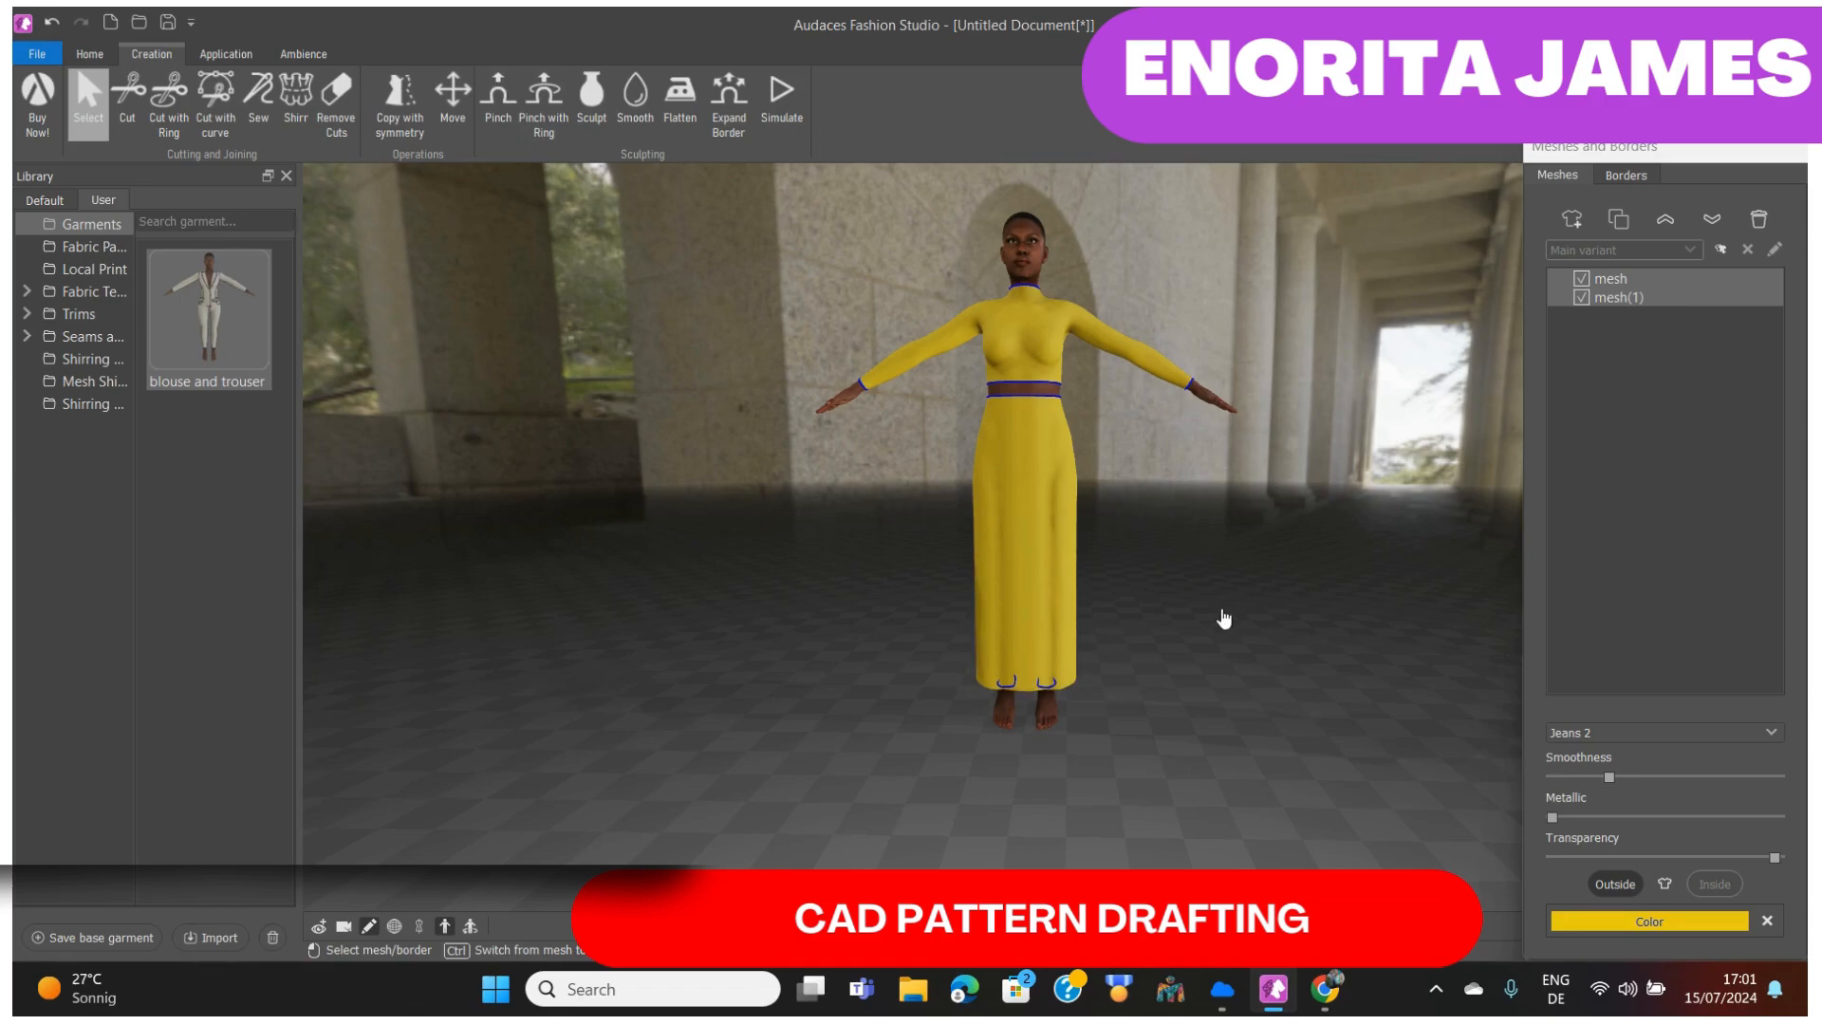
# - Delete the long-sleeved top mesh, keeping only the skirt on the avatar
pyautogui.moveTo(1224, 619)
pyautogui.mouseDown(button='middle')
pyautogui.moveTo(915, 655)
pyautogui.moveTo(687, 639)
pyautogui.moveTo(954, 704)
pyautogui.moveTo(1285, 623)
pyautogui.moveTo(1216, 639)
pyautogui.mouseUp(button='middle')
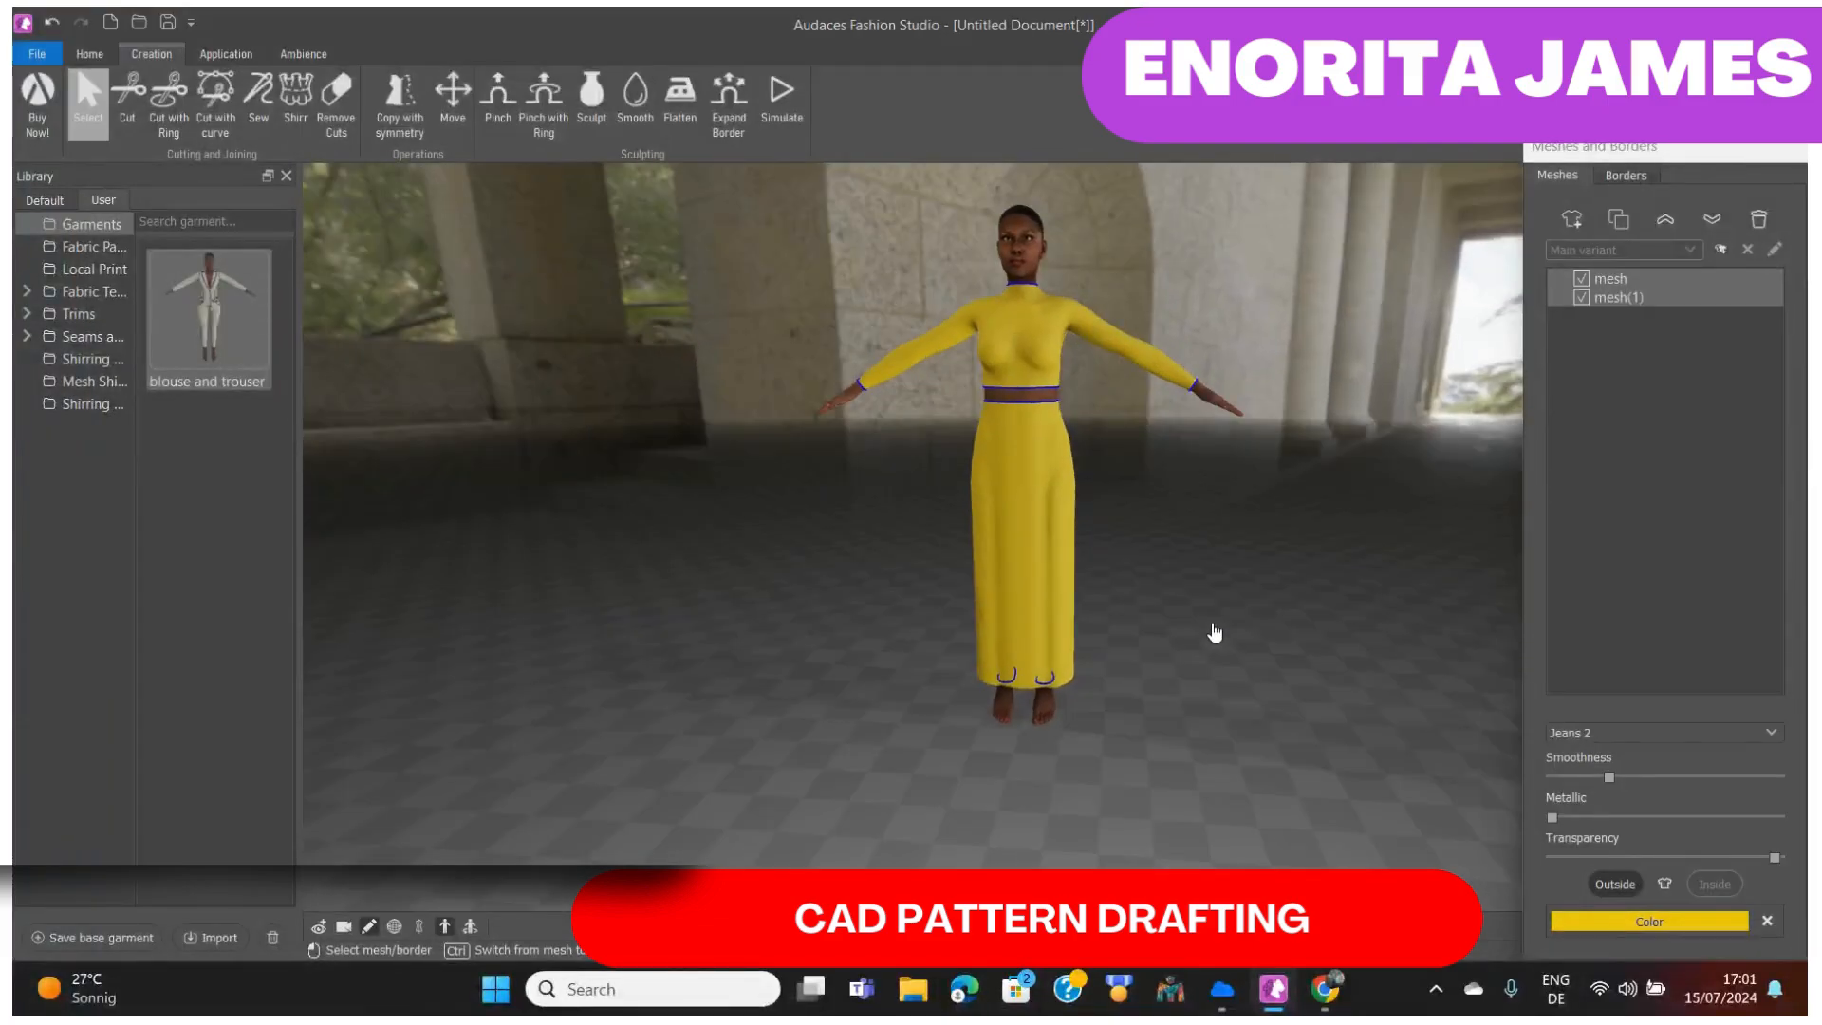
pyautogui.click(1025, 344)
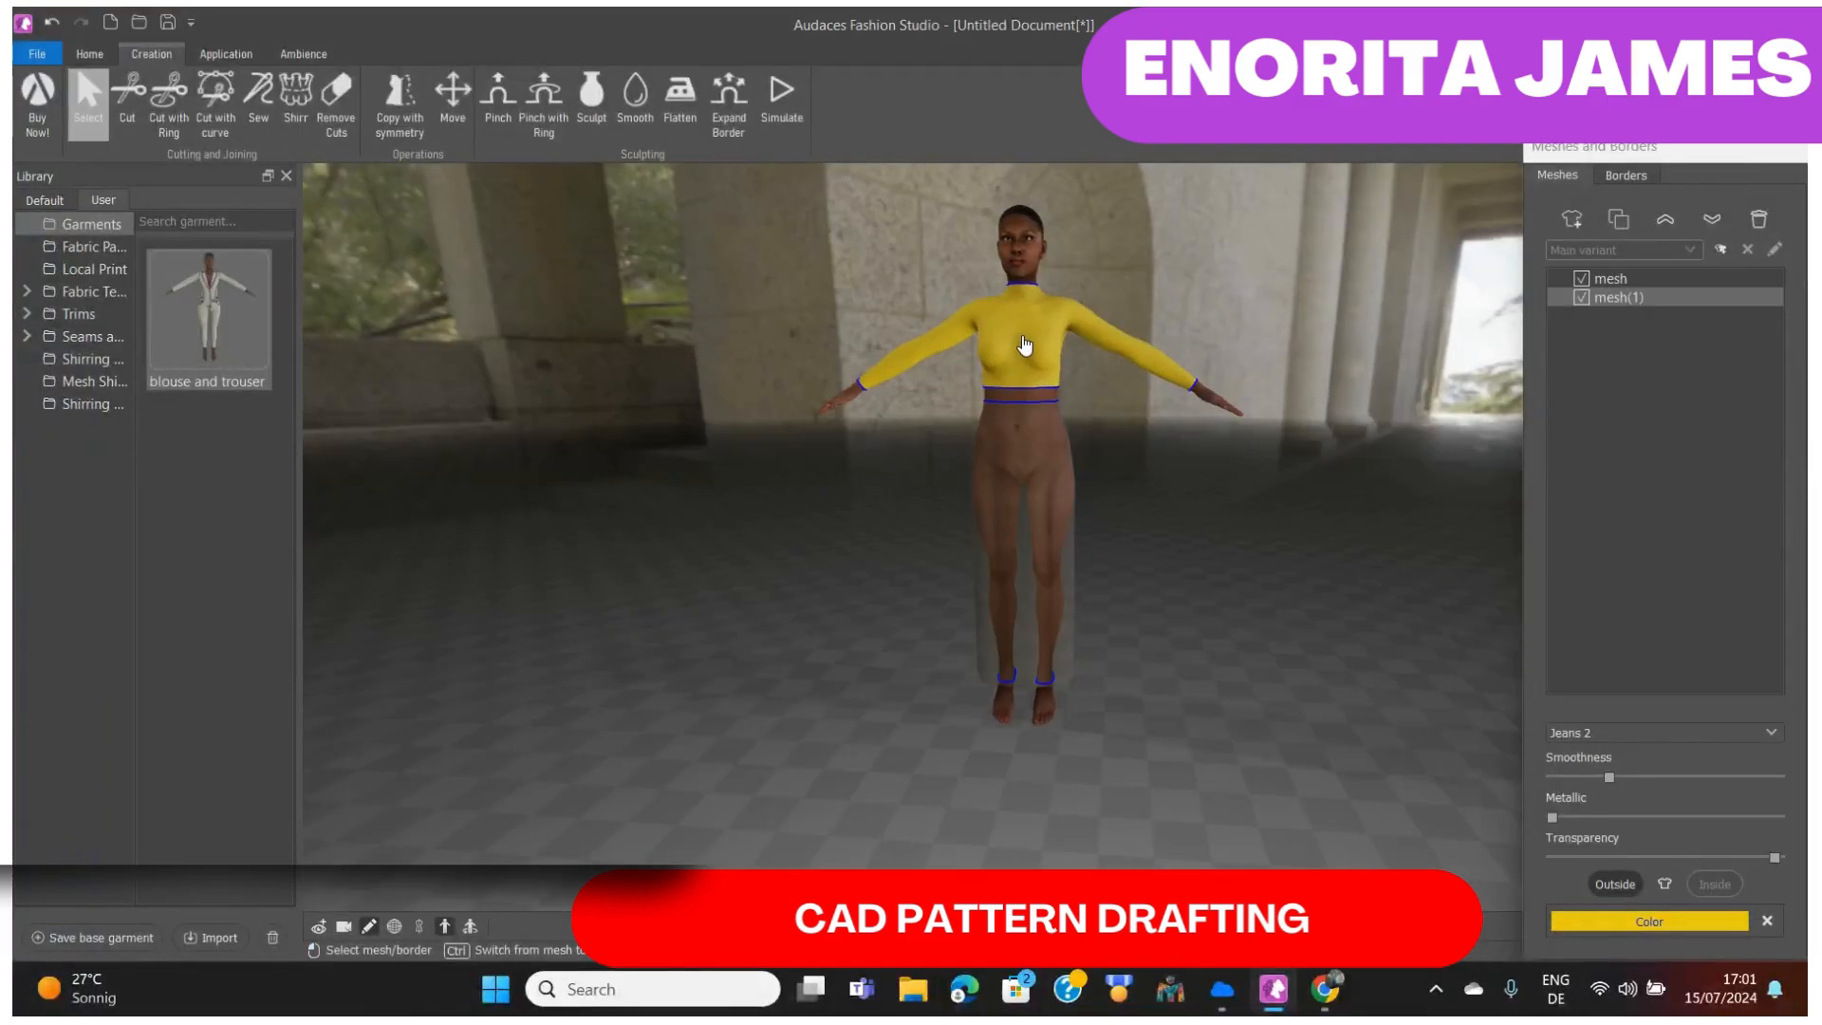
pyautogui.click(1759, 219)
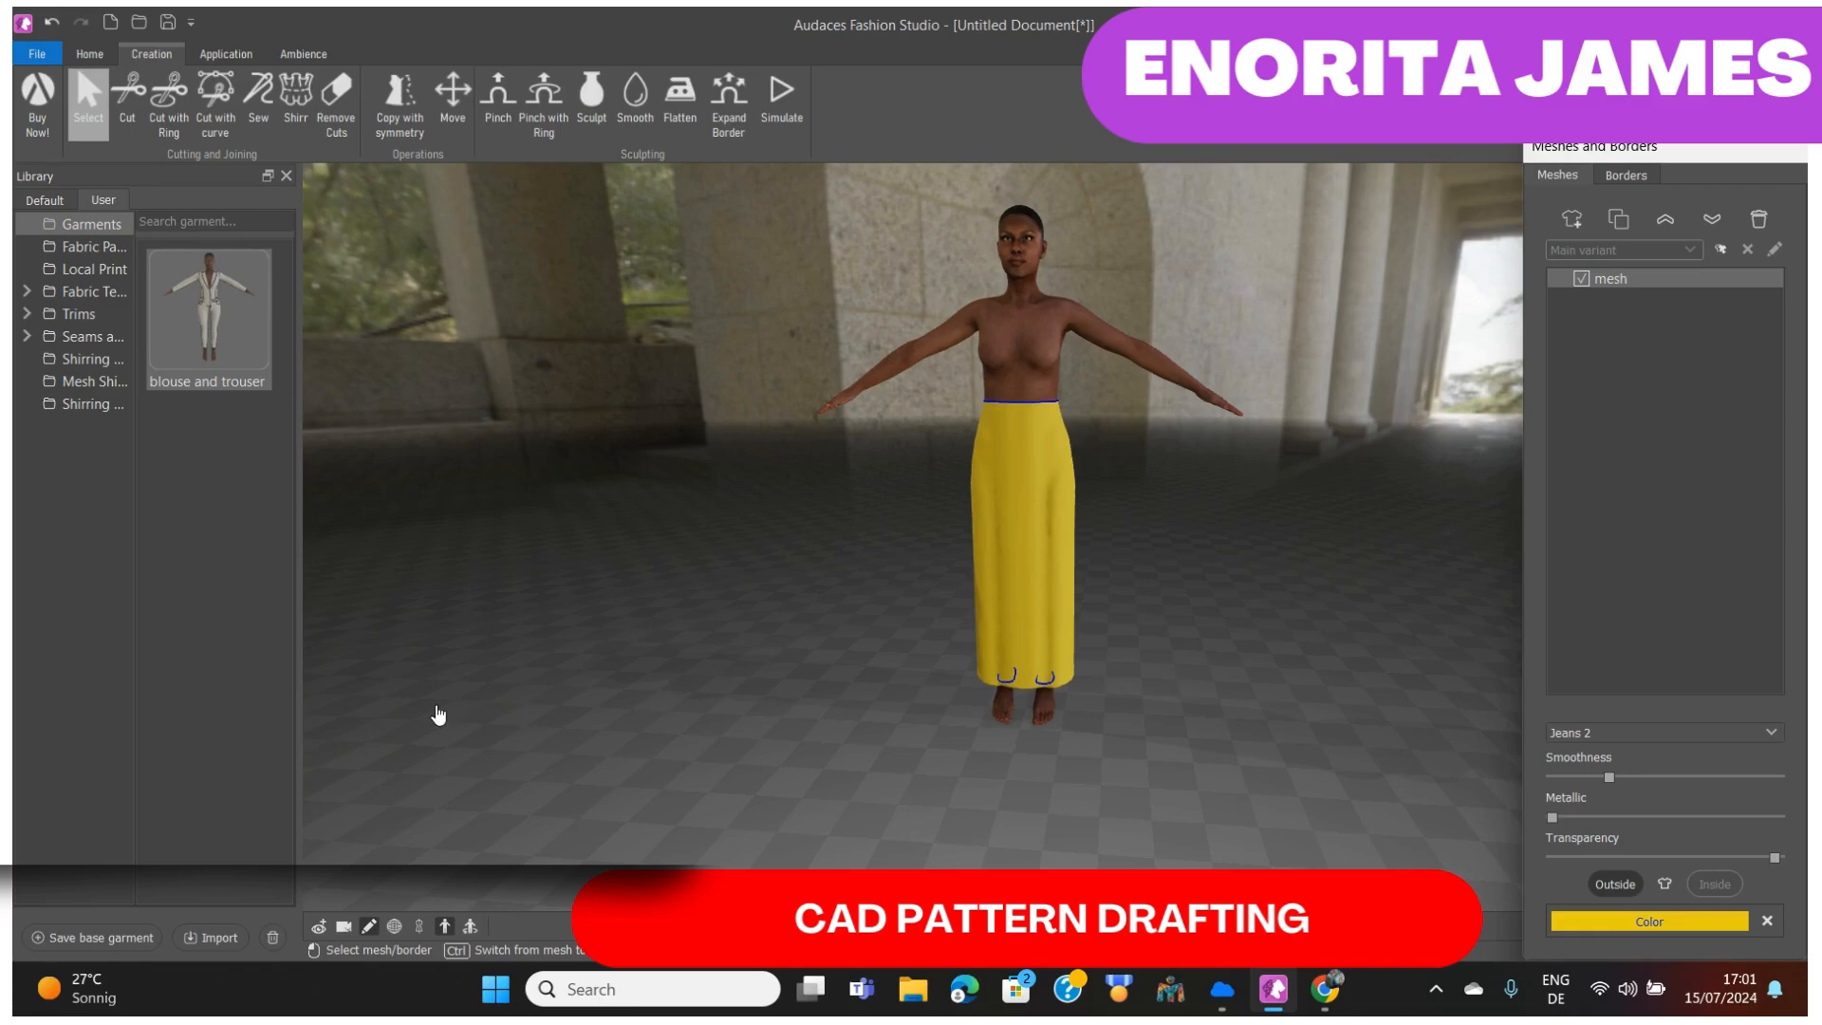
# - Save the skirt as a base garment named LONG STRAIGHT SKIRT in the user library
pyautogui.click(131, 939)
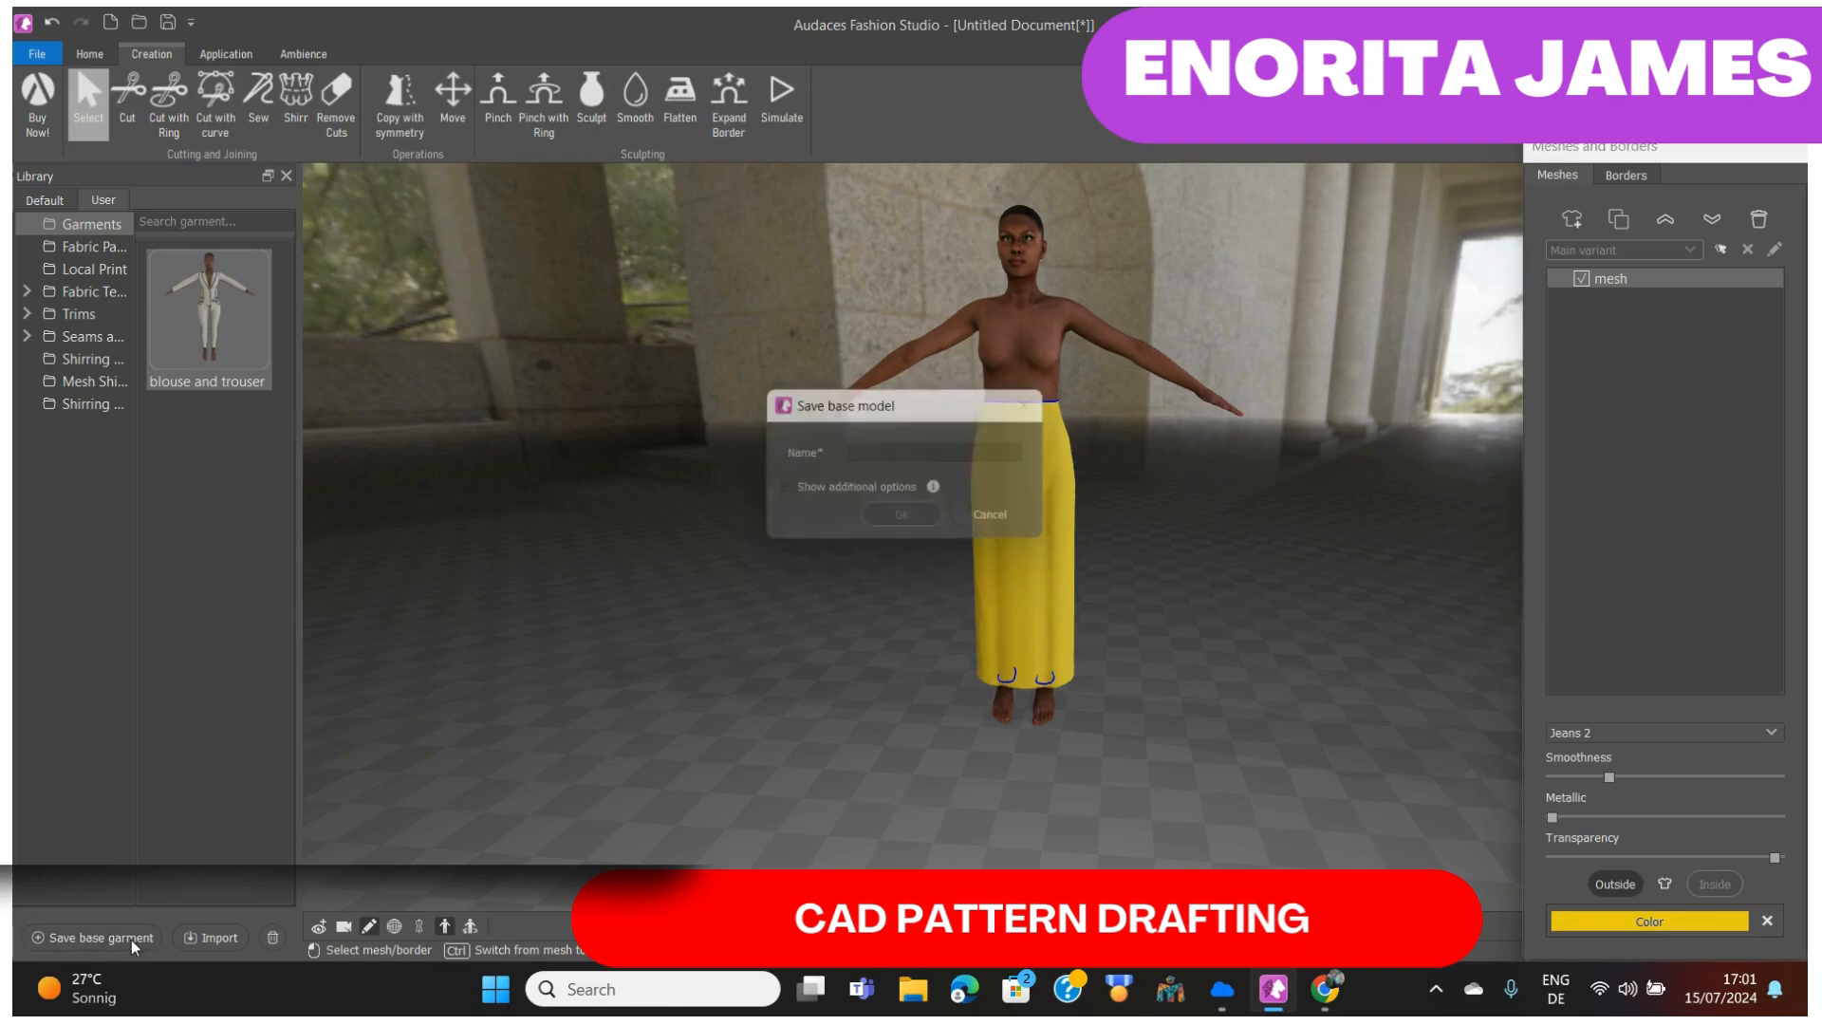
pyautogui.click(877, 458)
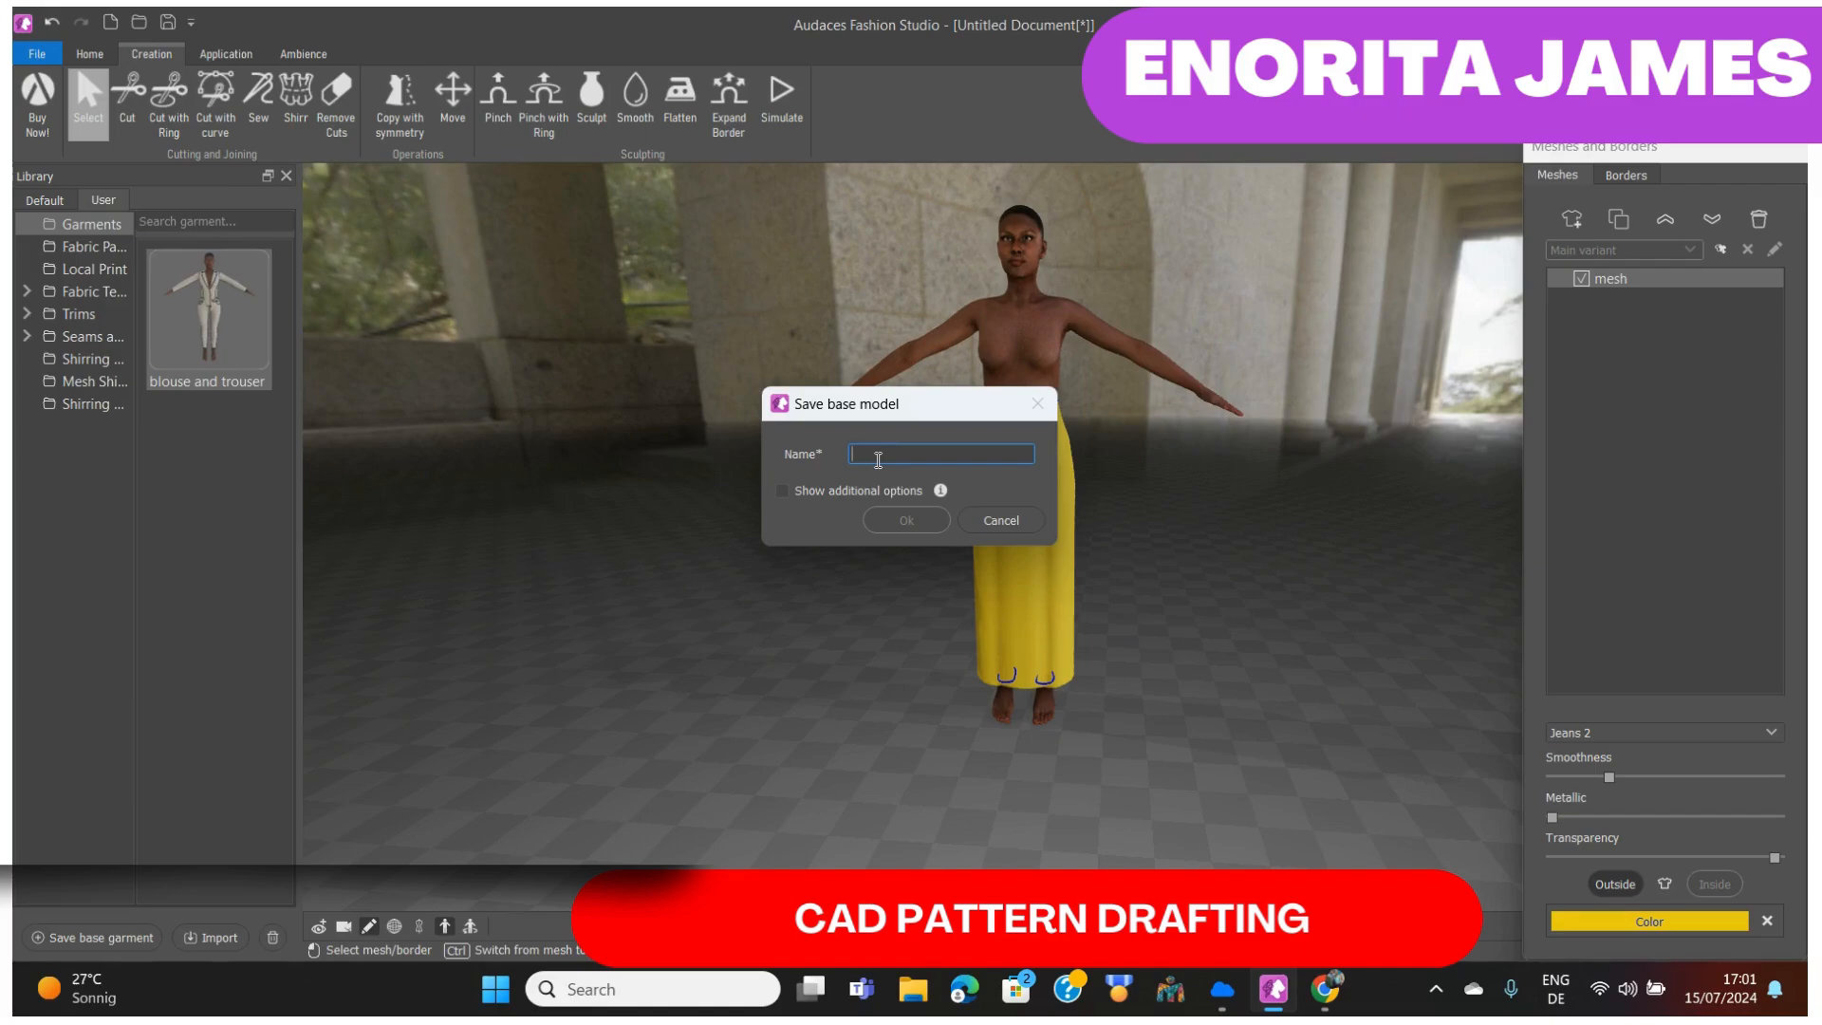
pyautogui.write('LONG STRAIGHTB S')
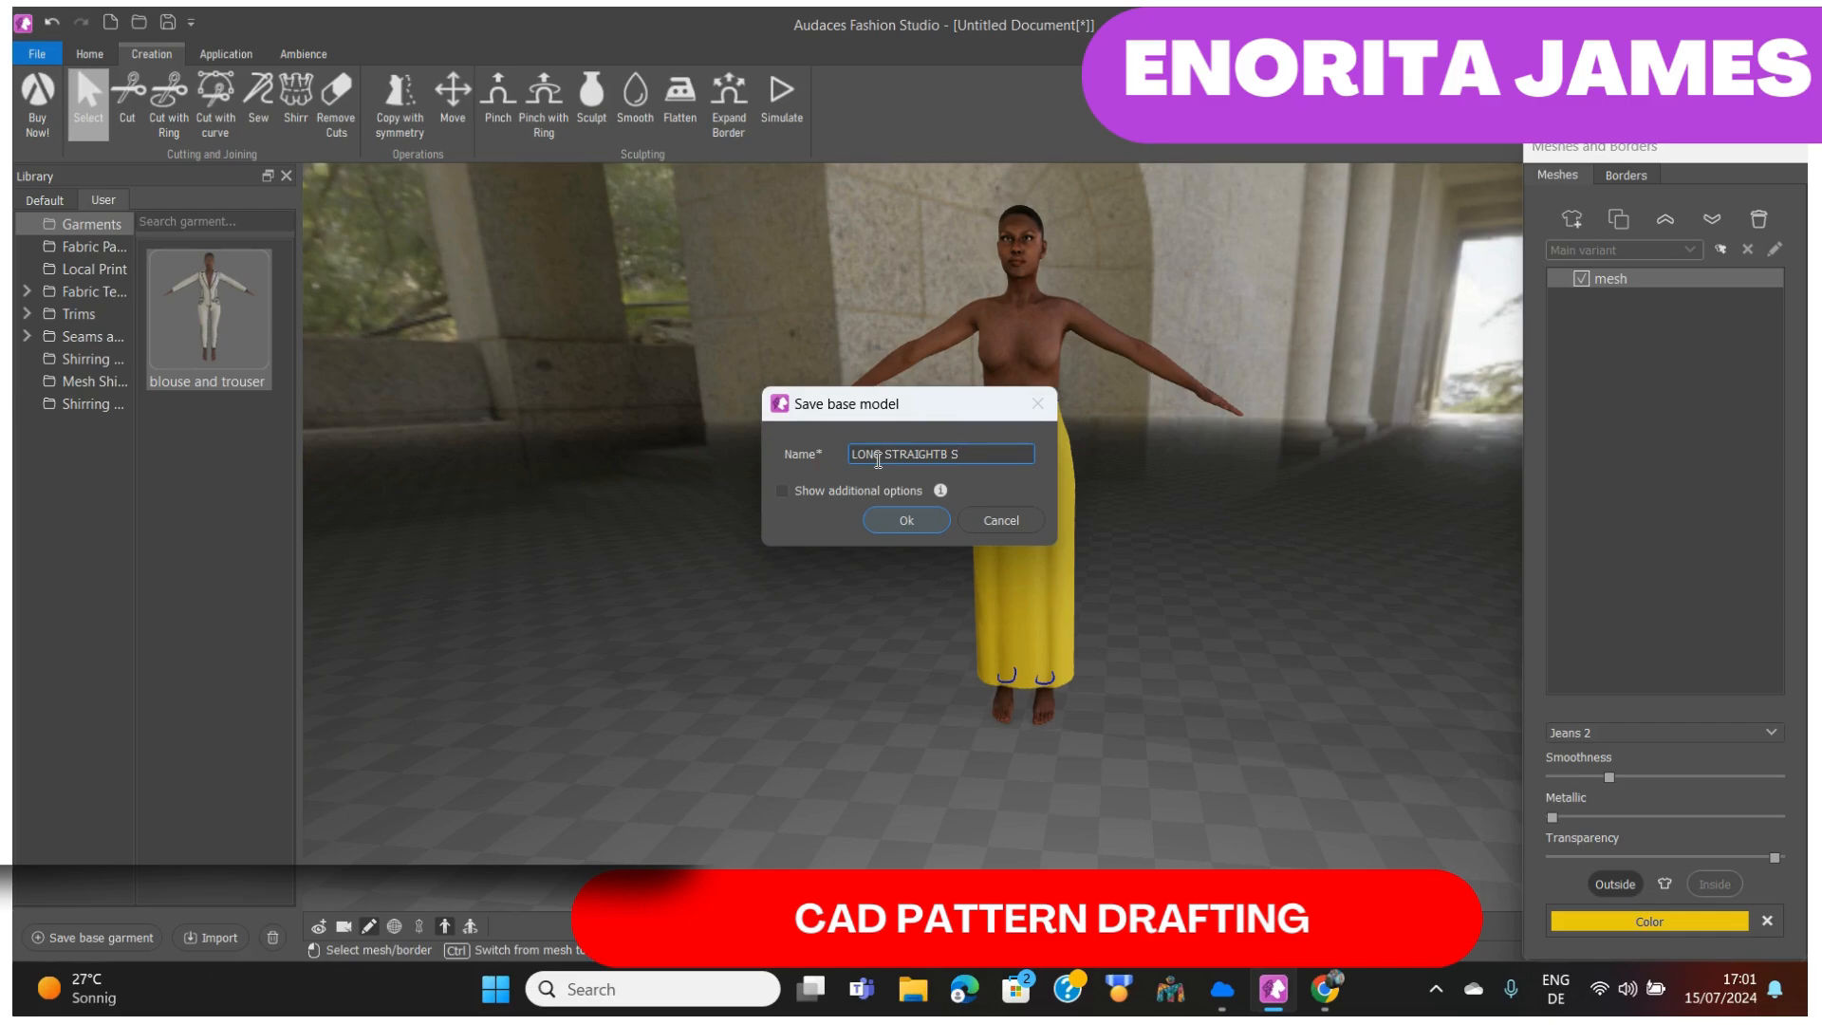
pyautogui.write('RT')
pyautogui.press('BackSpace')
pyautogui.click(906, 520)
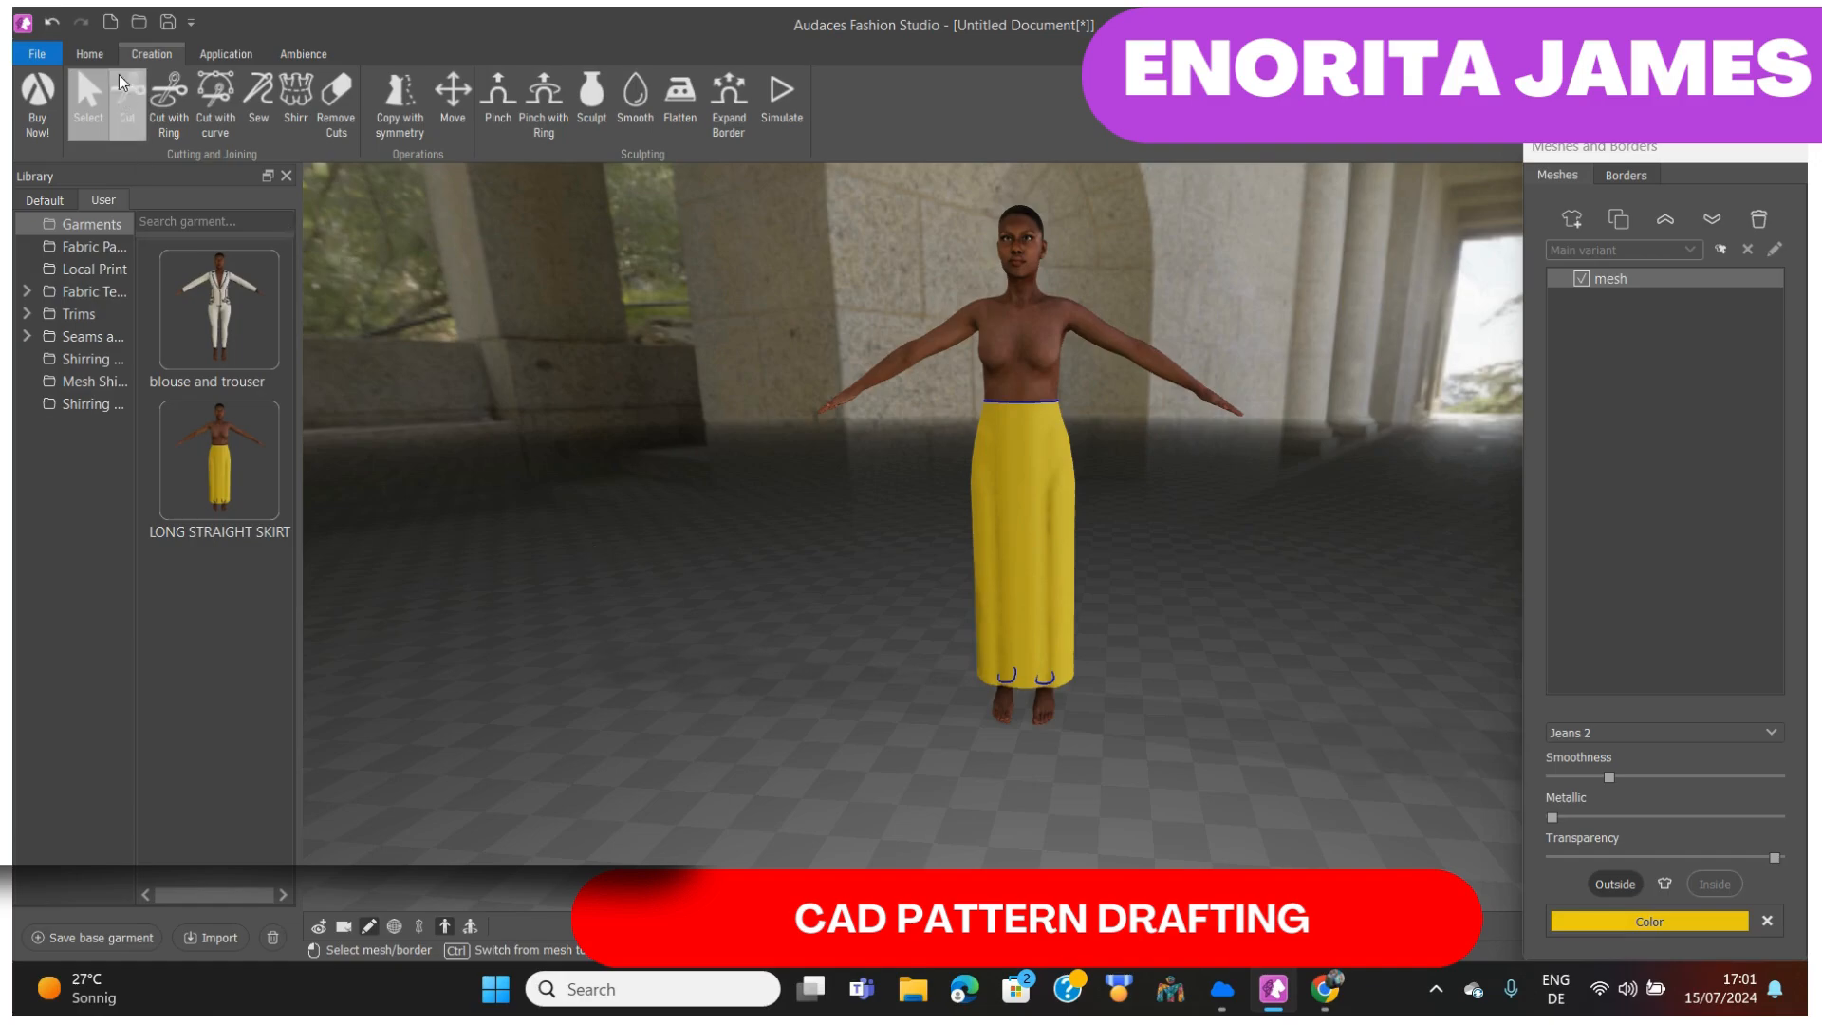
# - Undo the deletion of the top and the skirt shaping
pyautogui.click(52, 21)
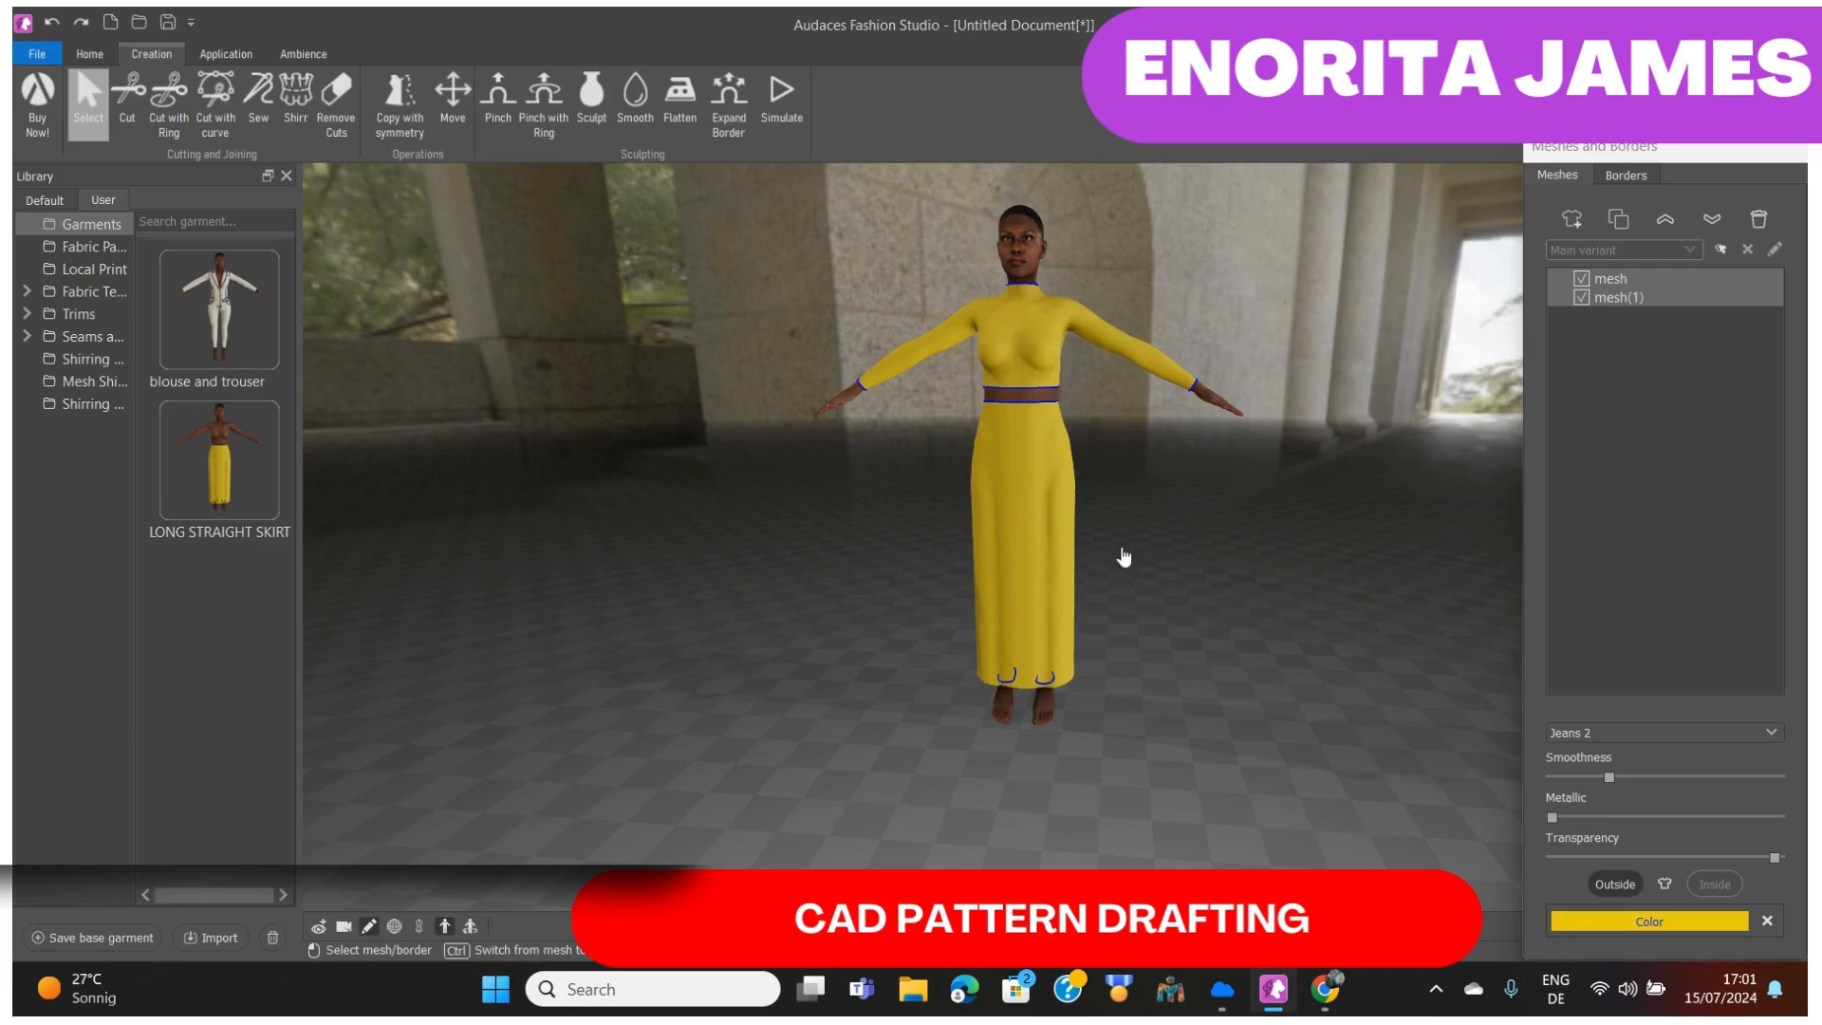
pyautogui.click(52, 21)
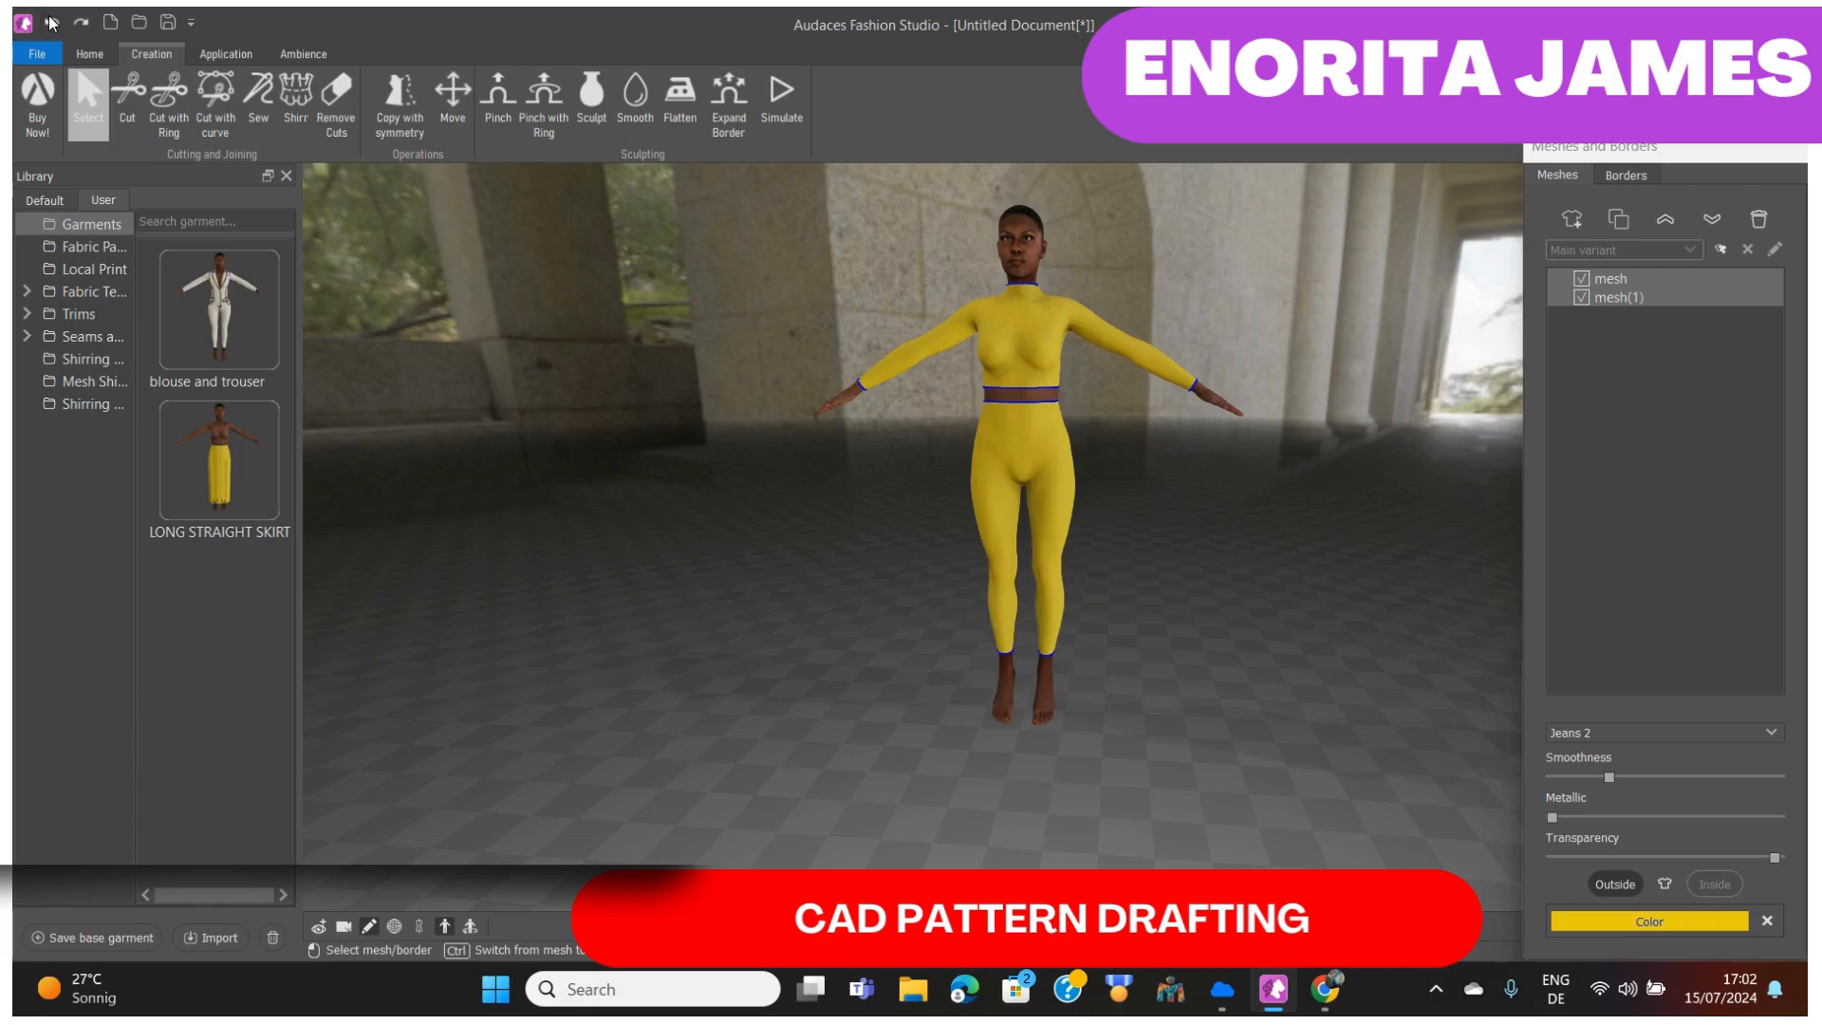
# - Turn on symmetry so that edits apply to both sides of the body
pyautogui.scroll(3, 1001, 463)
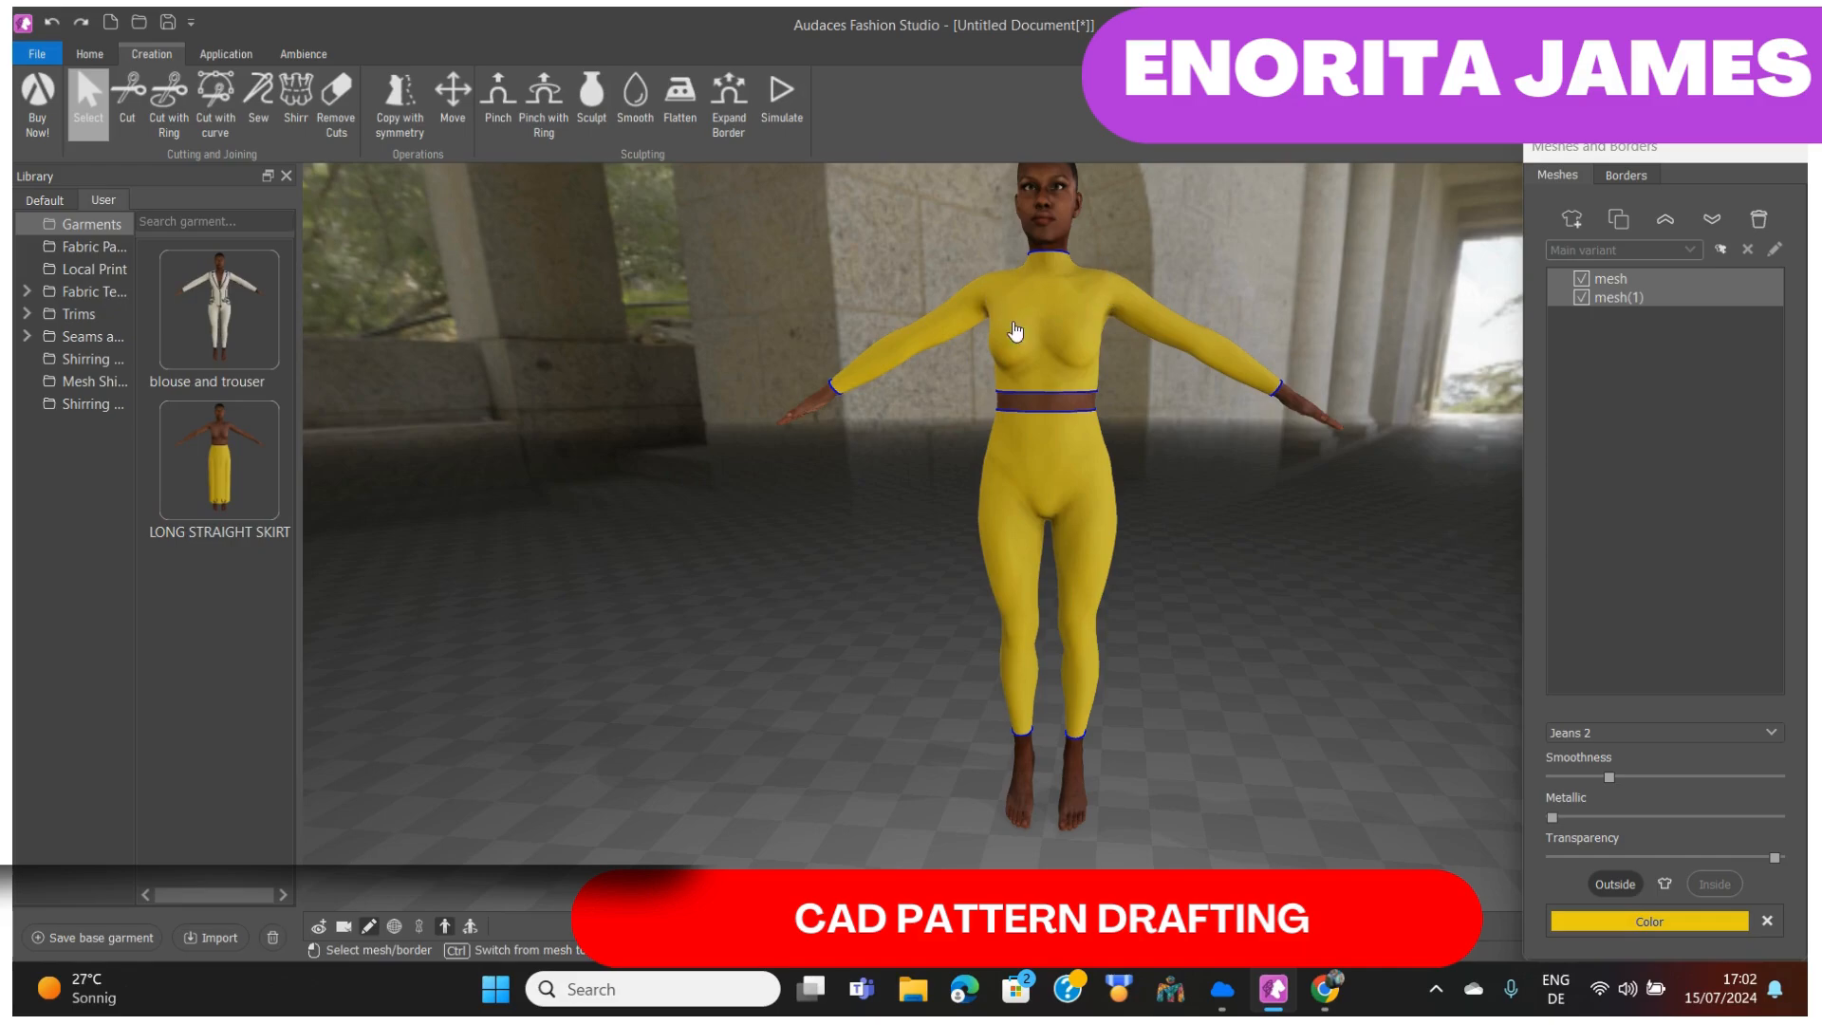
pyautogui.scroll(1, 1132, 363)
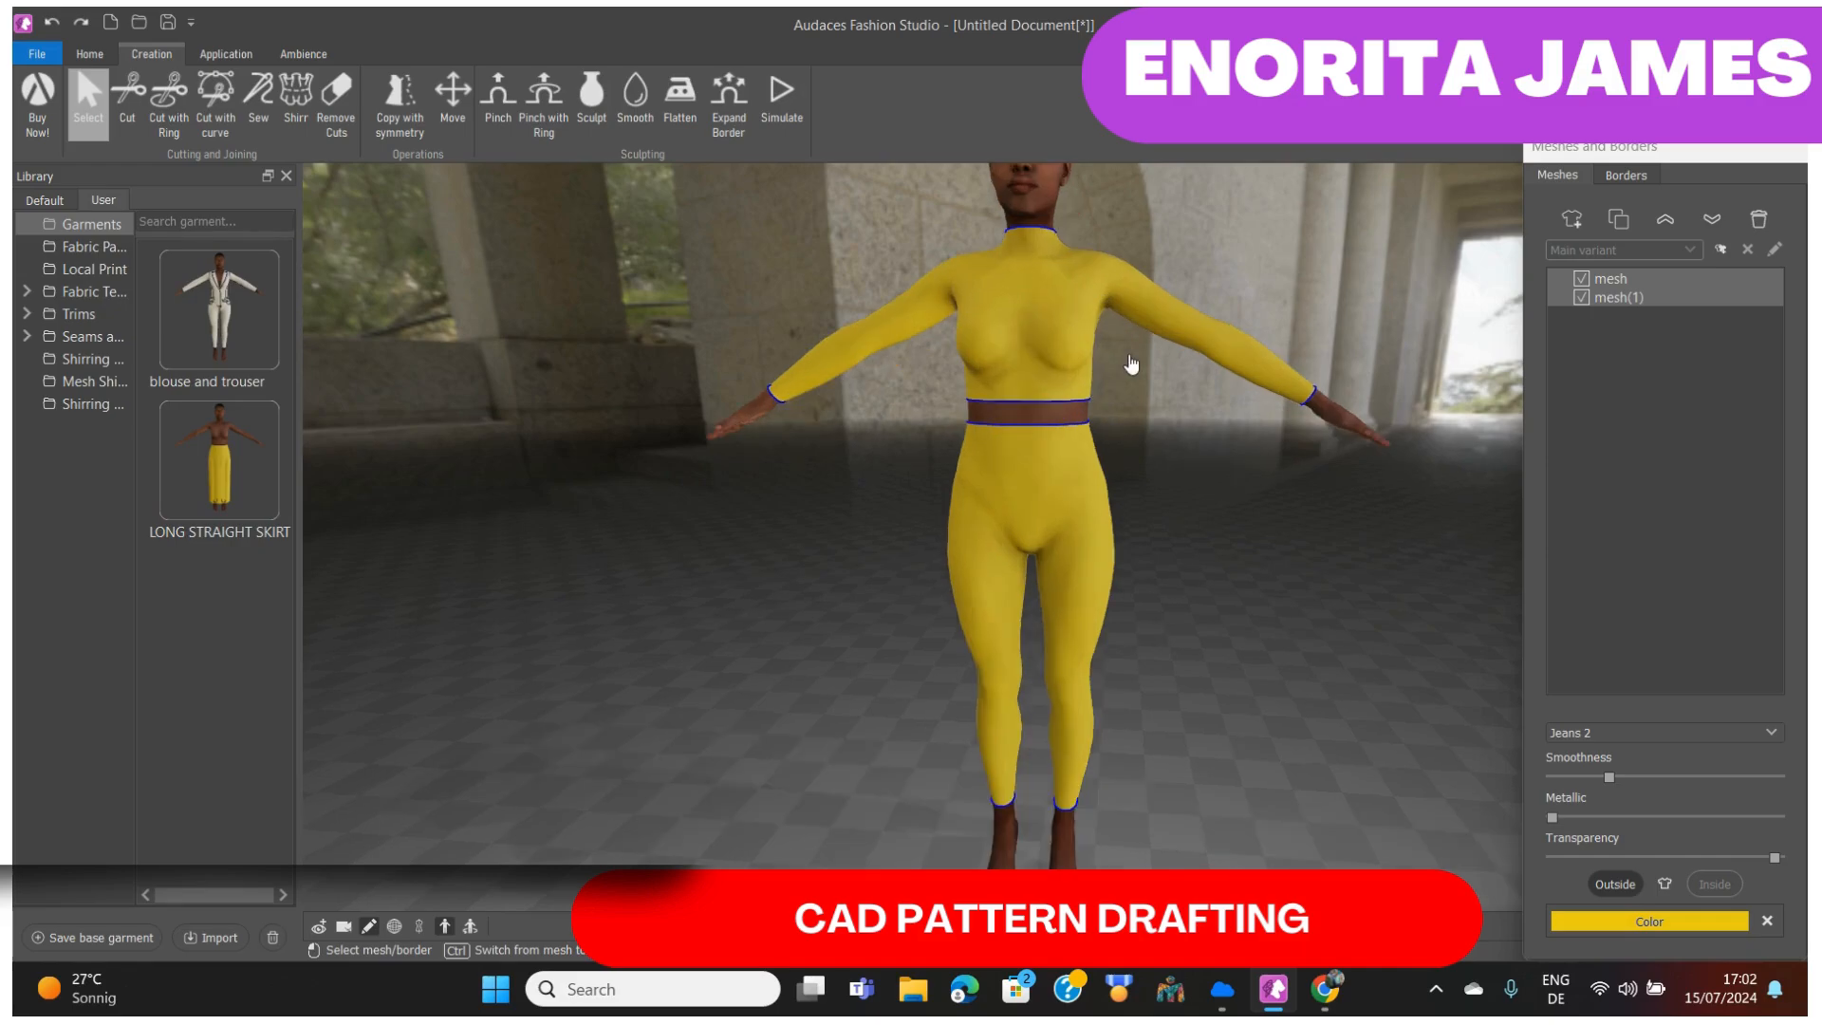
pyautogui.scroll(-1, 1132, 363)
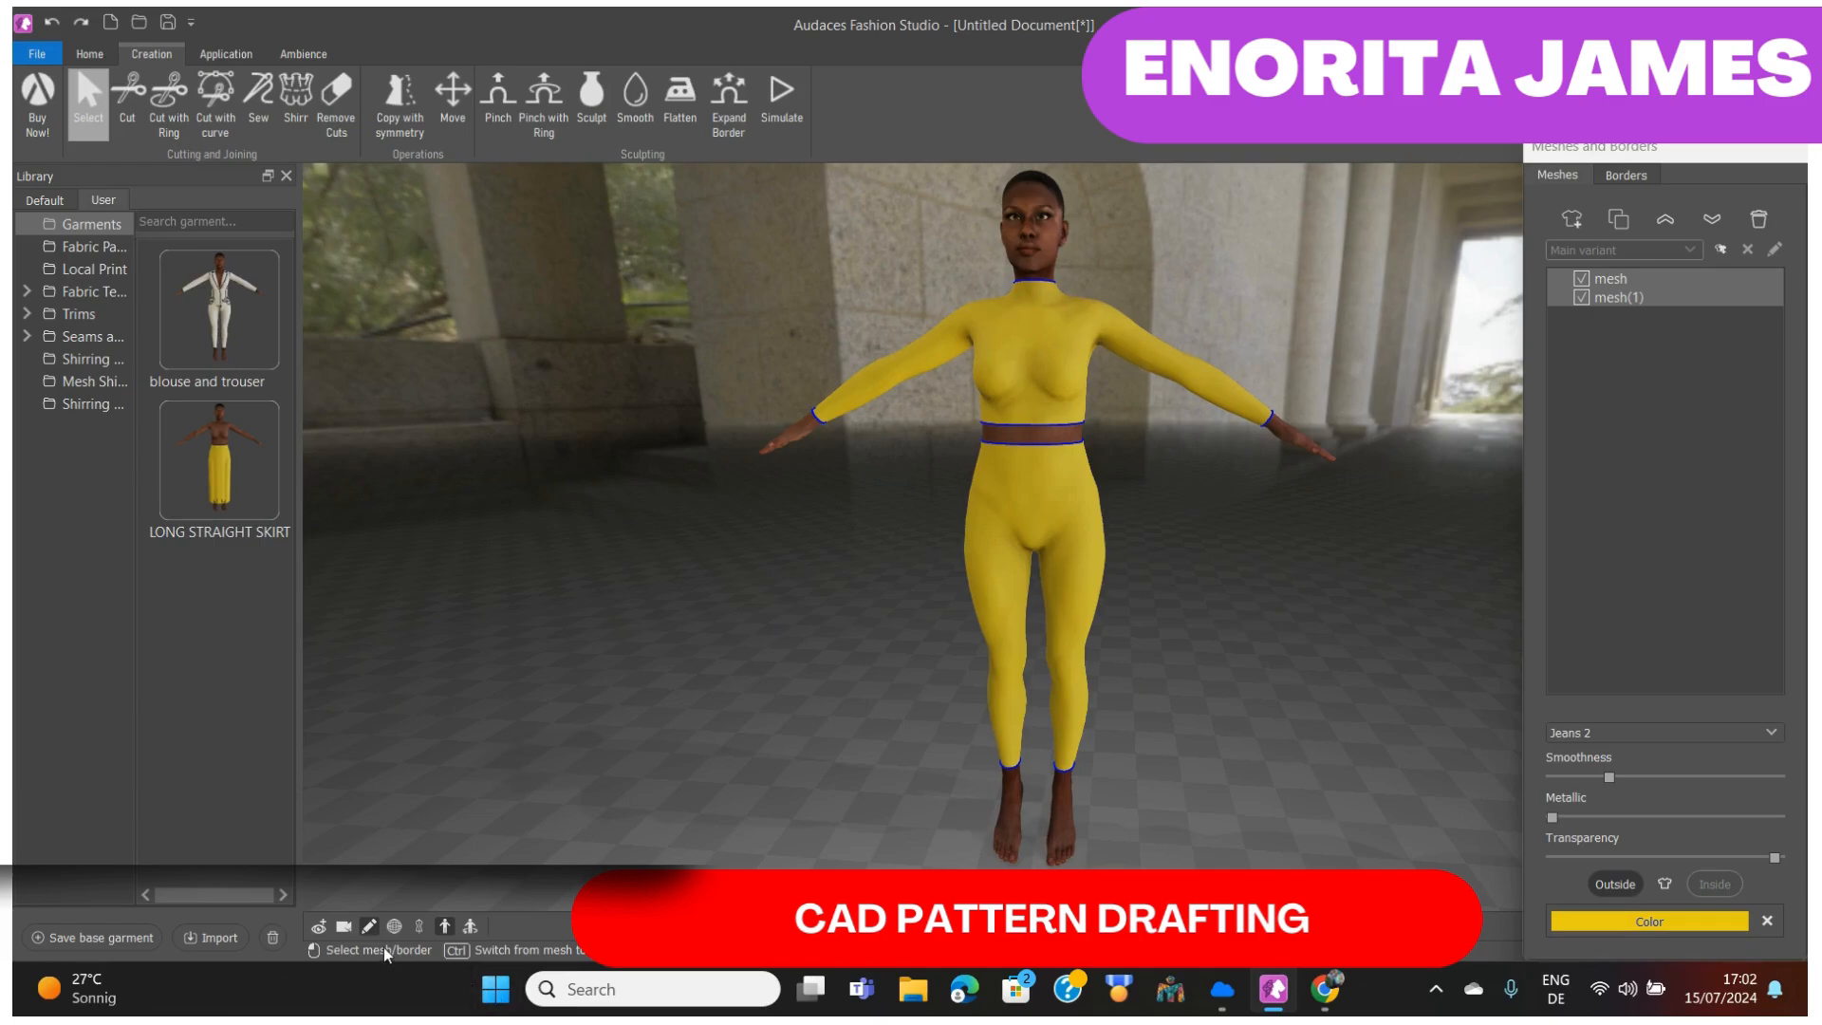
pyautogui.click(422, 923)
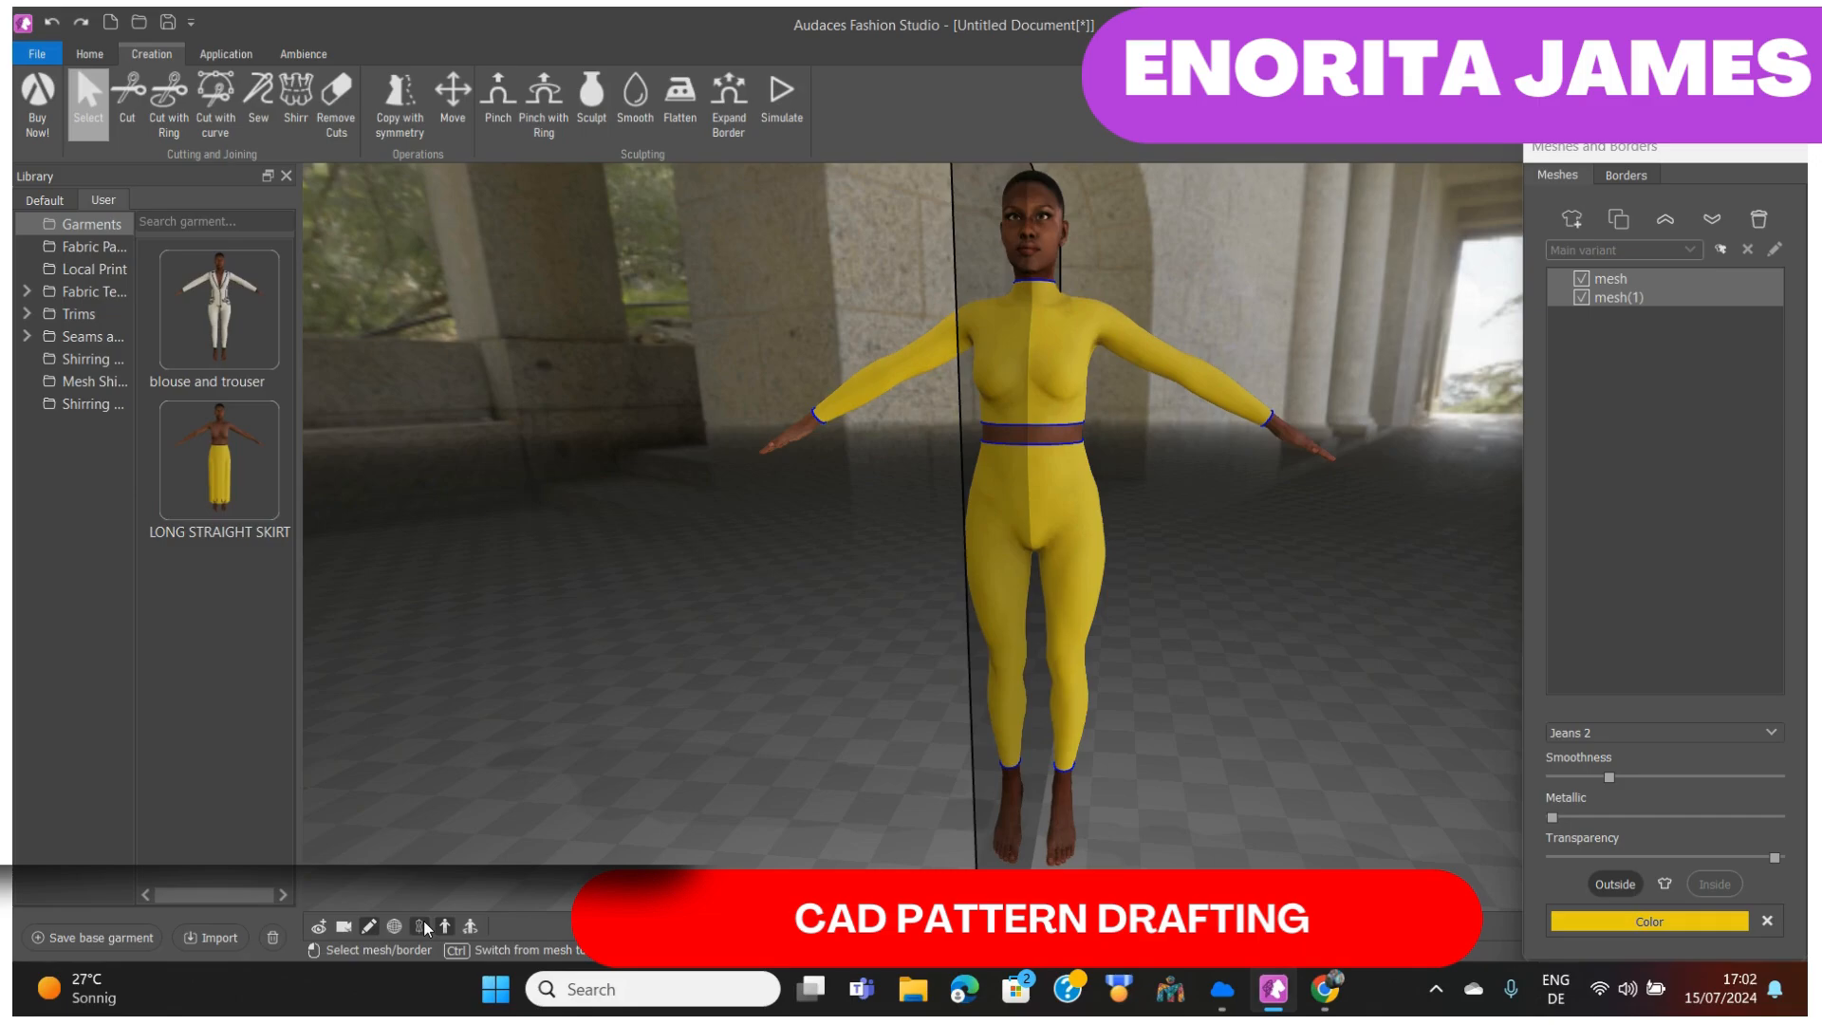
# - Cut the long-sleeved top at both armholes with a mirrored cutting ring tilted along the shoulder and underarm
pyautogui.moveTo(909, 503); pyautogui.dragTo(972, 471, button='middle')
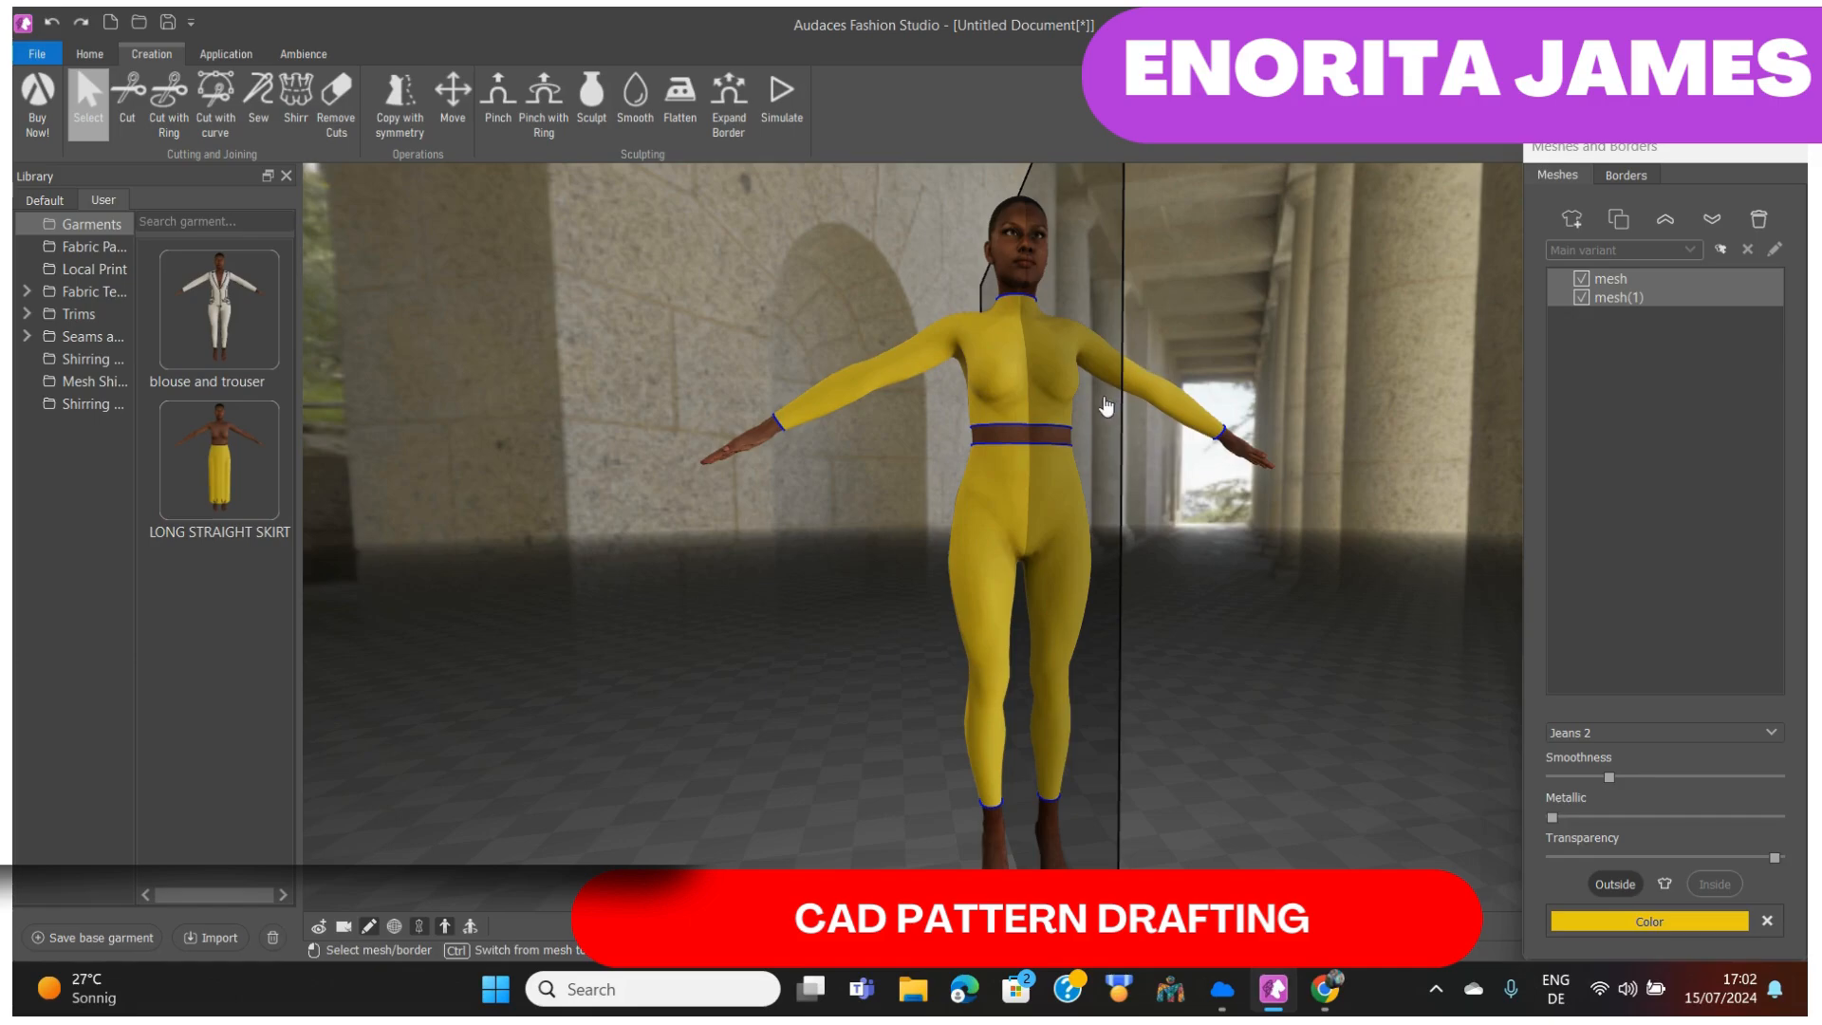
pyautogui.scroll(3, 1025, 419)
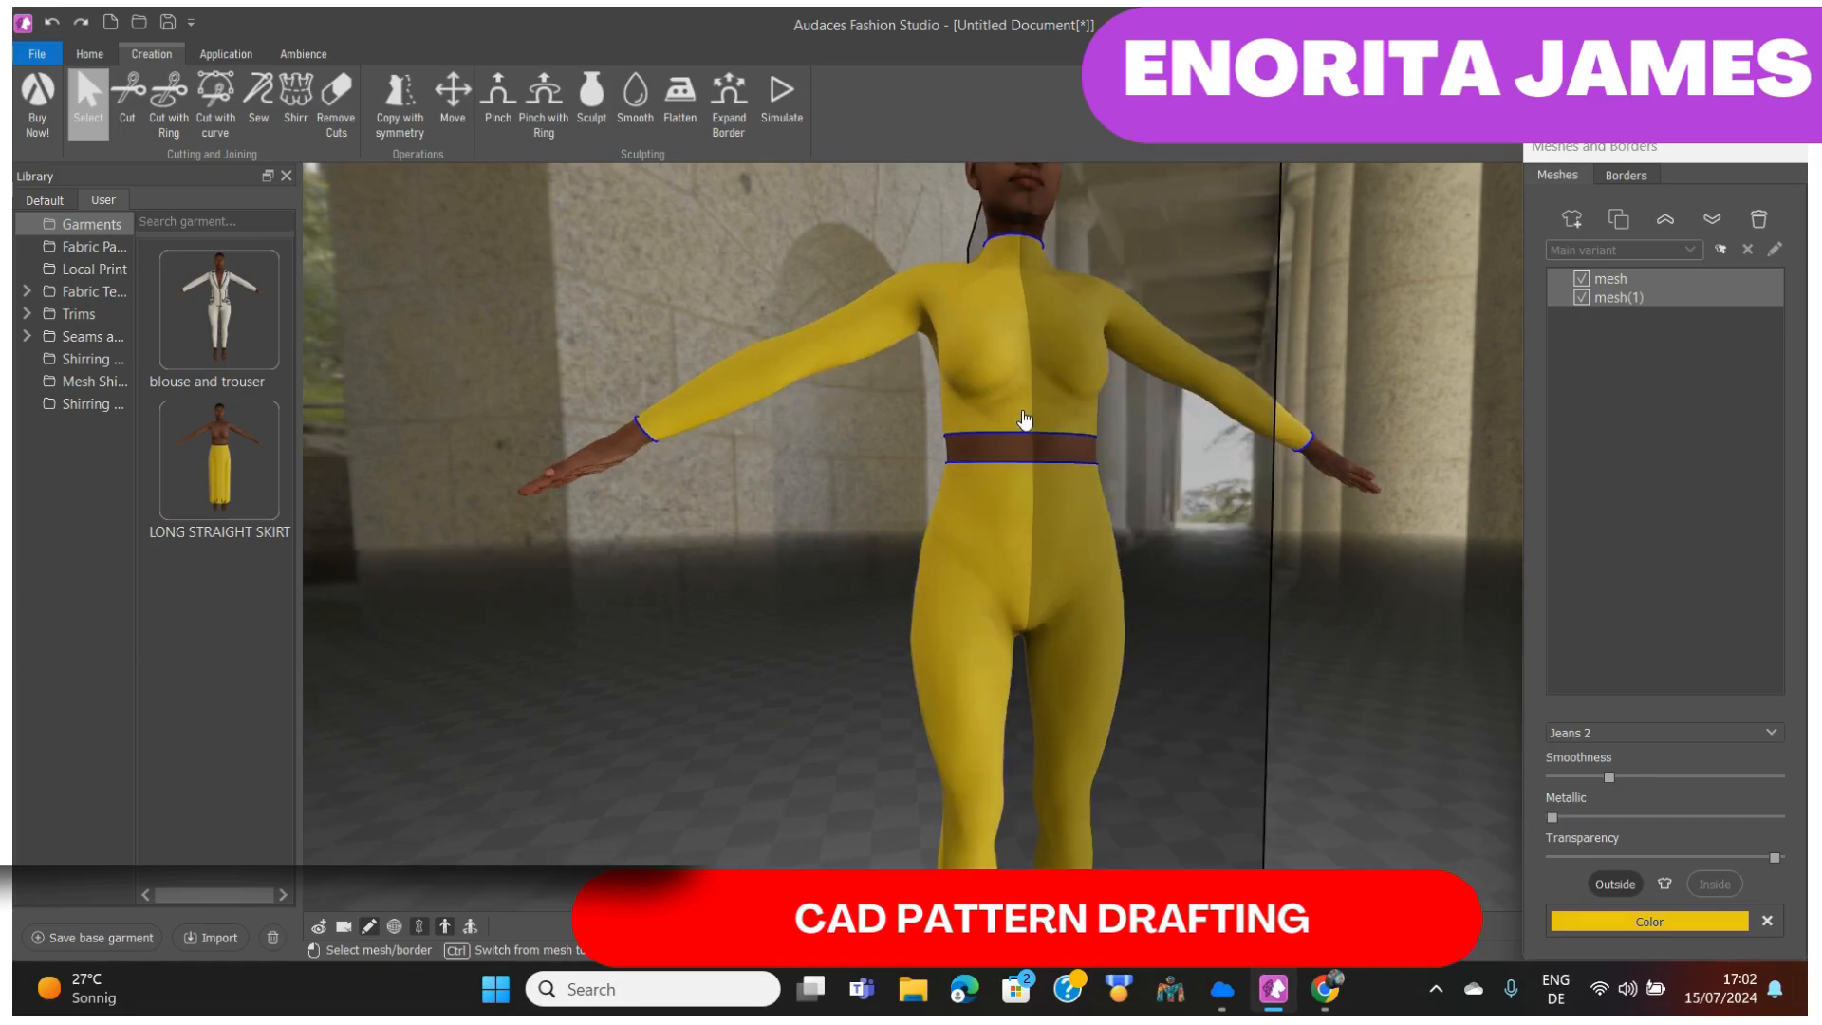
pyautogui.scroll(-2, 1025, 420)
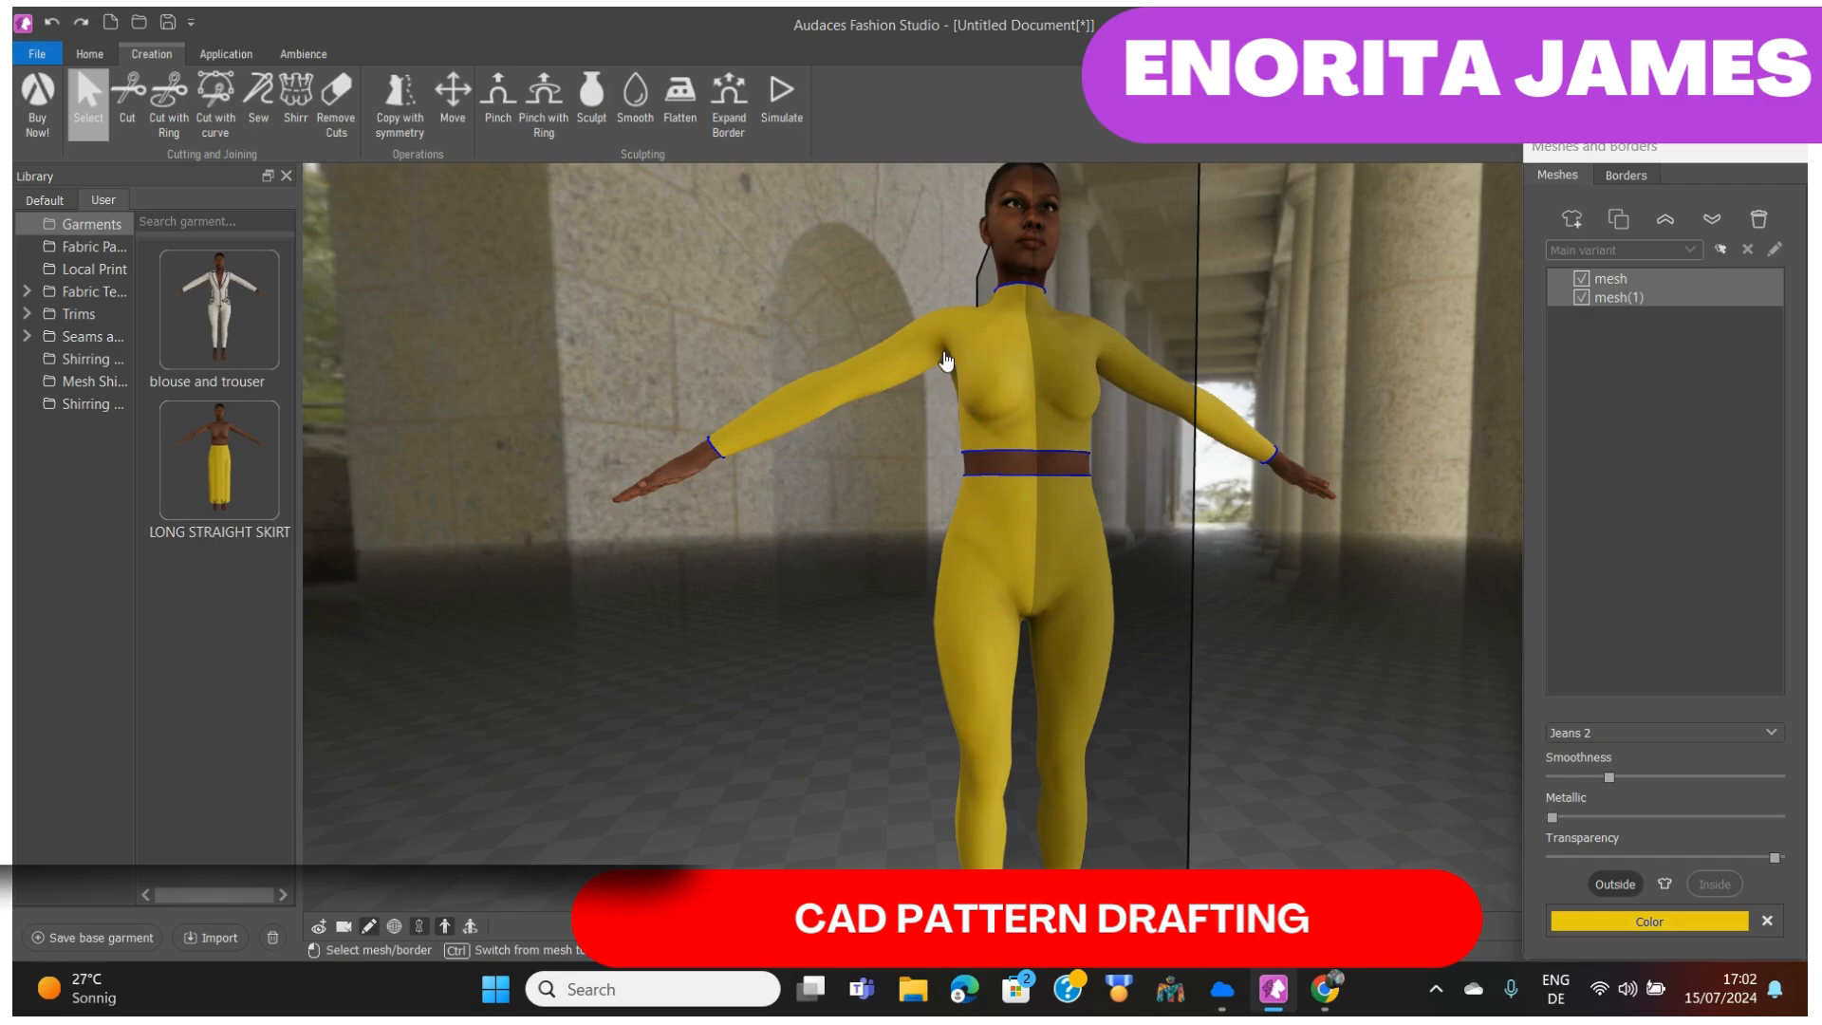
pyautogui.click(181, 124)
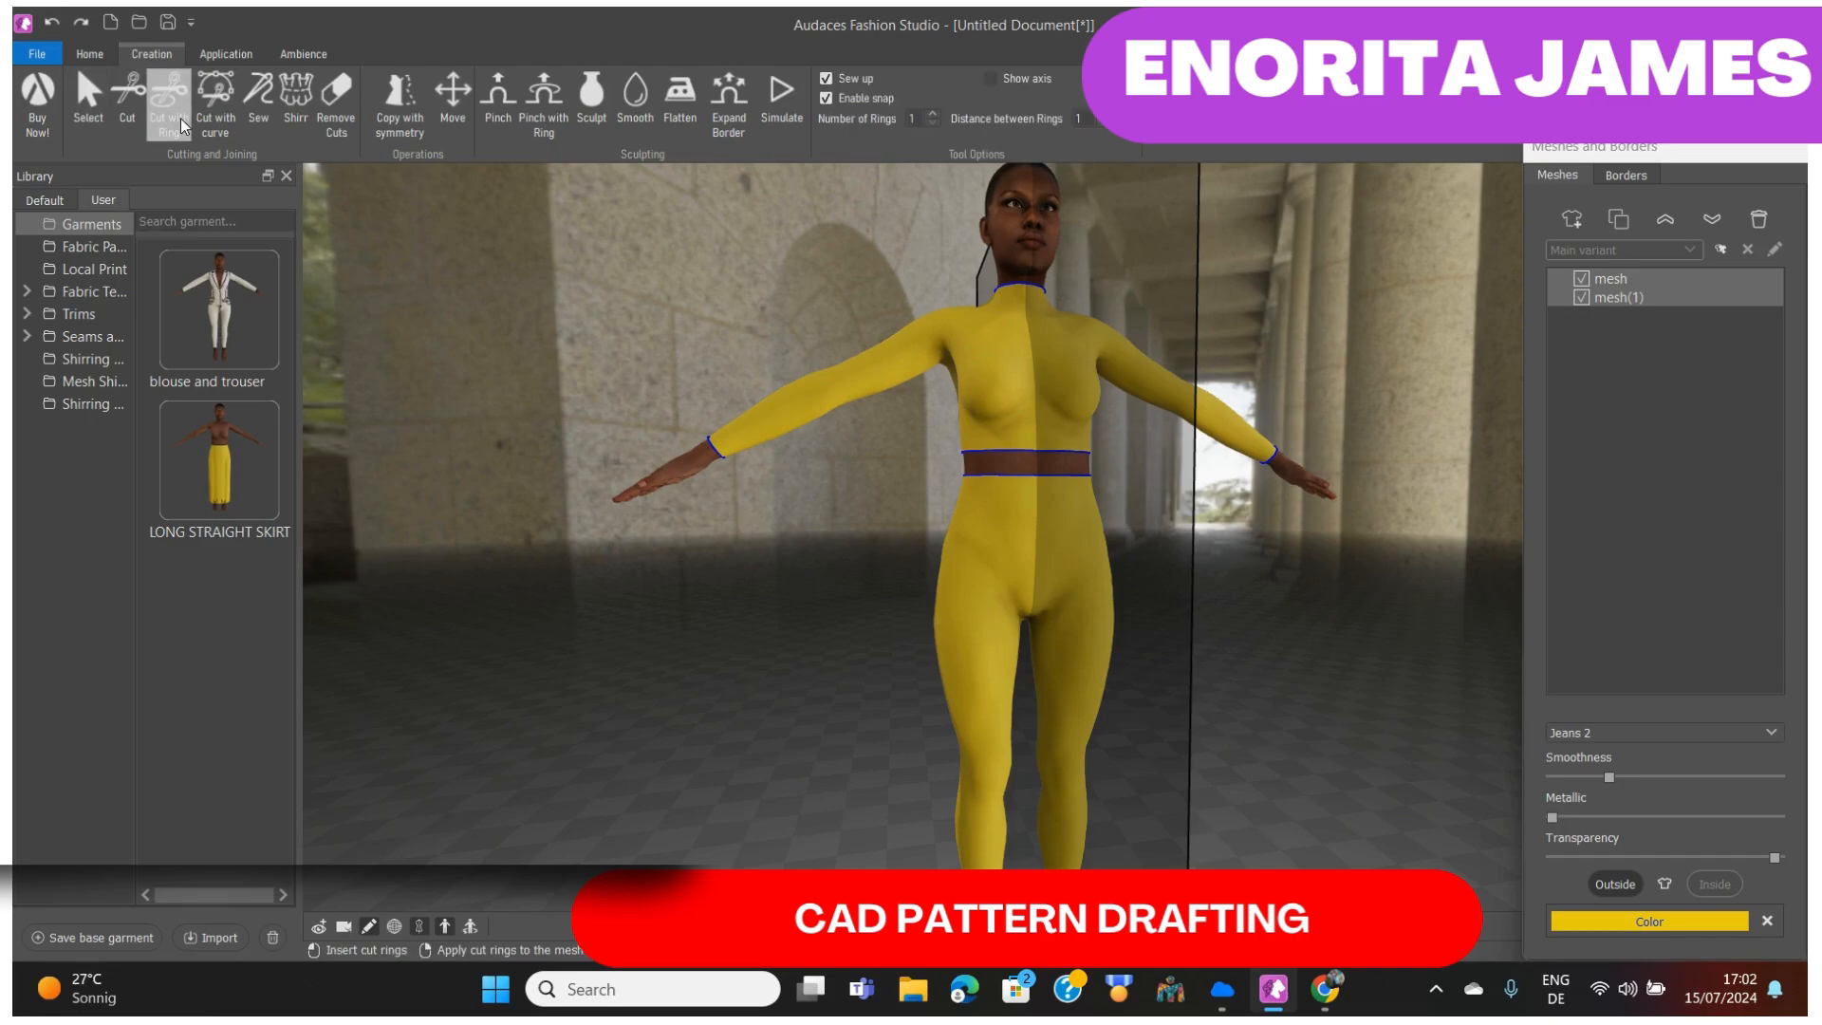
pyautogui.click(951, 338)
pyautogui.moveTo(926, 248); pyautogui.dragTo(967, 258)
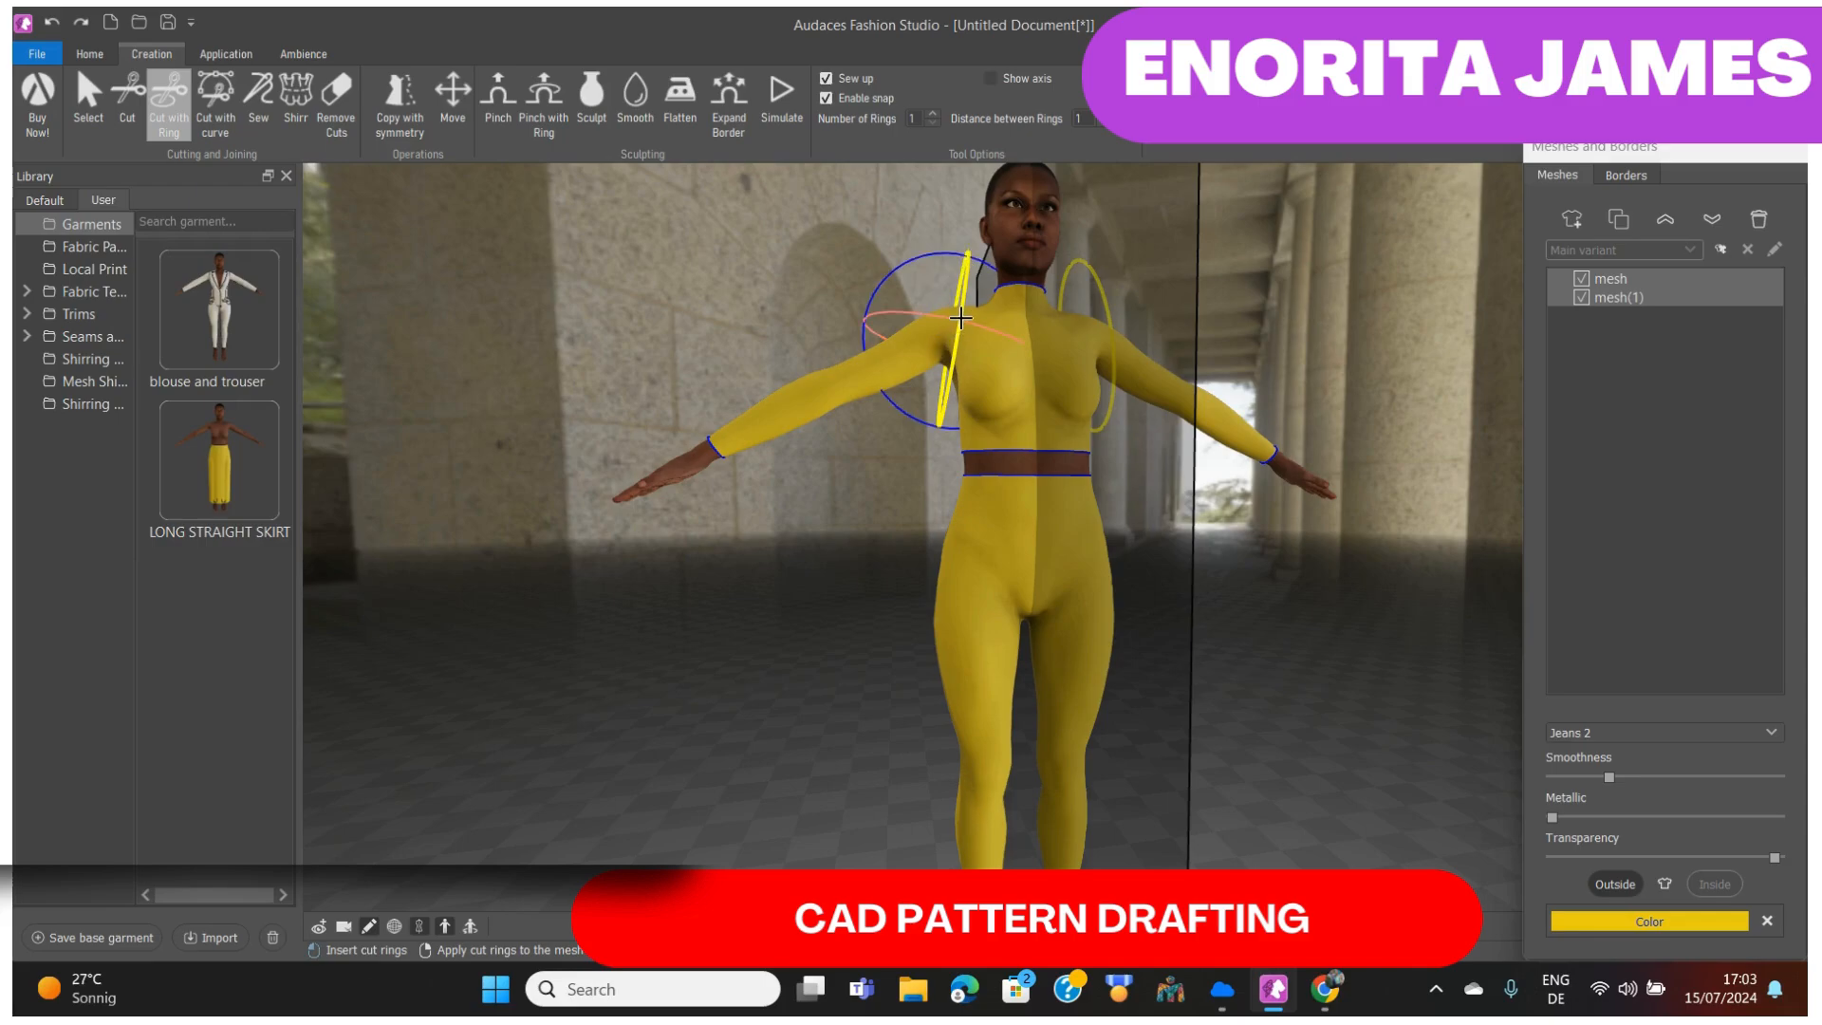
pyautogui.moveTo(960, 317); pyautogui.dragTo(962, 340)
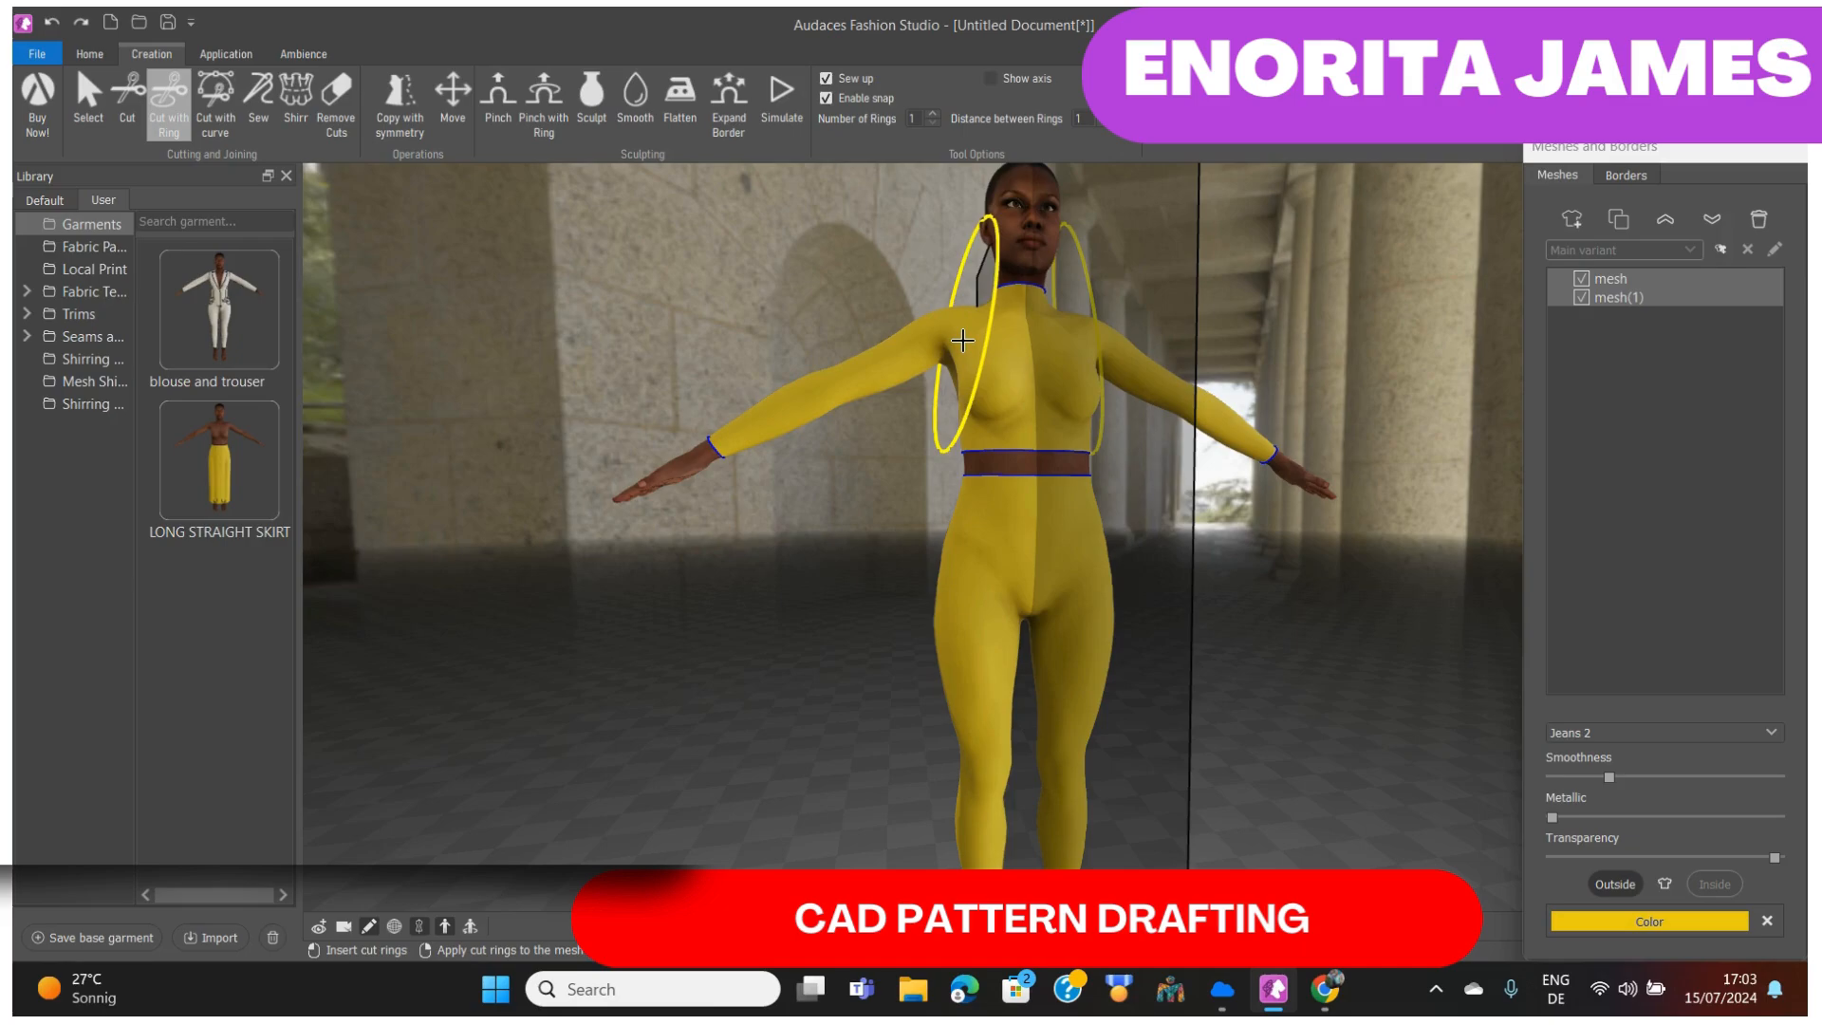
pyautogui.click(962, 340)
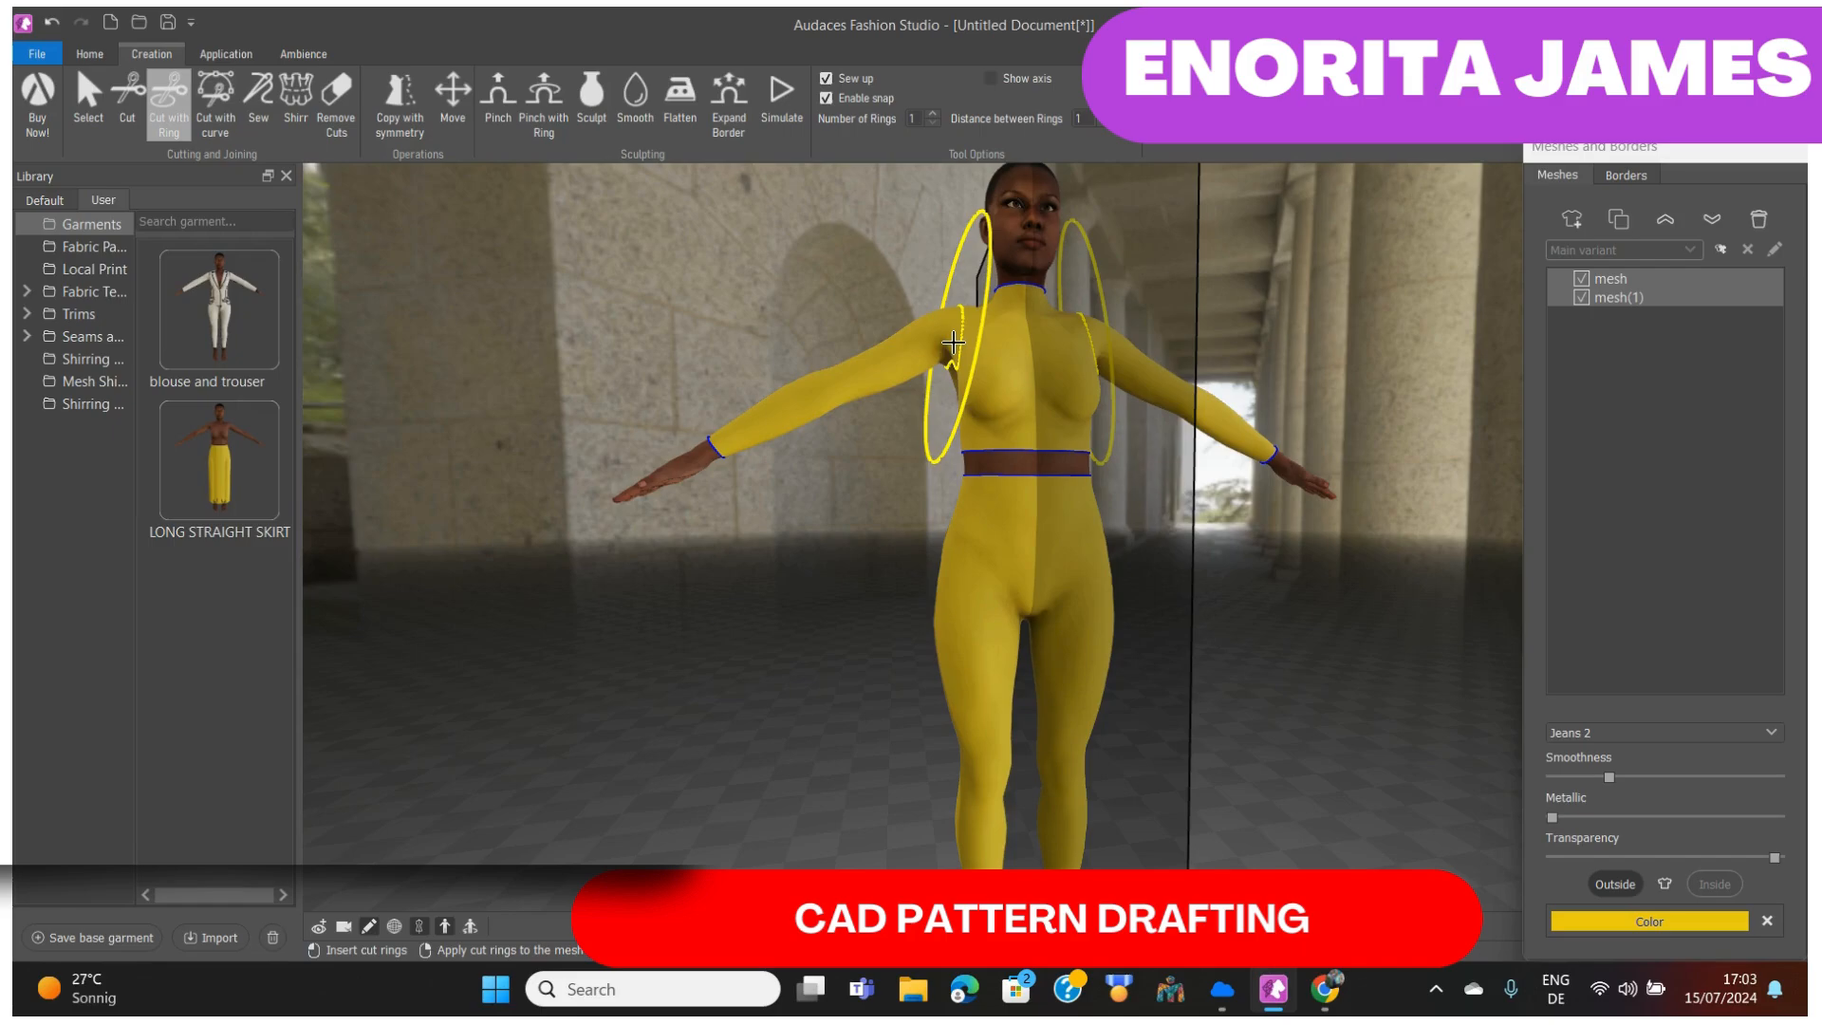
pyautogui.rightClick(953, 342)
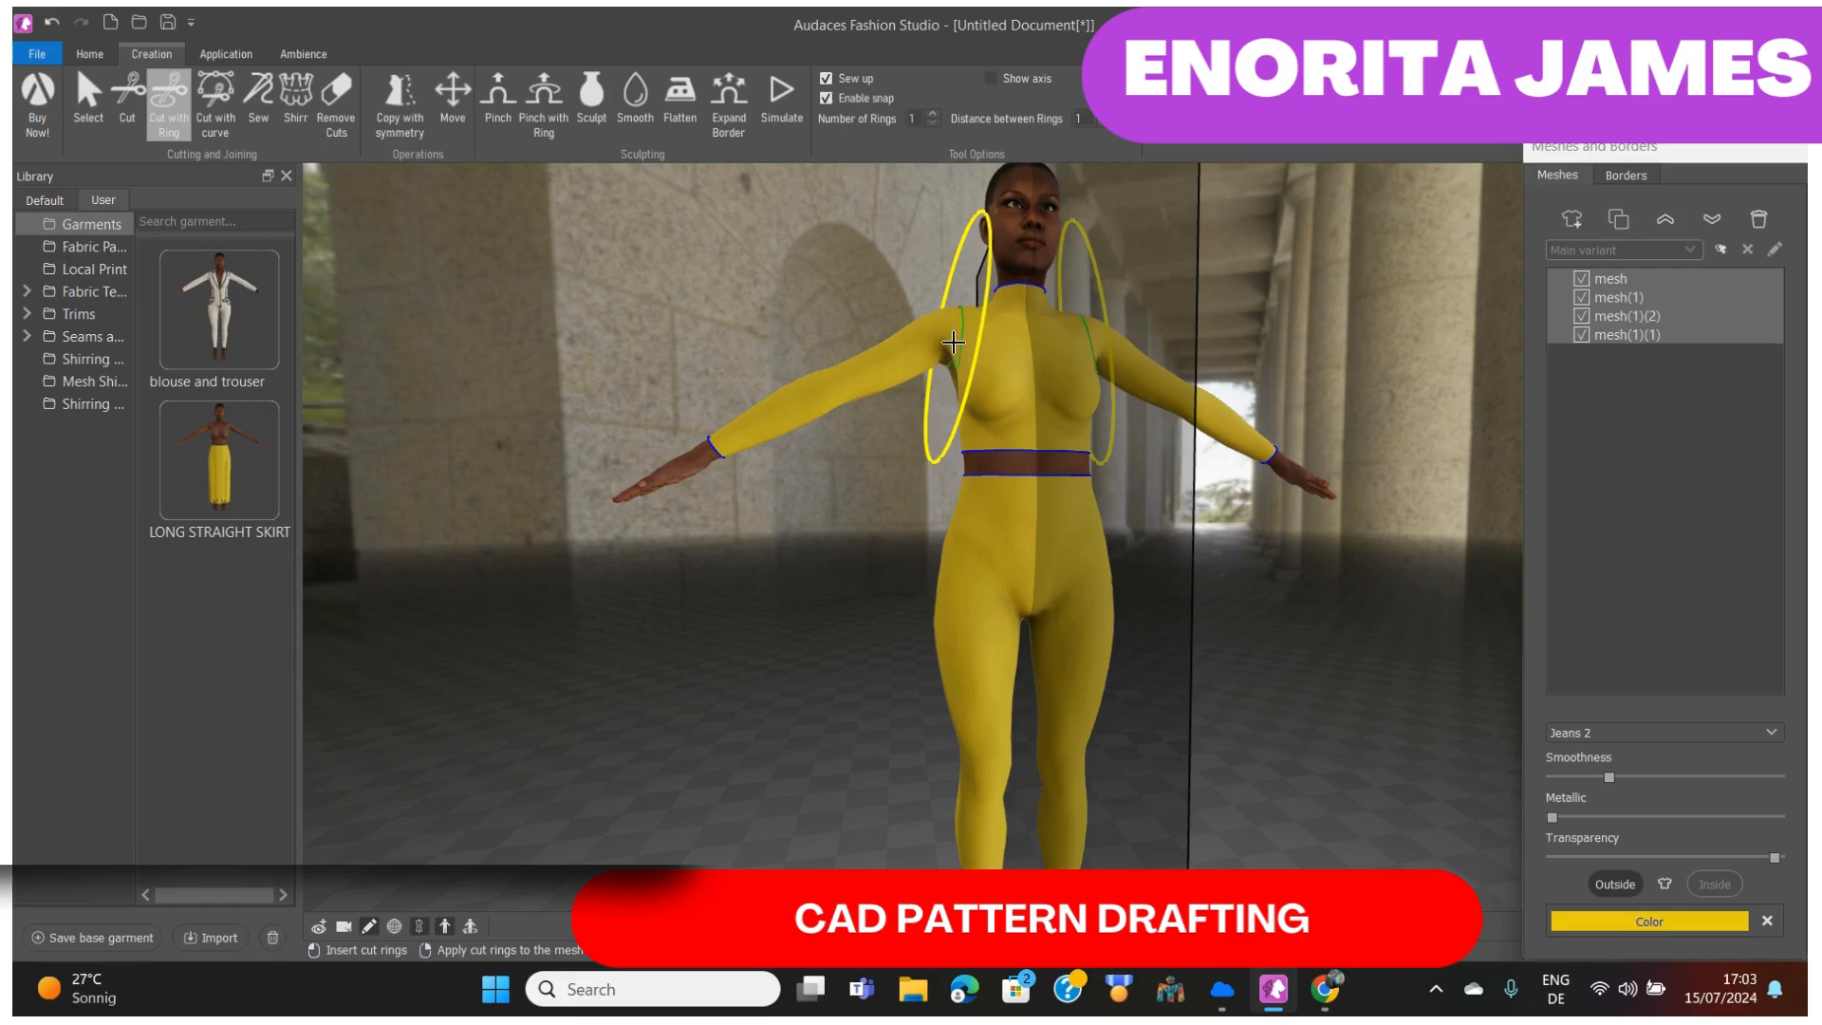
pyautogui.press('Escape')
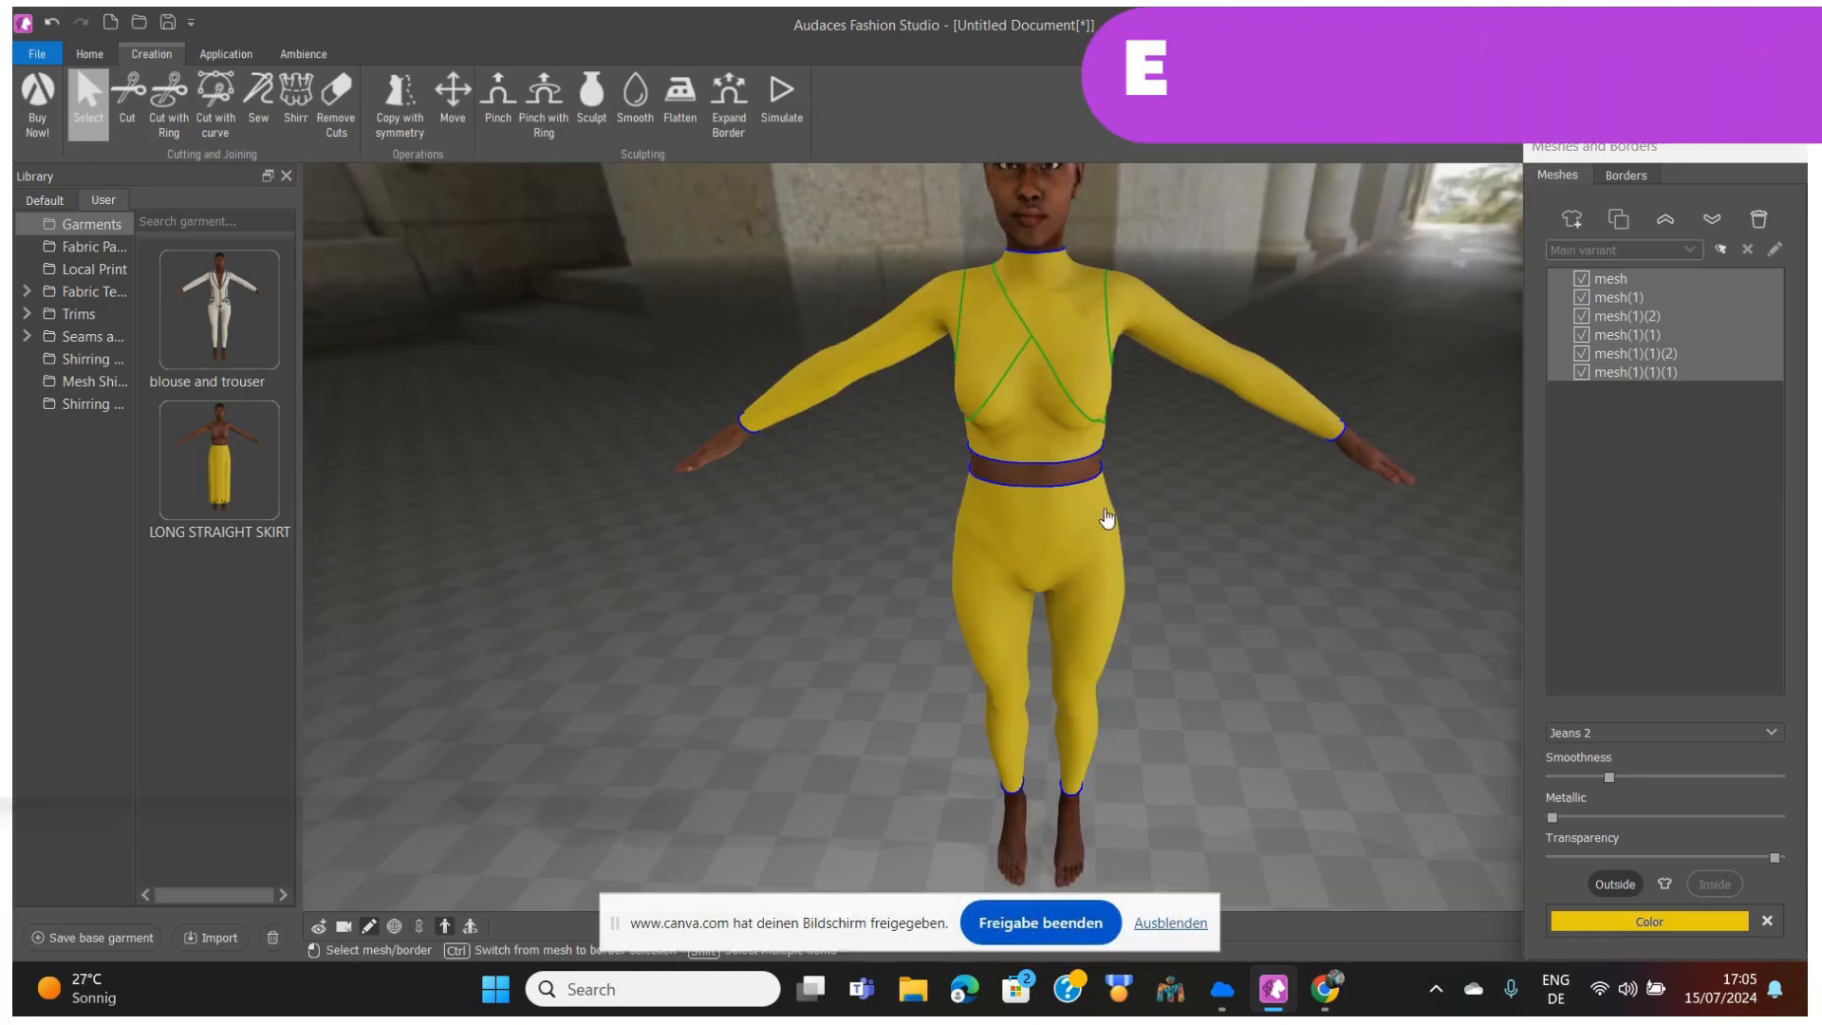
# - Delete both sleeve meshes, leaving the top sleeveless
pyautogui.click(1174, 340)
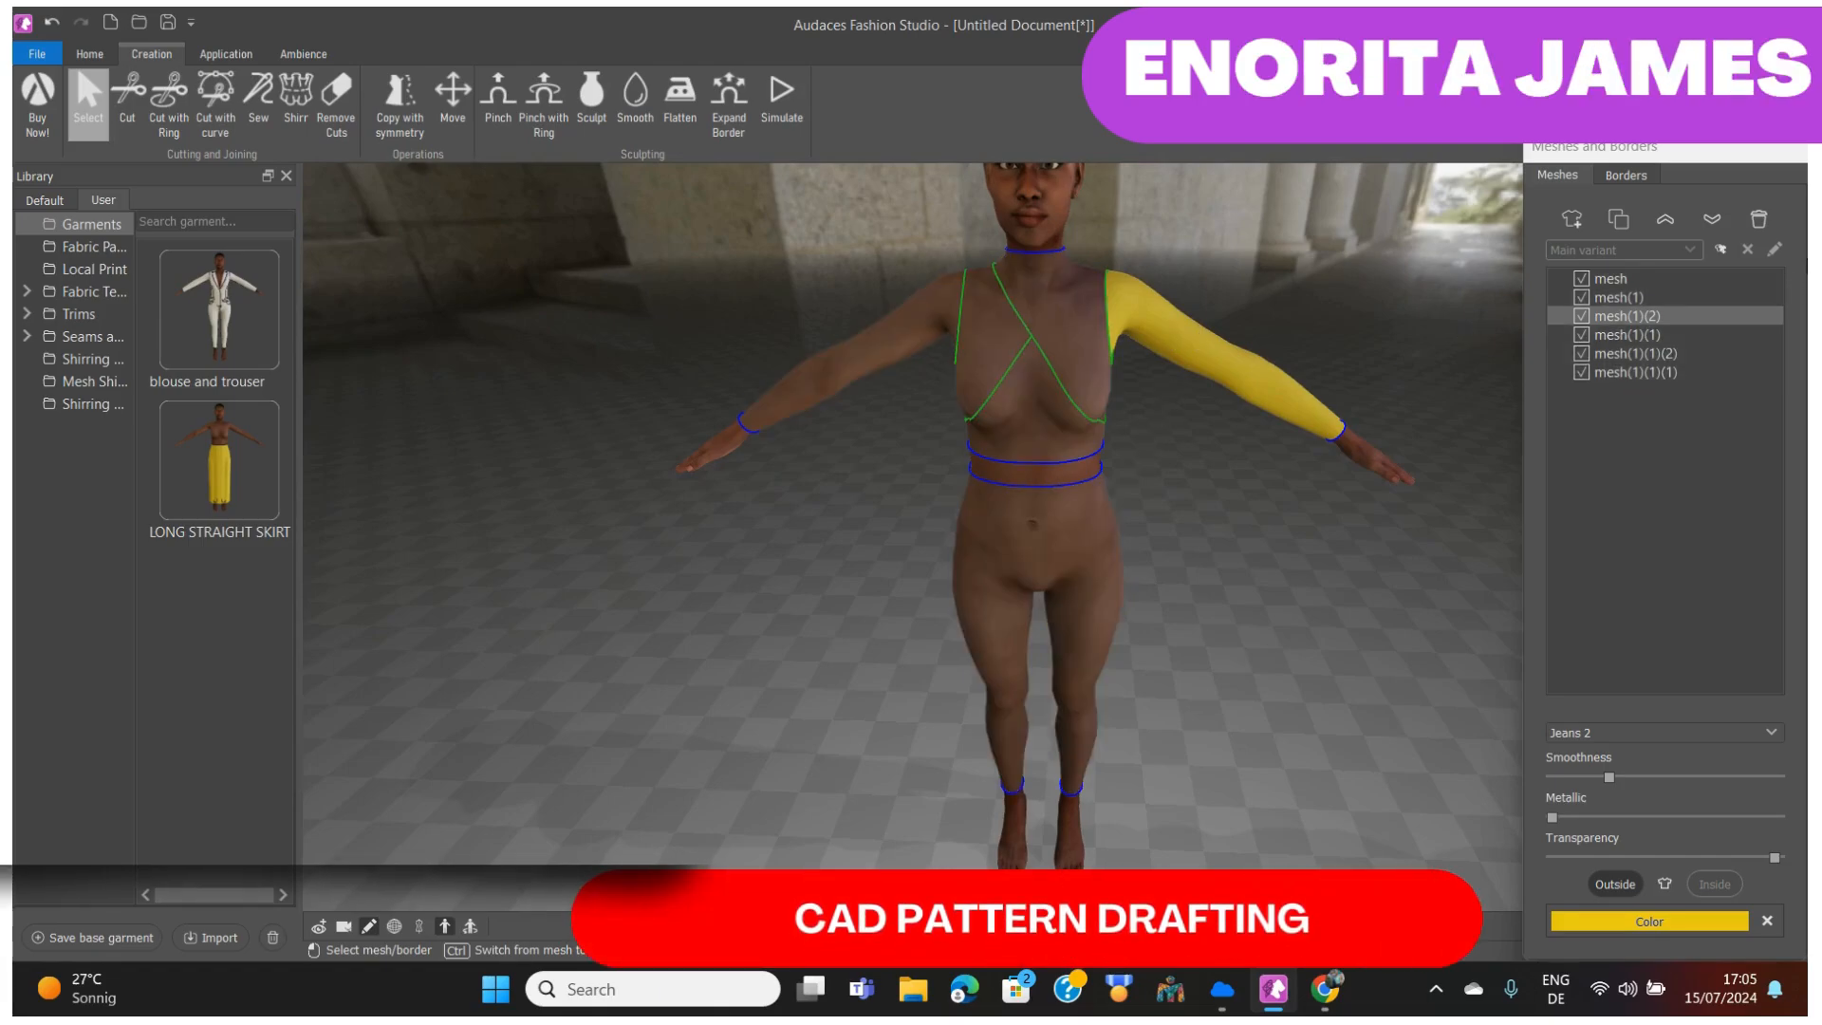
pyautogui.click(1758, 219)
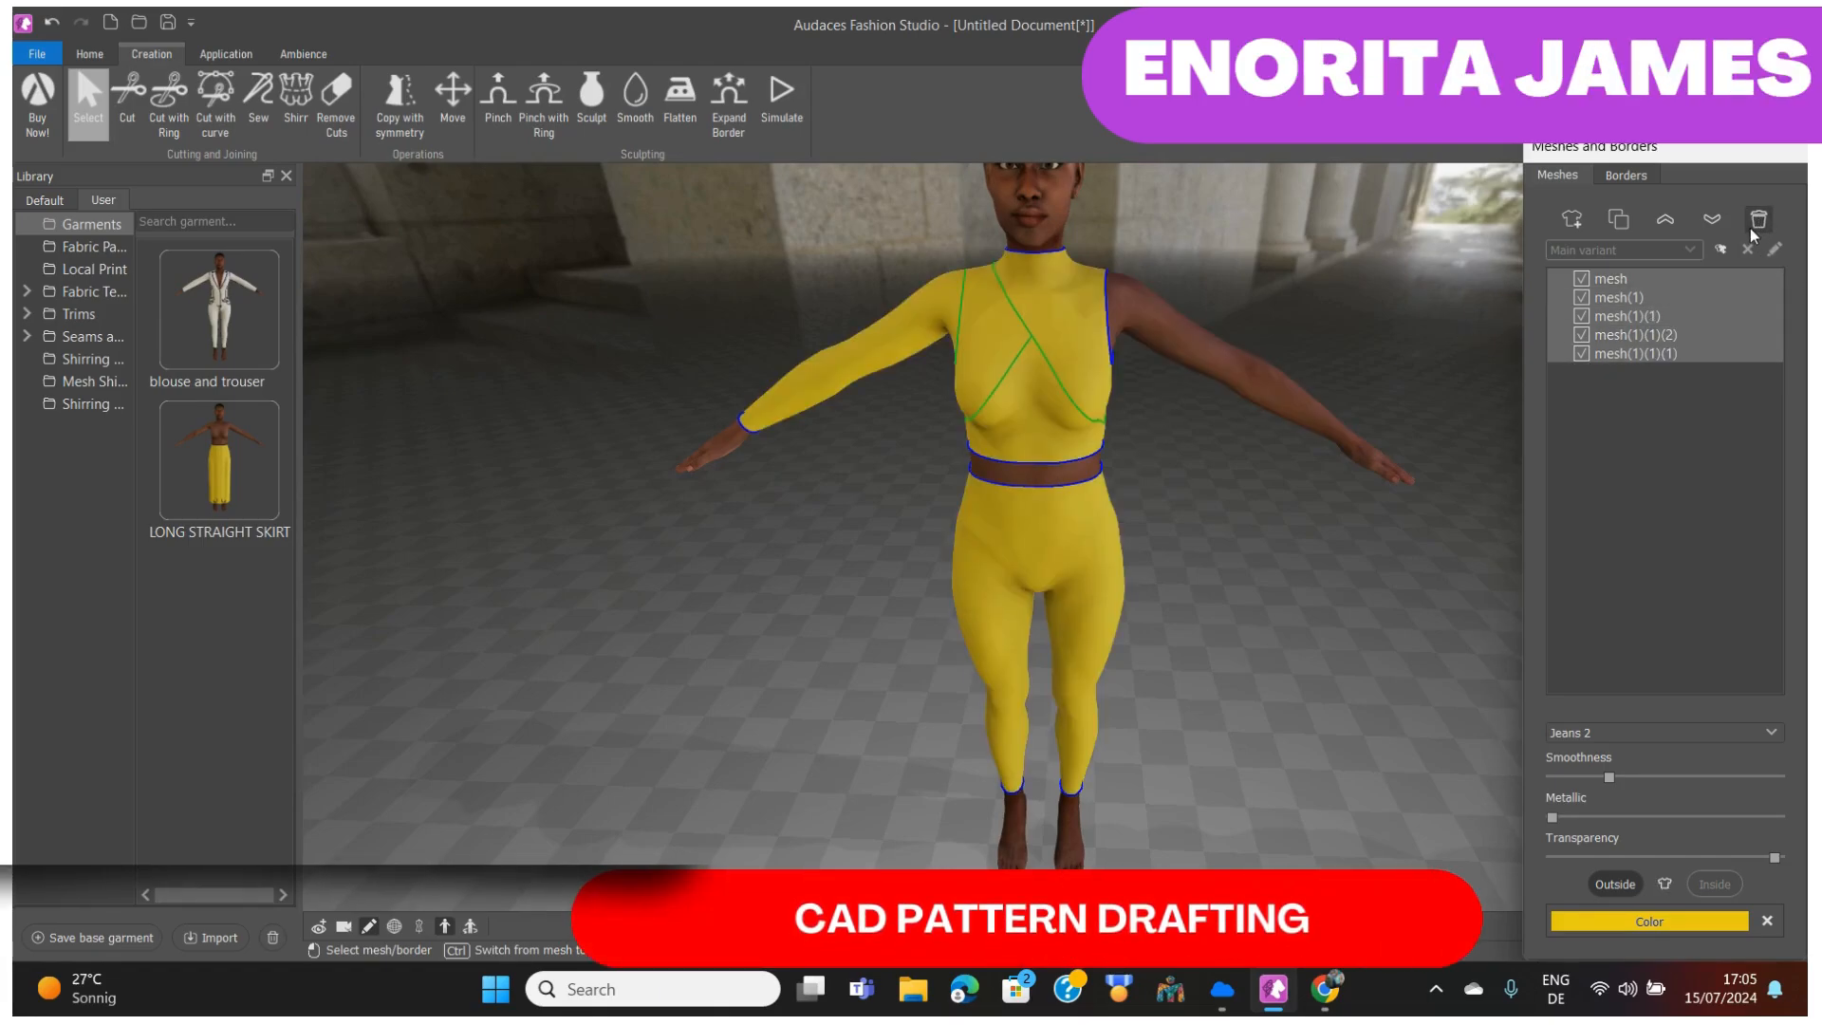
pyautogui.click(928, 339)
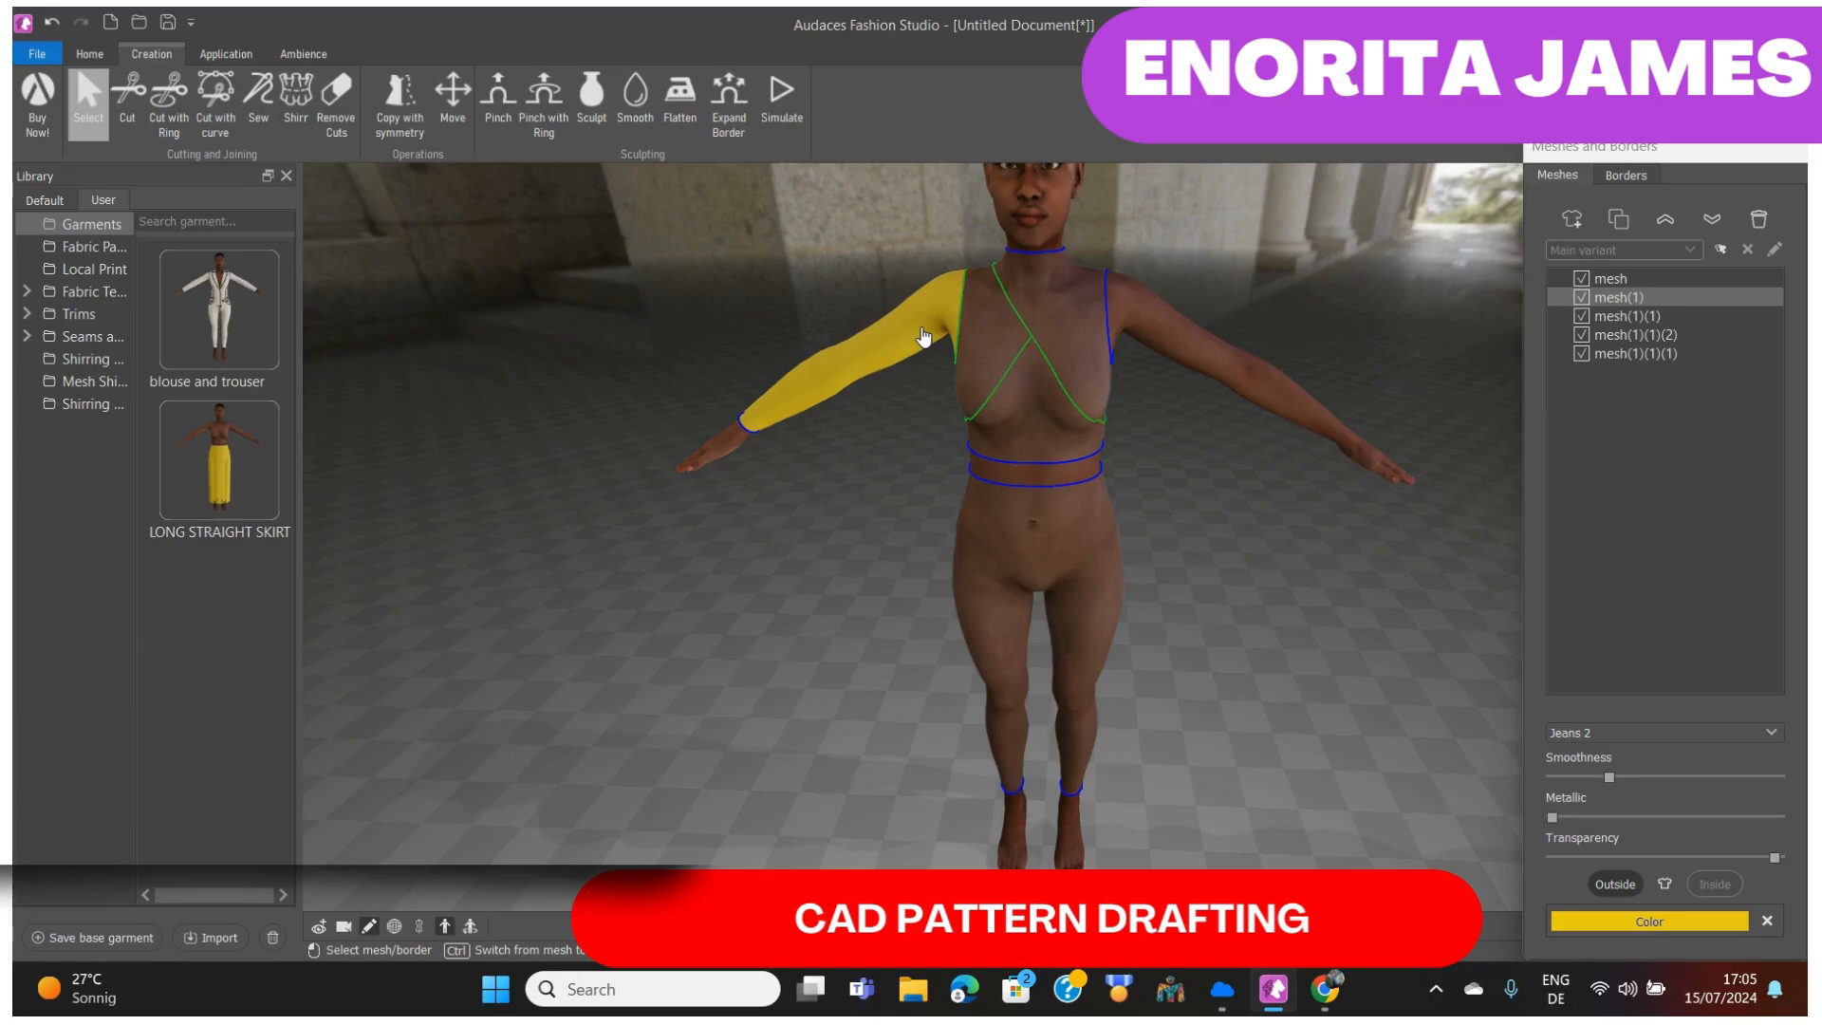
pyautogui.click(1757, 223)
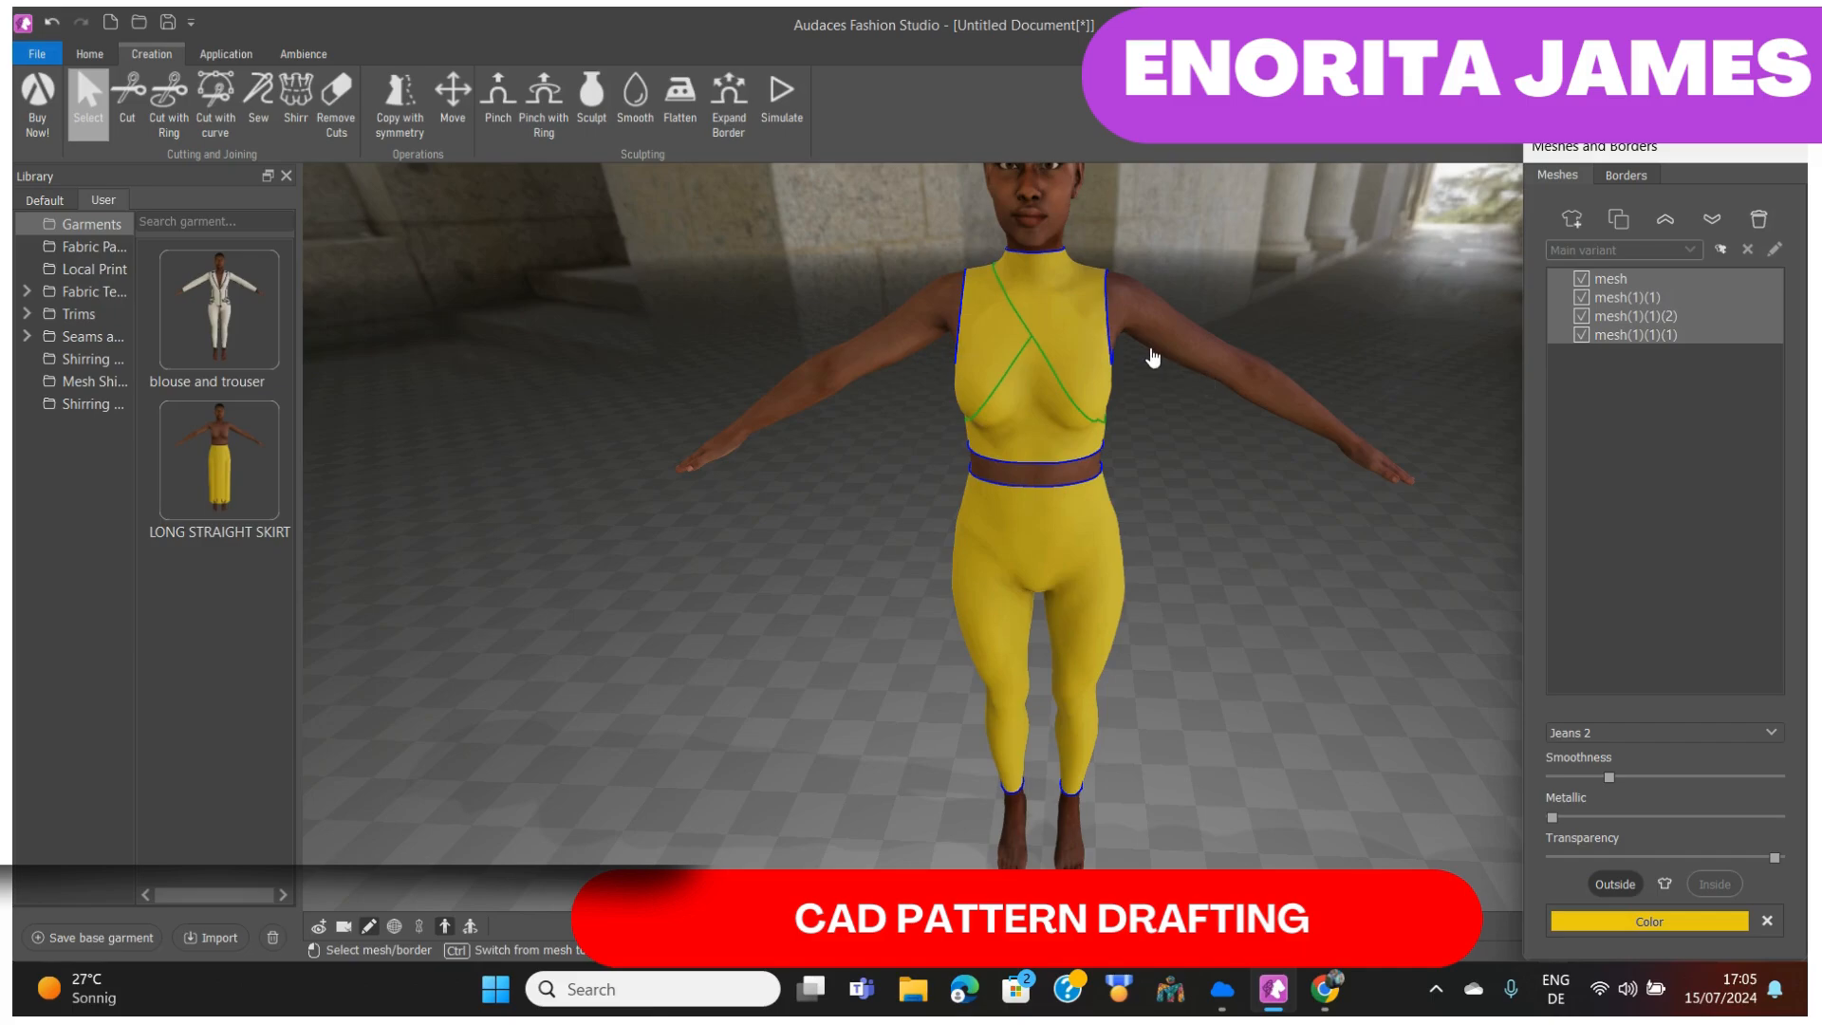
# - Smooth the jagged edges of both armholes with the Smooth tool at a higher strength
pyautogui.moveTo(1369, 420); pyautogui.dragTo(1065, 407, button='right')
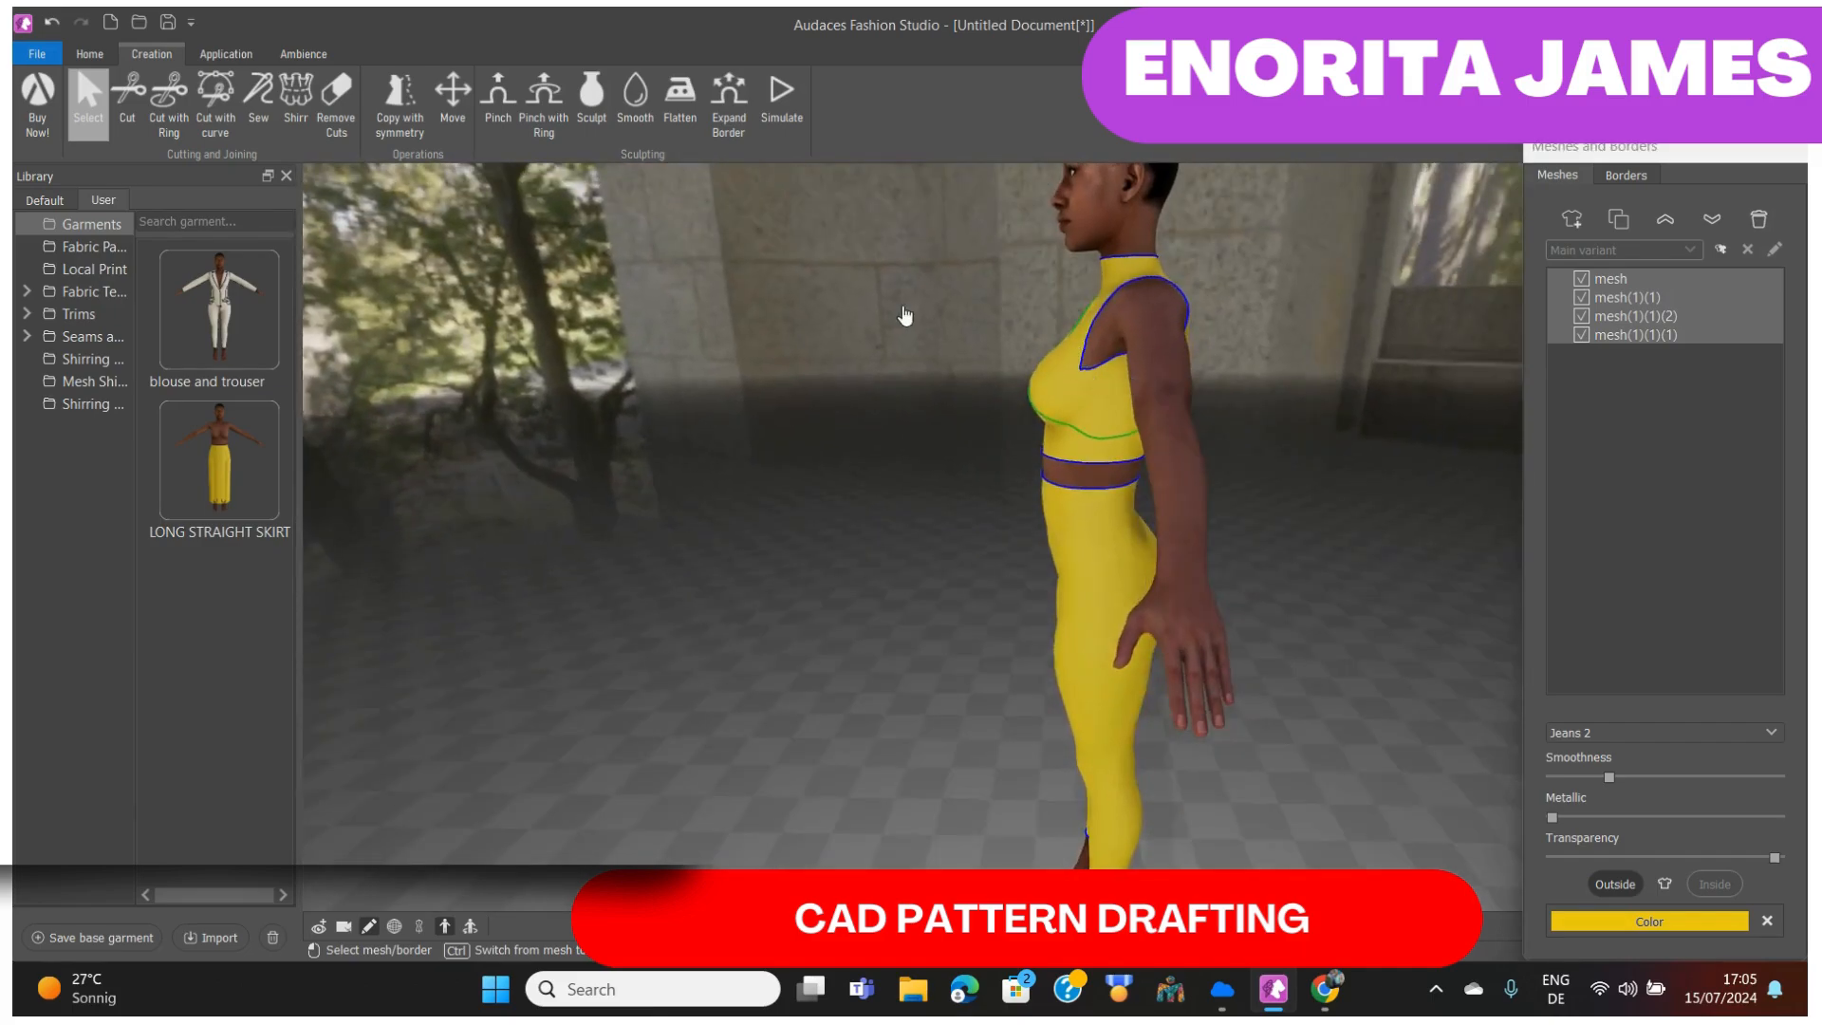
pyautogui.click(630, 110)
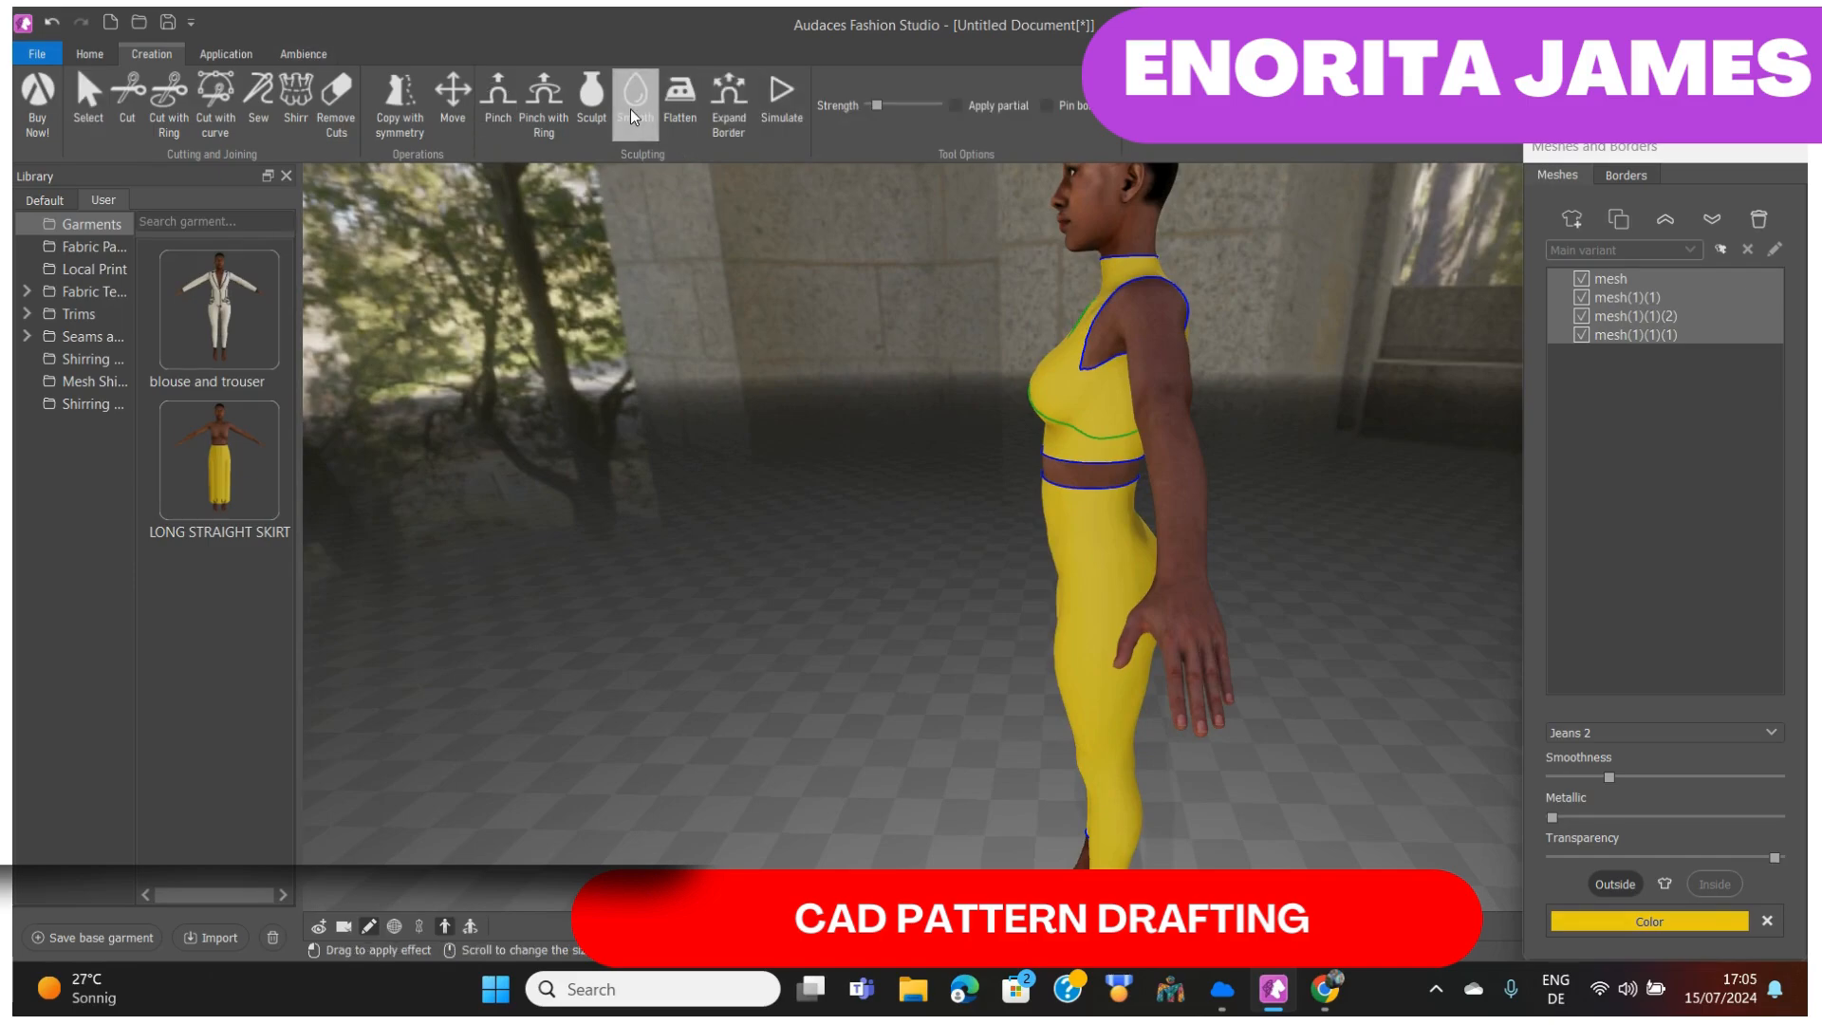
pyautogui.click(922, 105)
pyautogui.moveTo(1078, 335)
pyautogui.mouseDown()
pyautogui.moveTo(1089, 365)
pyautogui.moveTo(1089, 335)
pyautogui.moveTo(1066, 378)
pyautogui.moveTo(1092, 331)
pyautogui.mouseUp()
pyautogui.moveTo(1116, 359)
pyautogui.mouseDown()
pyautogui.moveTo(1108, 346)
pyautogui.moveTo(1118, 362)
pyautogui.mouseUp()
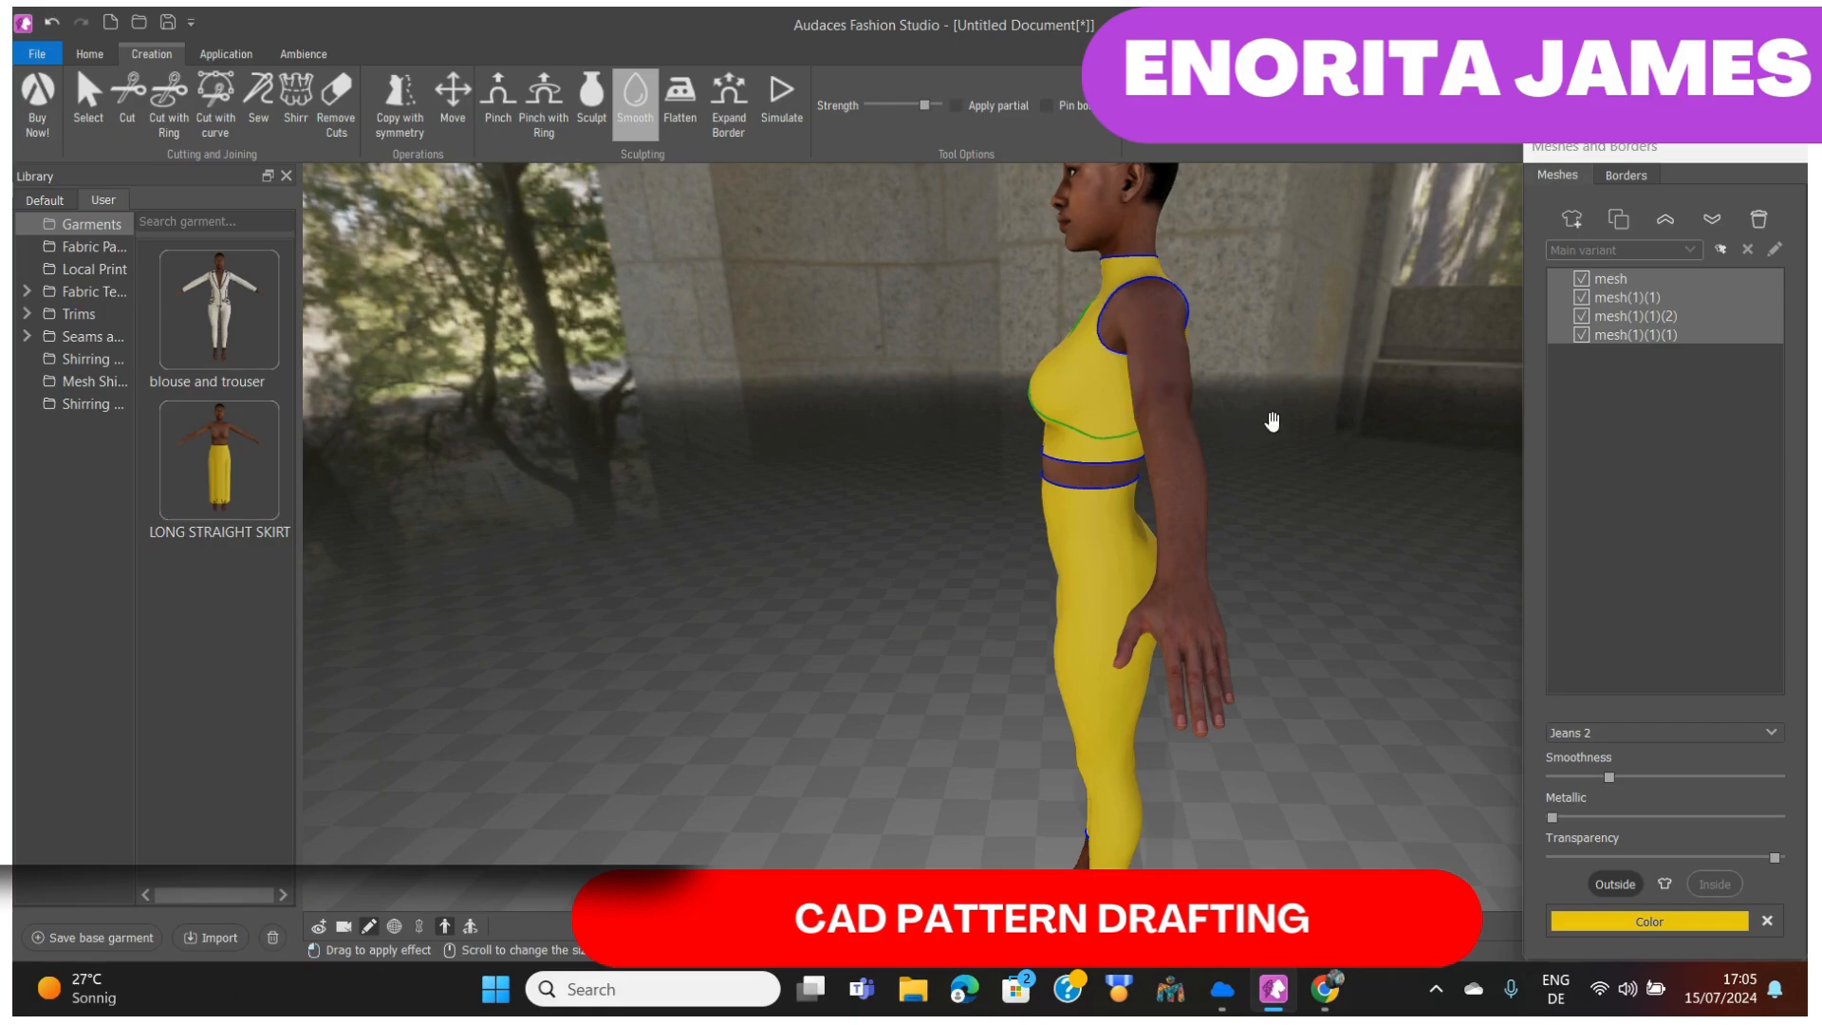
pyautogui.moveTo(1274, 422); pyautogui.dragTo(664, 389, button='right')
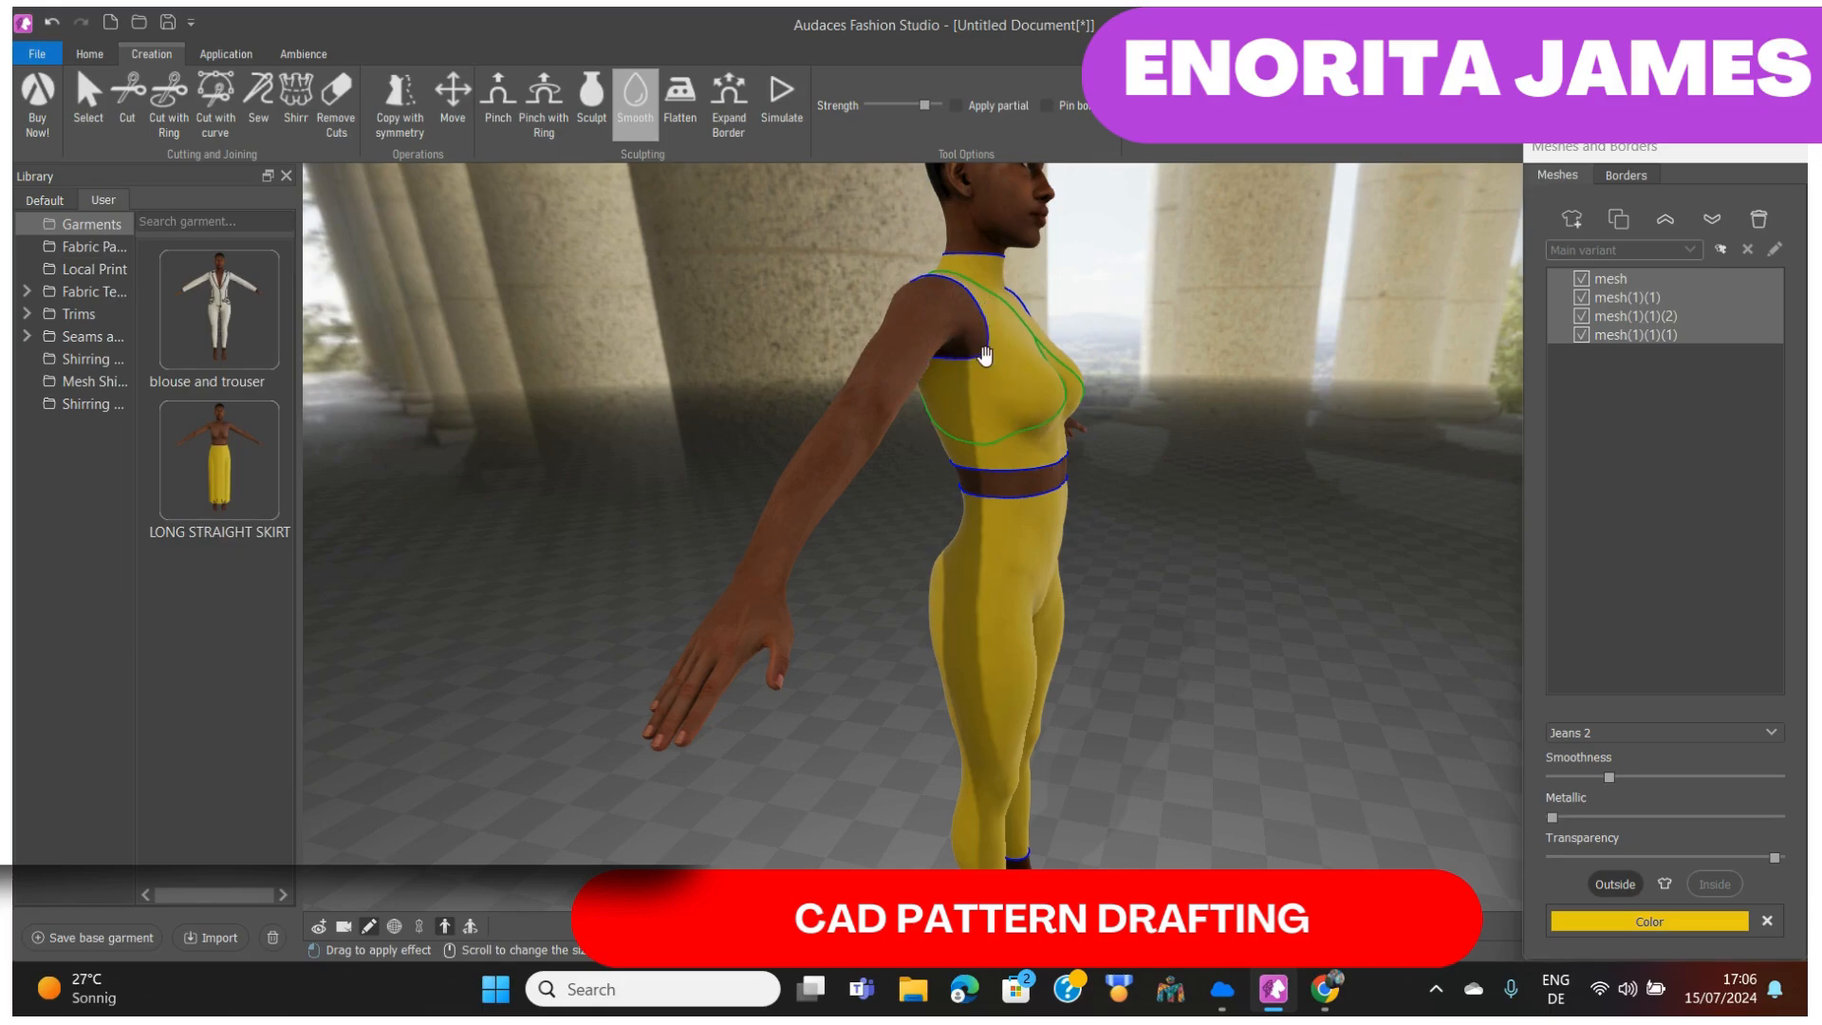
pyautogui.moveTo(984, 342)
pyautogui.mouseDown()
pyautogui.moveTo(1000, 372)
pyautogui.moveTo(951, 356)
pyautogui.mouseUp()
# - Remove the diagonal cut lines across the bust to rejoin the front of the top
pyautogui.moveTo(1366, 459); pyautogui.dragTo(1023, 532, button='right')
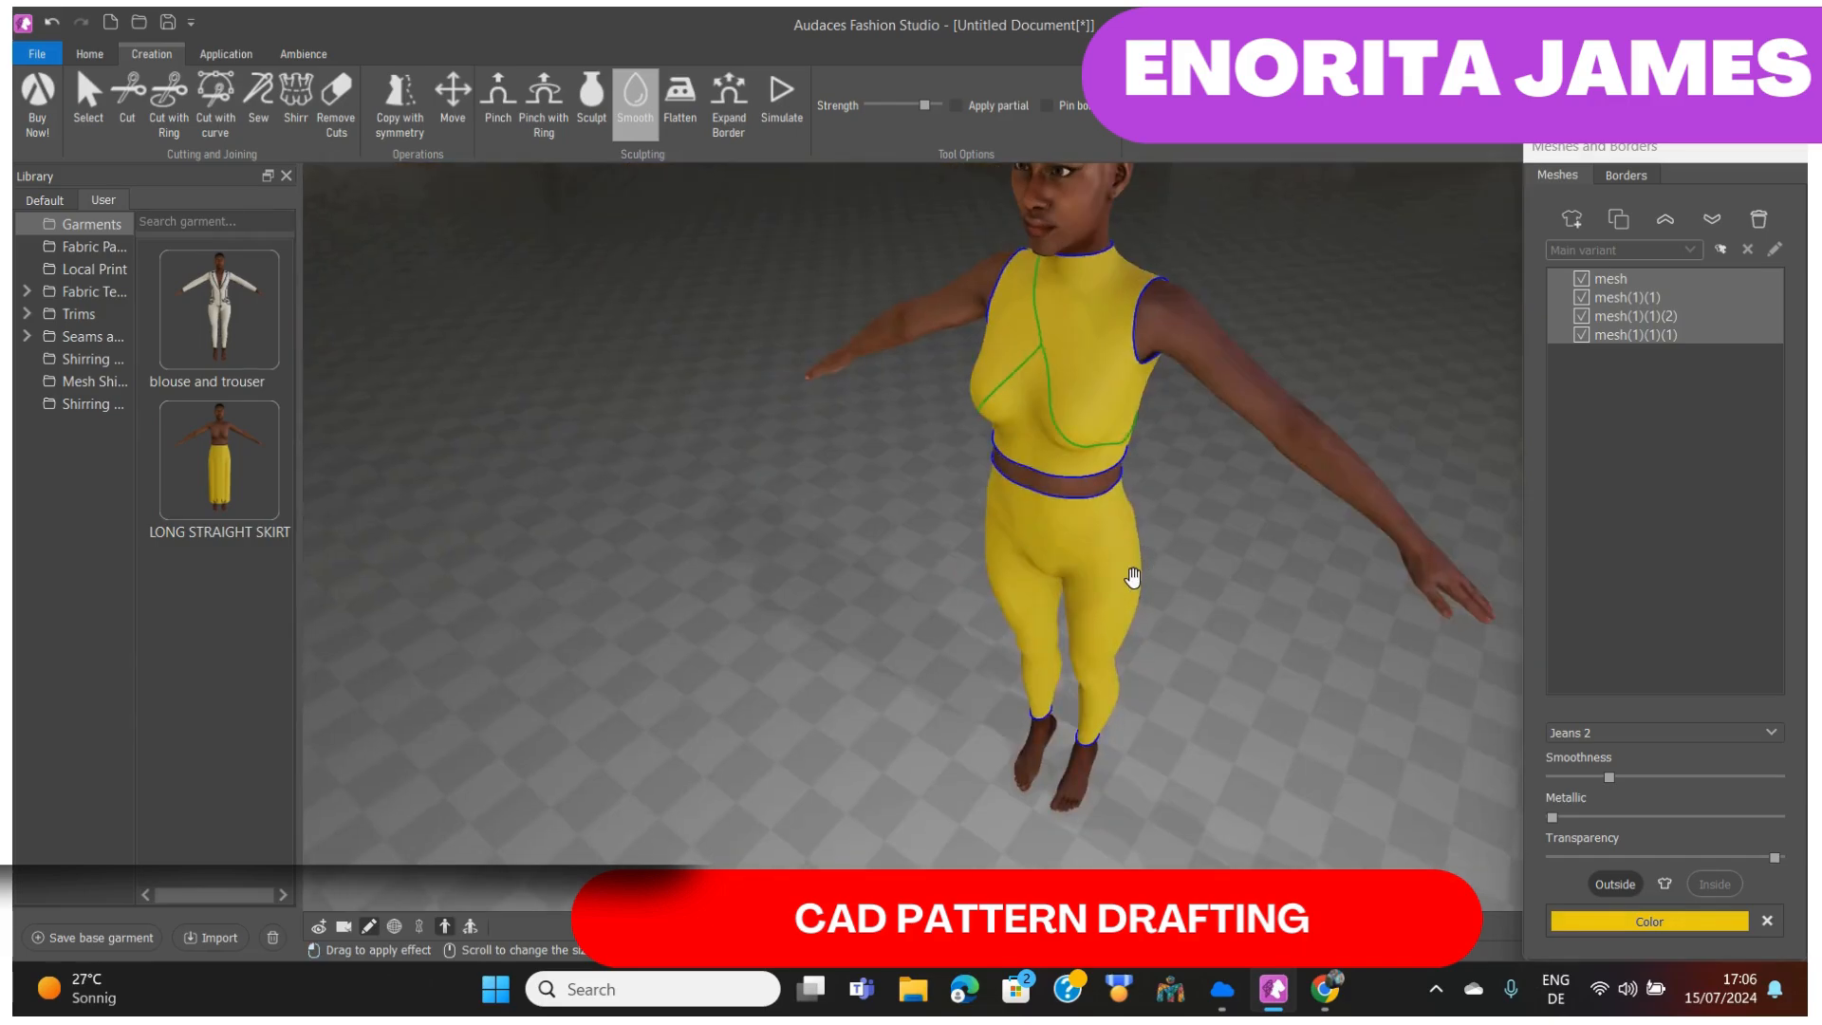
pyautogui.moveTo(1134, 578); pyautogui.dragTo(1236, 567, button='right')
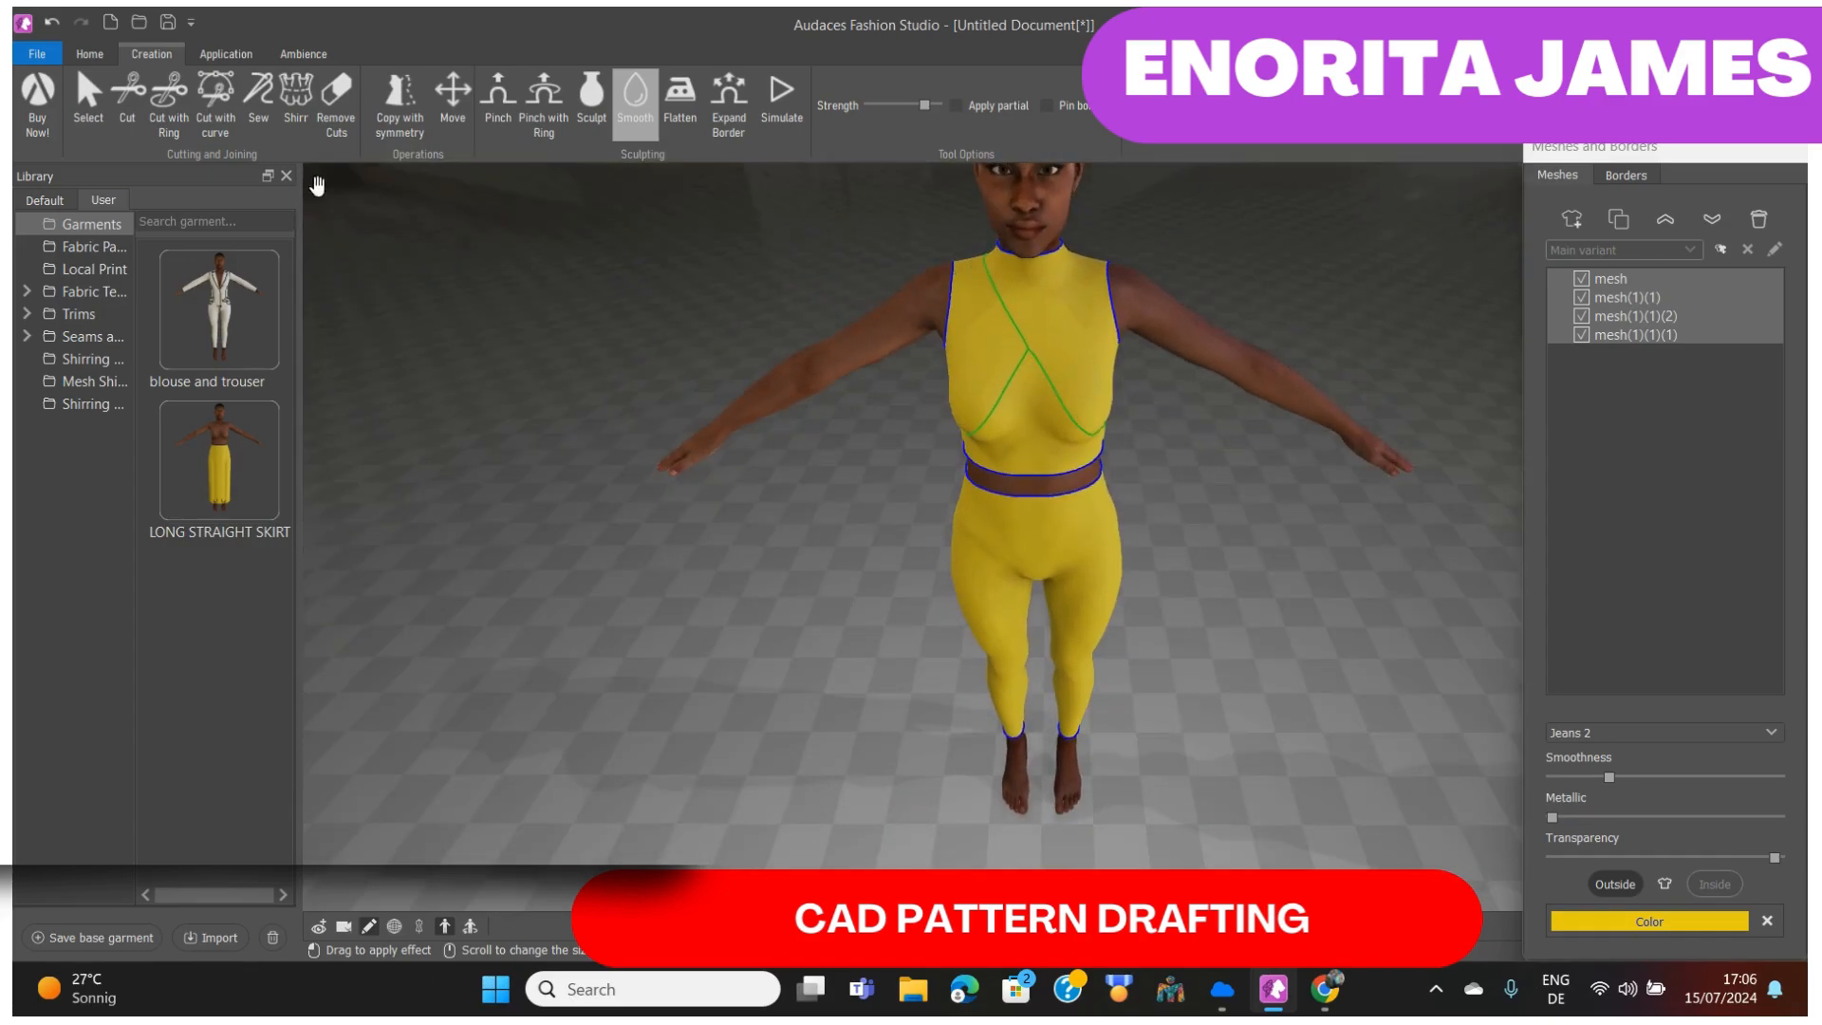
pyautogui.click(337, 123)
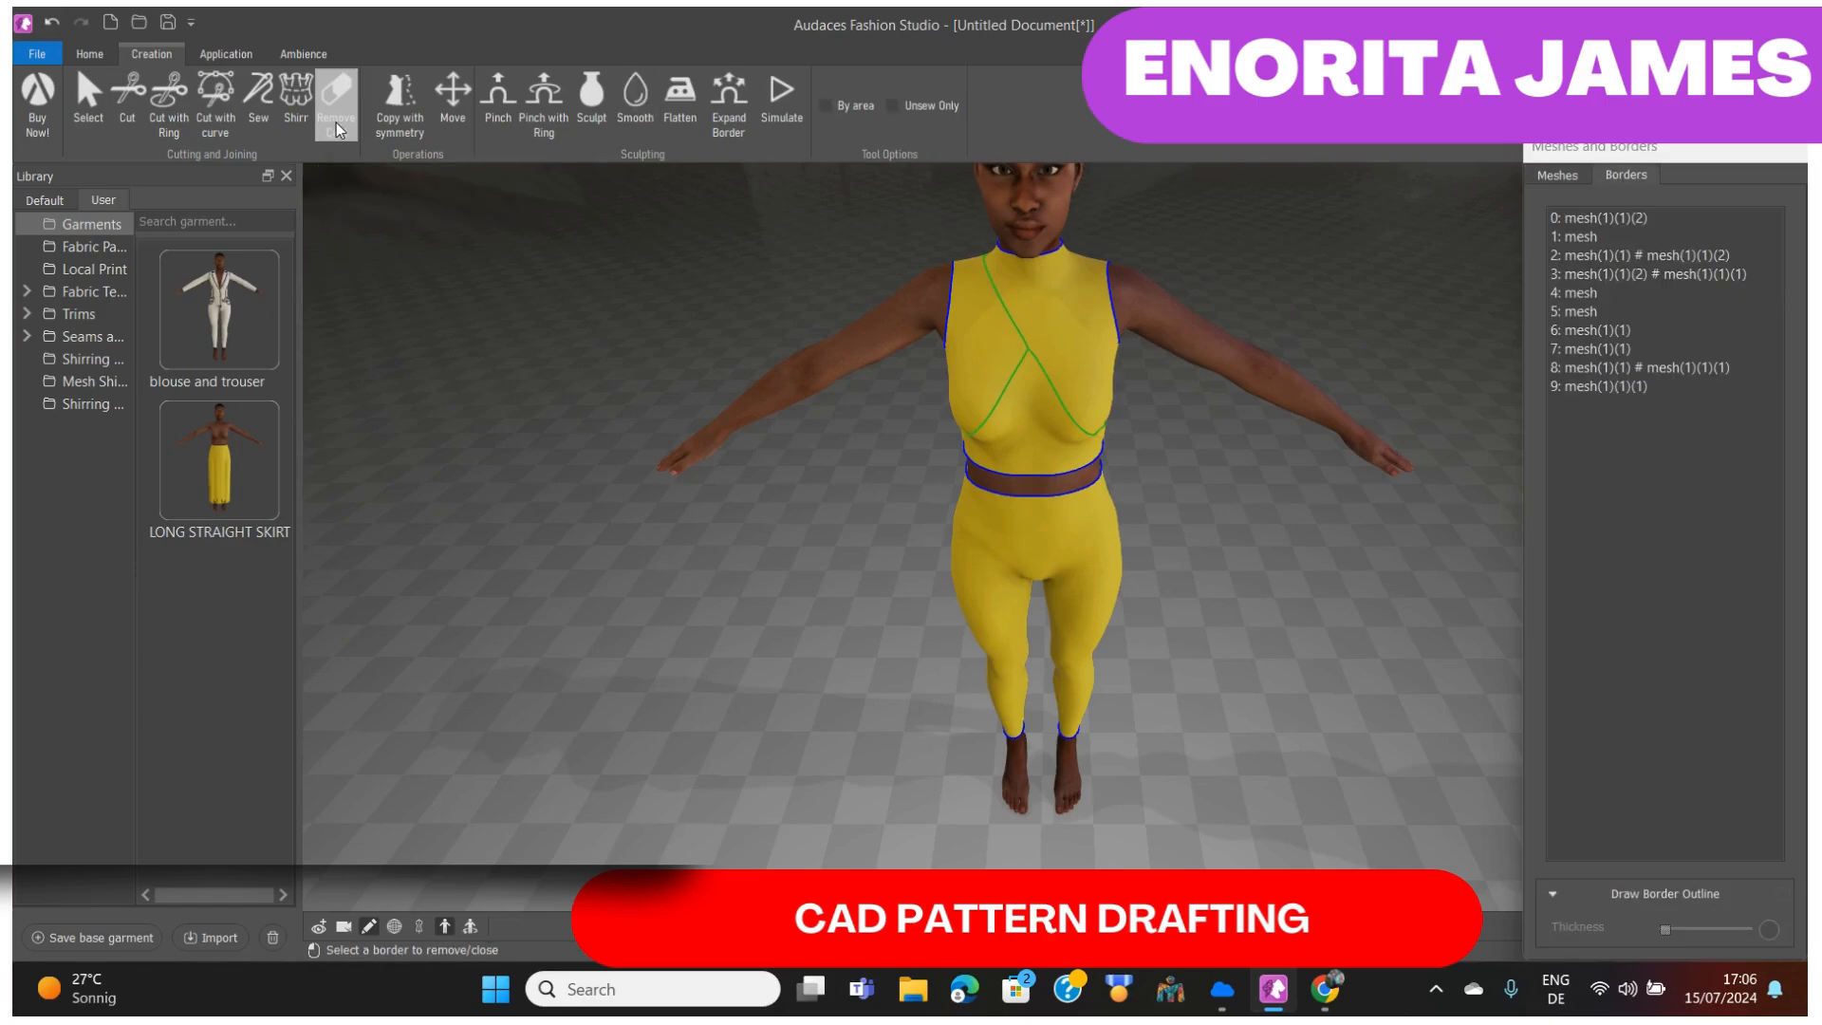
pyautogui.click(1025, 353)
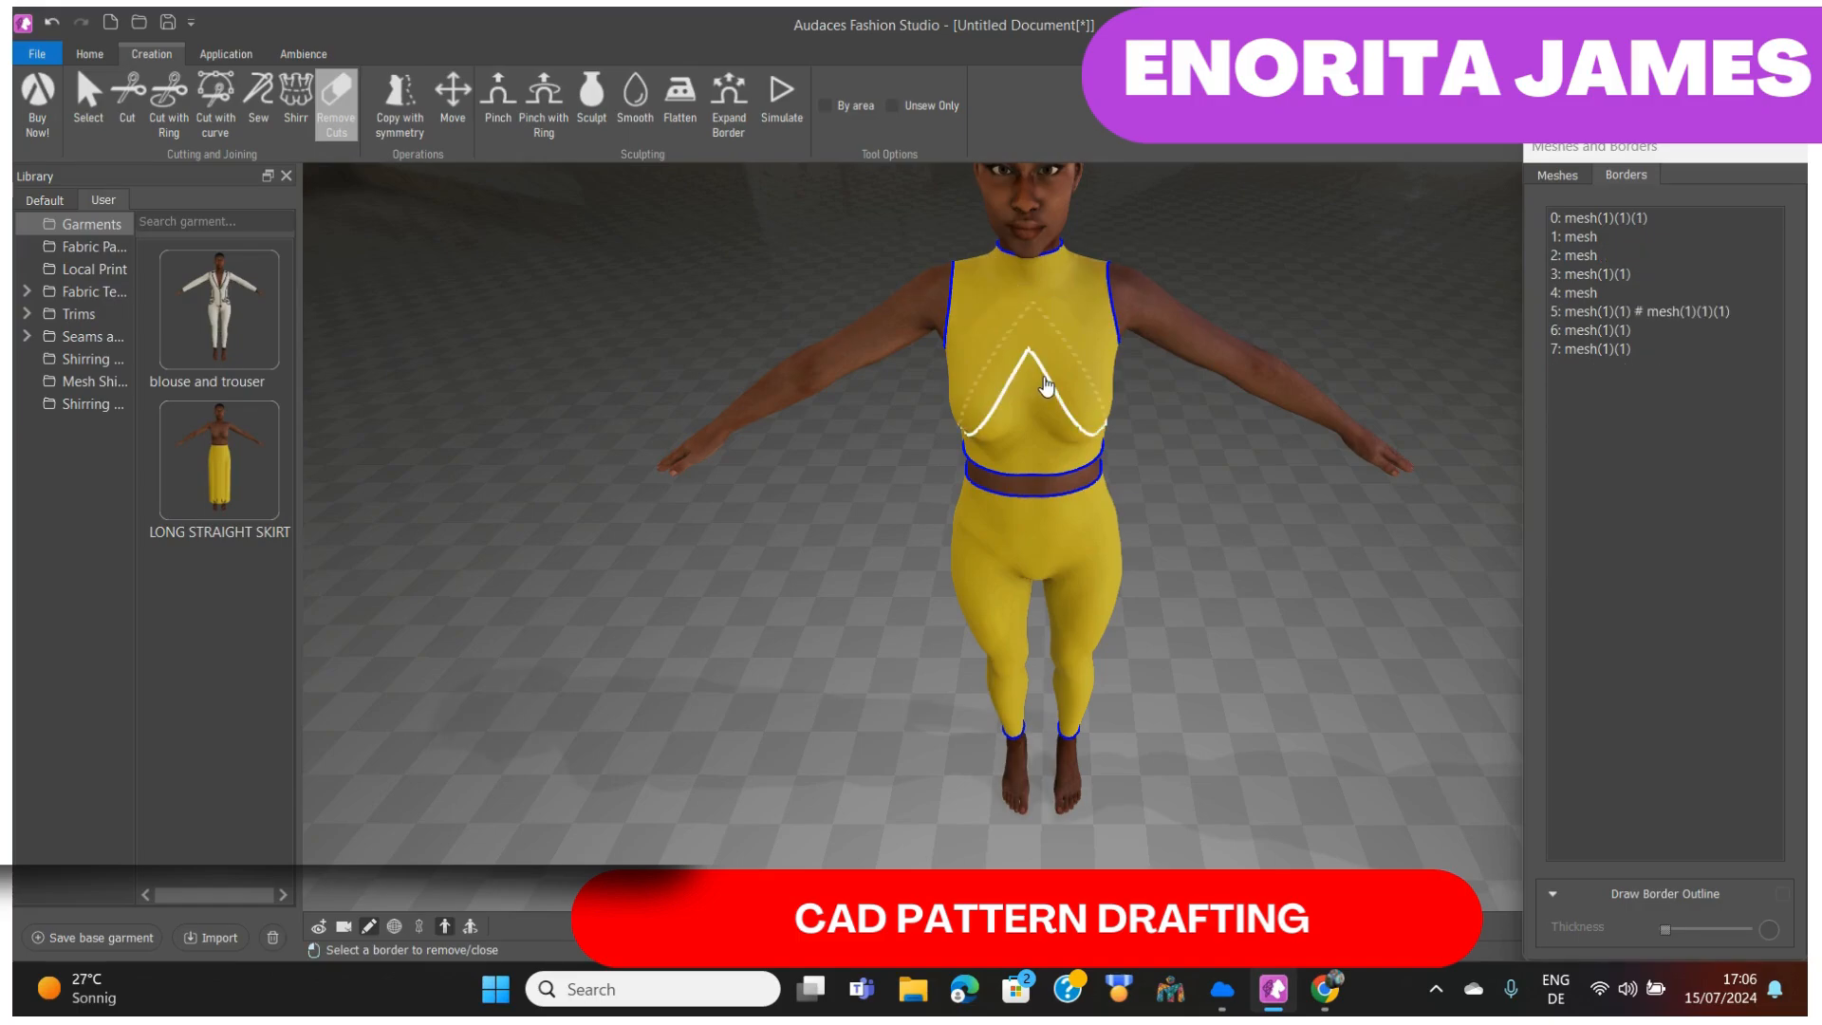
pyautogui.click(1045, 382)
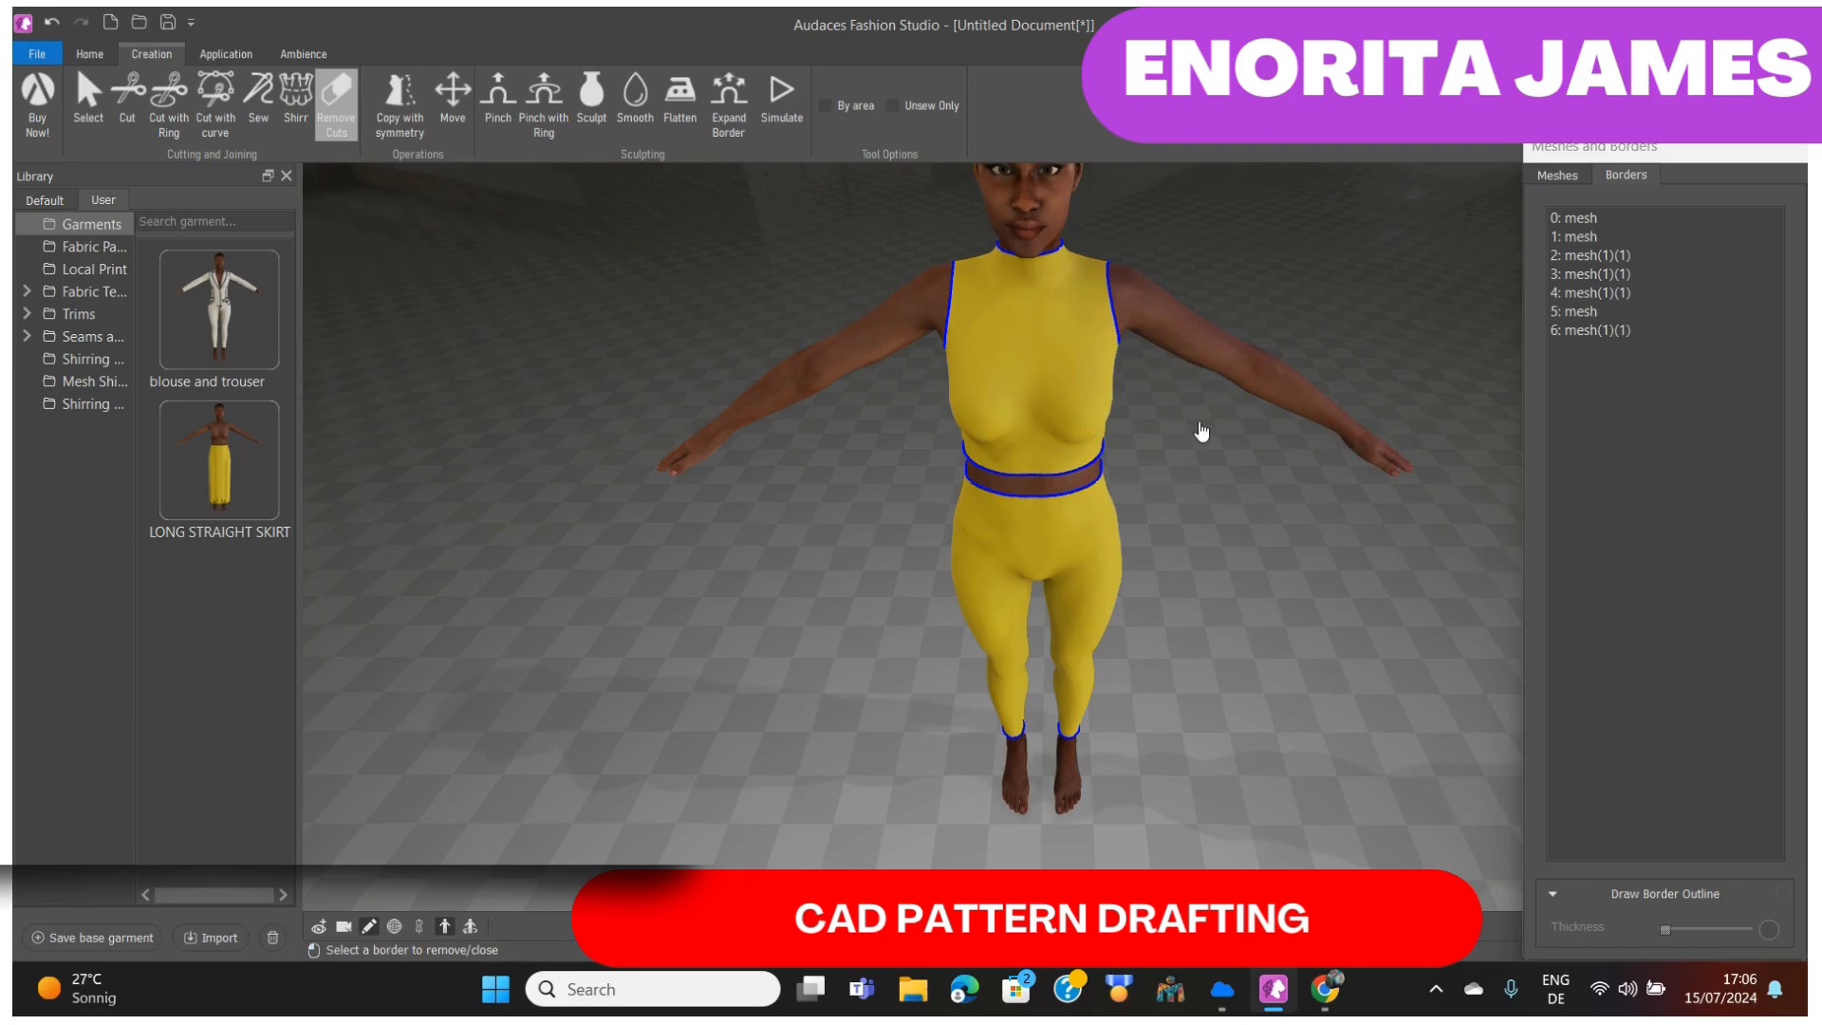
# - Turn symmetry back on for editing the sleeveless top
pyautogui.moveTo(1253, 423)
pyautogui.mouseDown(button='right')
pyautogui.moveTo(951, 473)
pyautogui.moveTo(683, 402)
pyautogui.moveTo(642, 357)
pyautogui.moveTo(854, 554)
pyautogui.moveTo(1162, 510)
pyautogui.moveTo(1167, 326)
pyautogui.moveTo(1285, 427)
pyautogui.moveTo(1275, 440)
pyautogui.mouseUp(button='right')
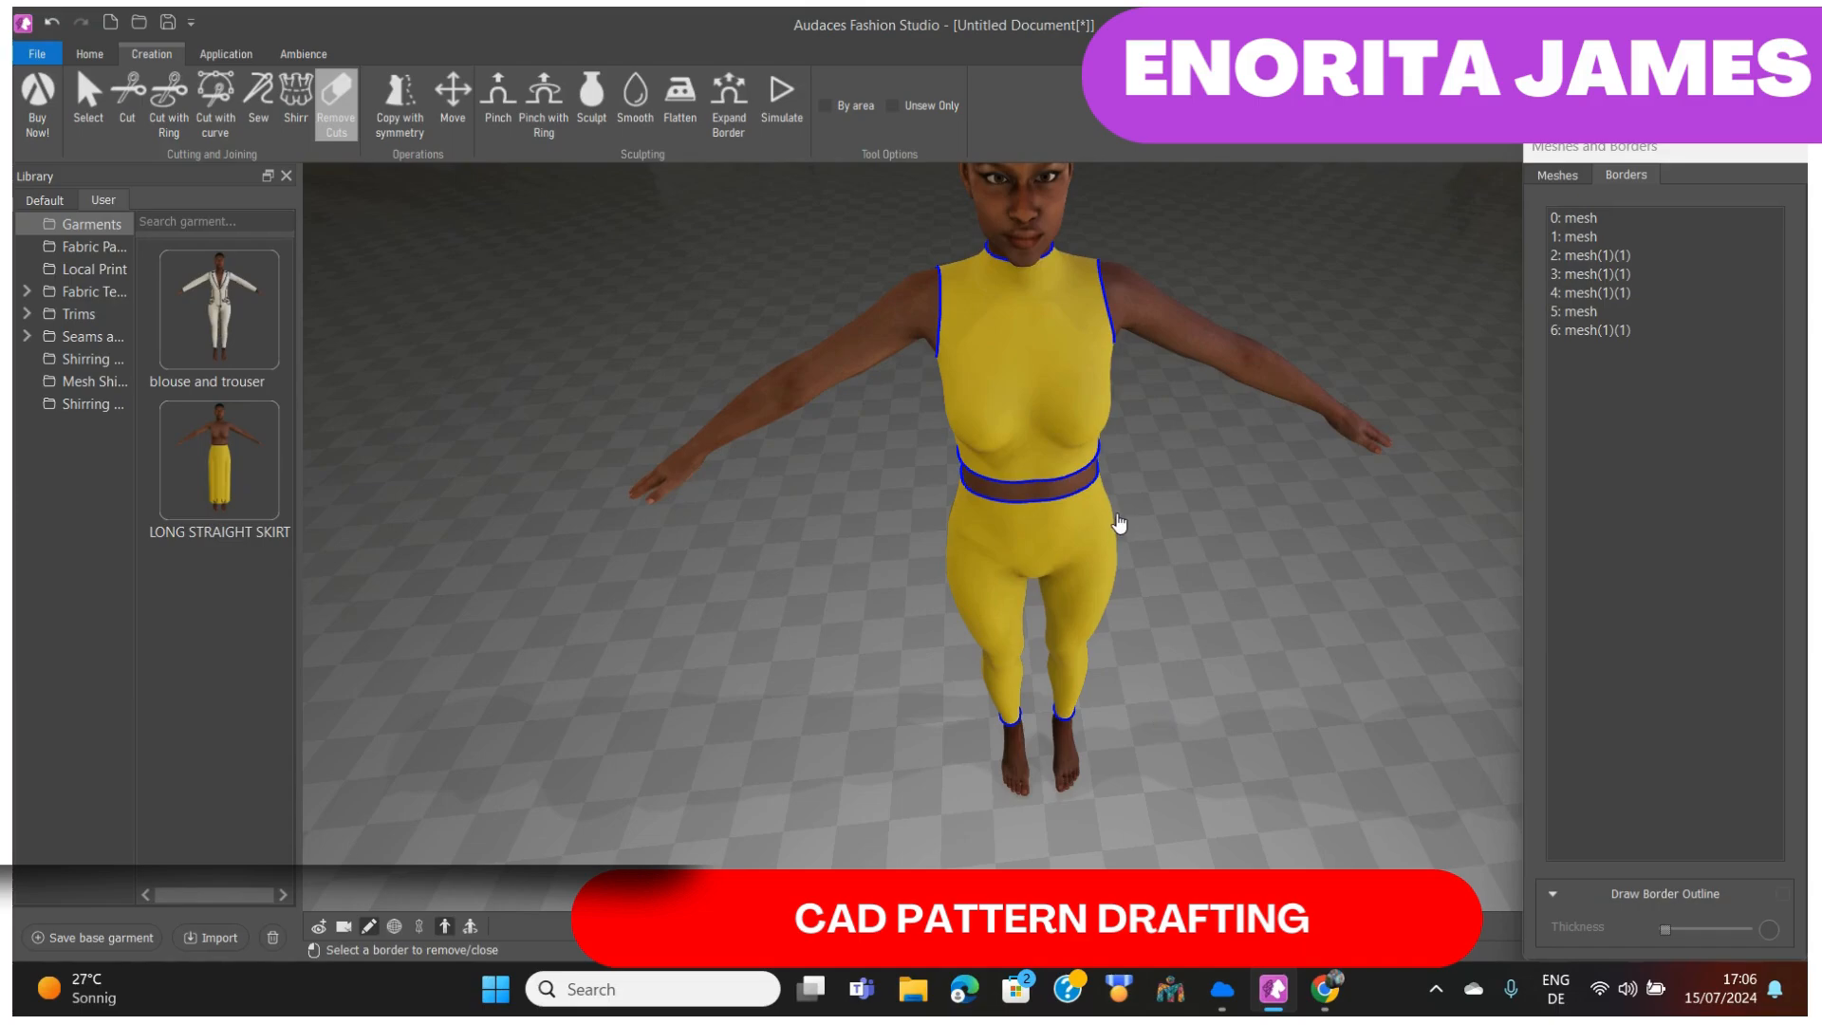
pyautogui.scroll(2, 1120, 523)
pyautogui.scroll(-2, 1120, 523)
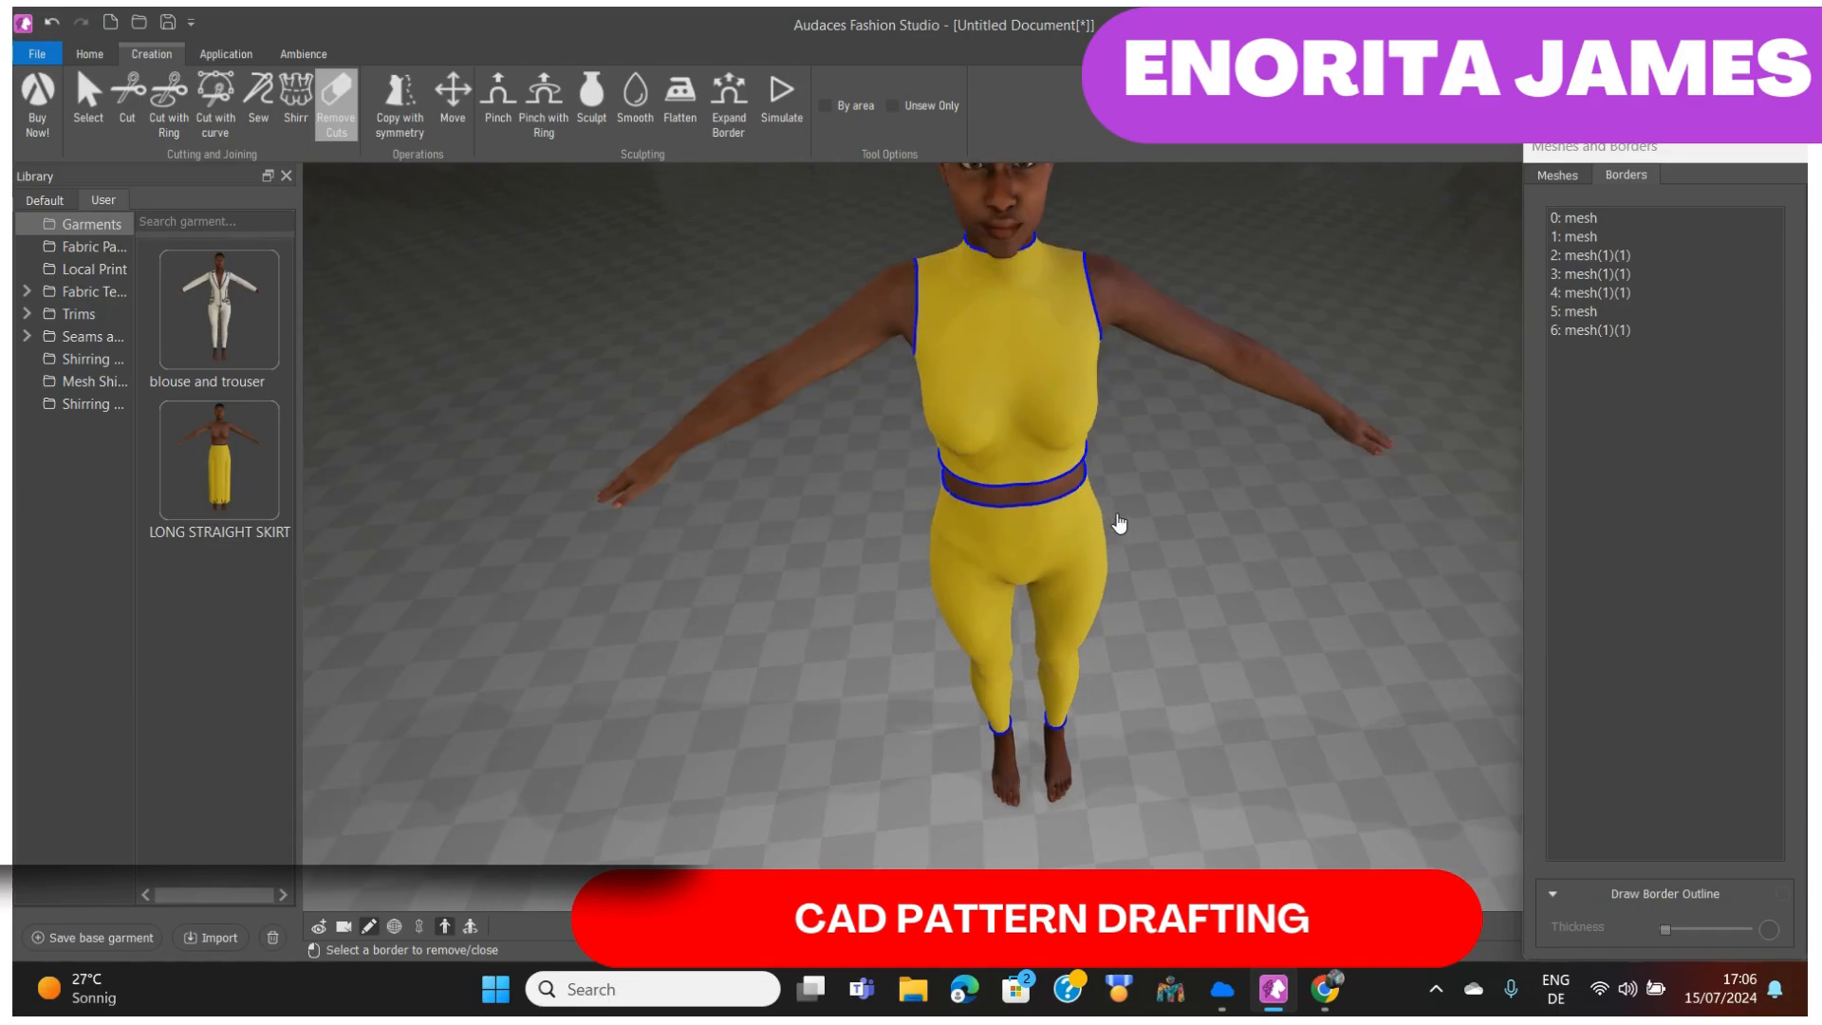
pyautogui.scroll(1, 1120, 522)
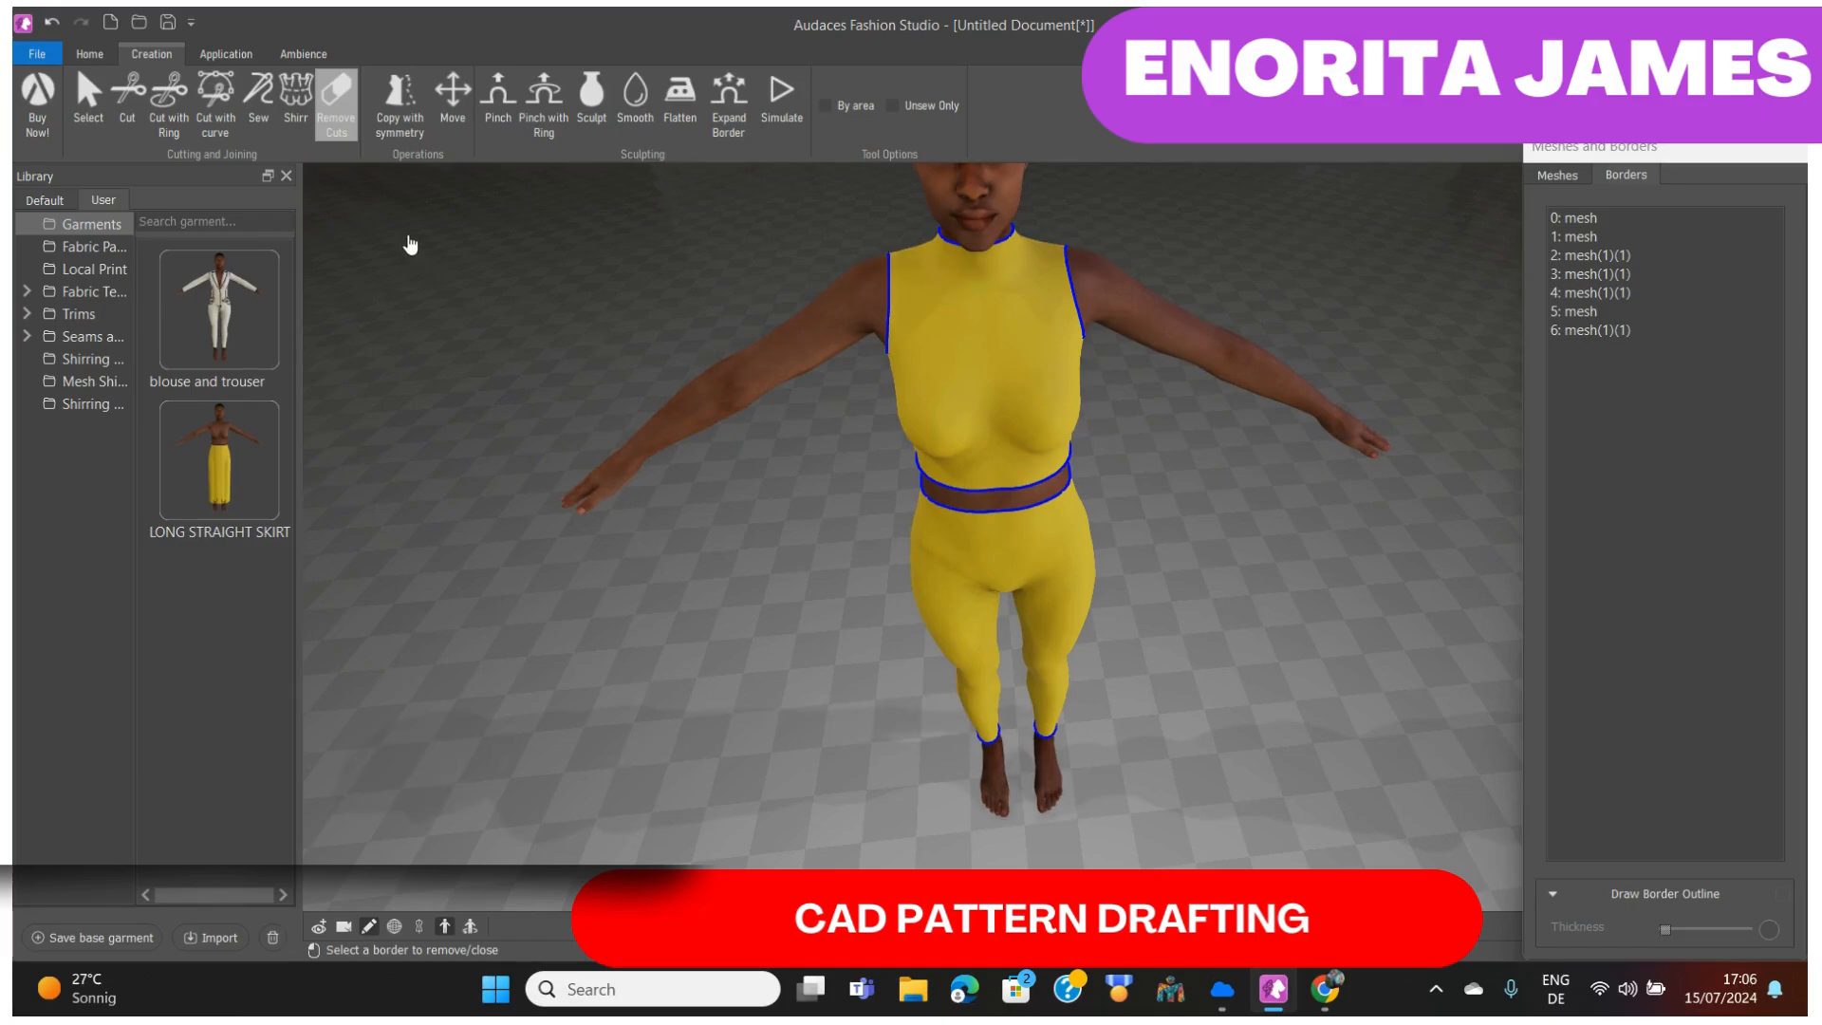
pyautogui.click(418, 934)
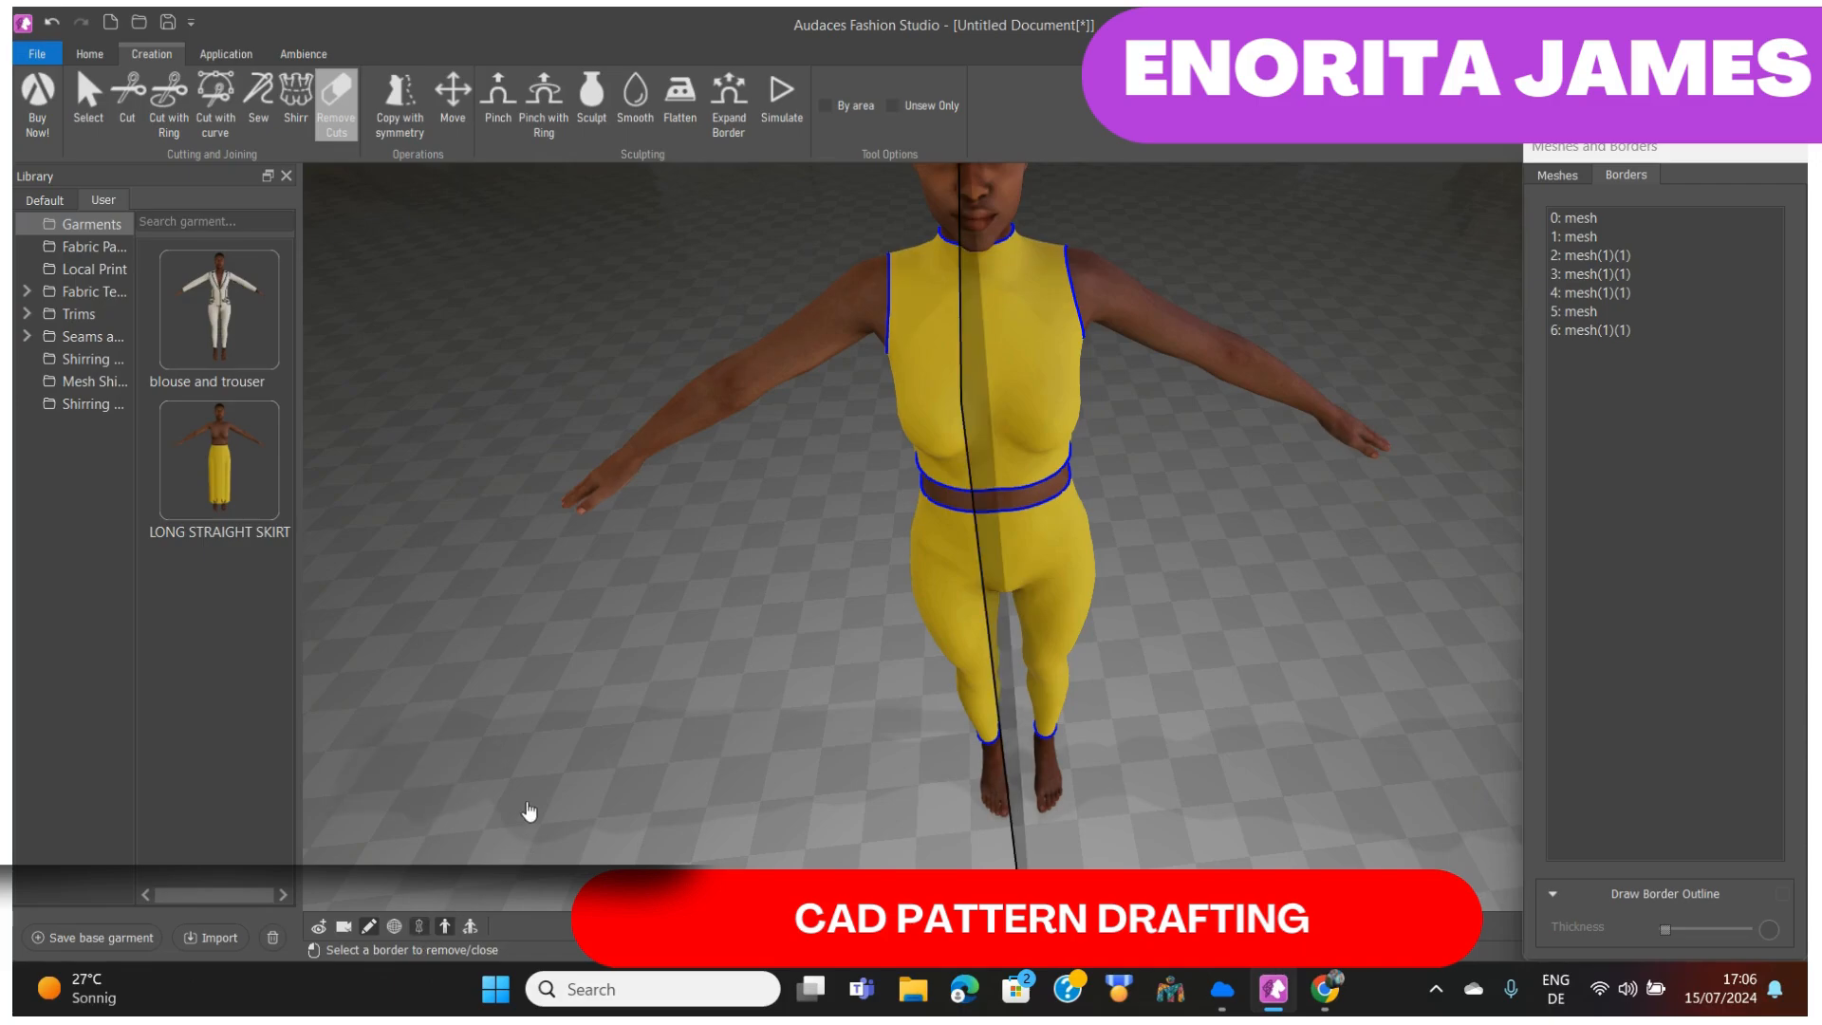
# - Cut the sleeveless top with an enlarged, mirrored ring running diagonally from shoulder to opposite waist, so the cuts cross at the chest
pyautogui.moveTo(531, 807)
pyautogui.mouseDown(button='middle')
pyautogui.moveTo(671, 802)
pyautogui.moveTo(466, 794)
pyautogui.moveTo(520, 798)
pyautogui.mouseUp(button='middle')
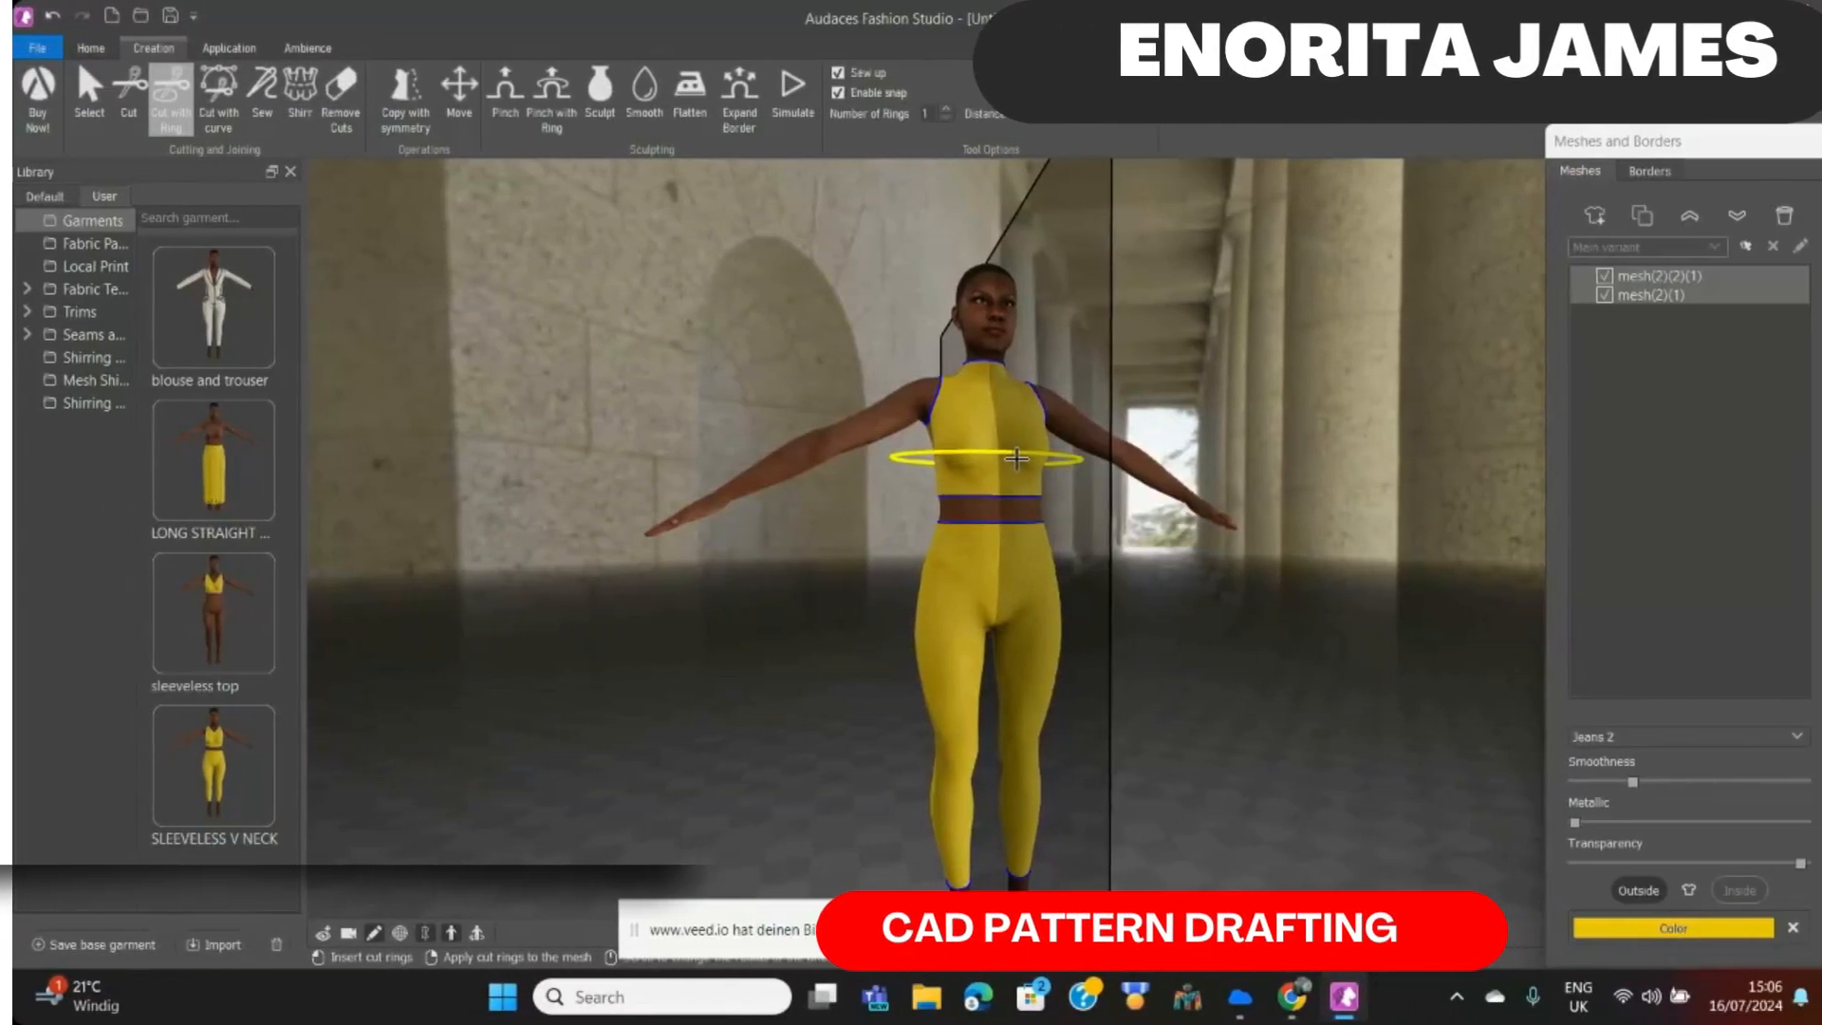
pyautogui.scroll(2, 1017, 460)
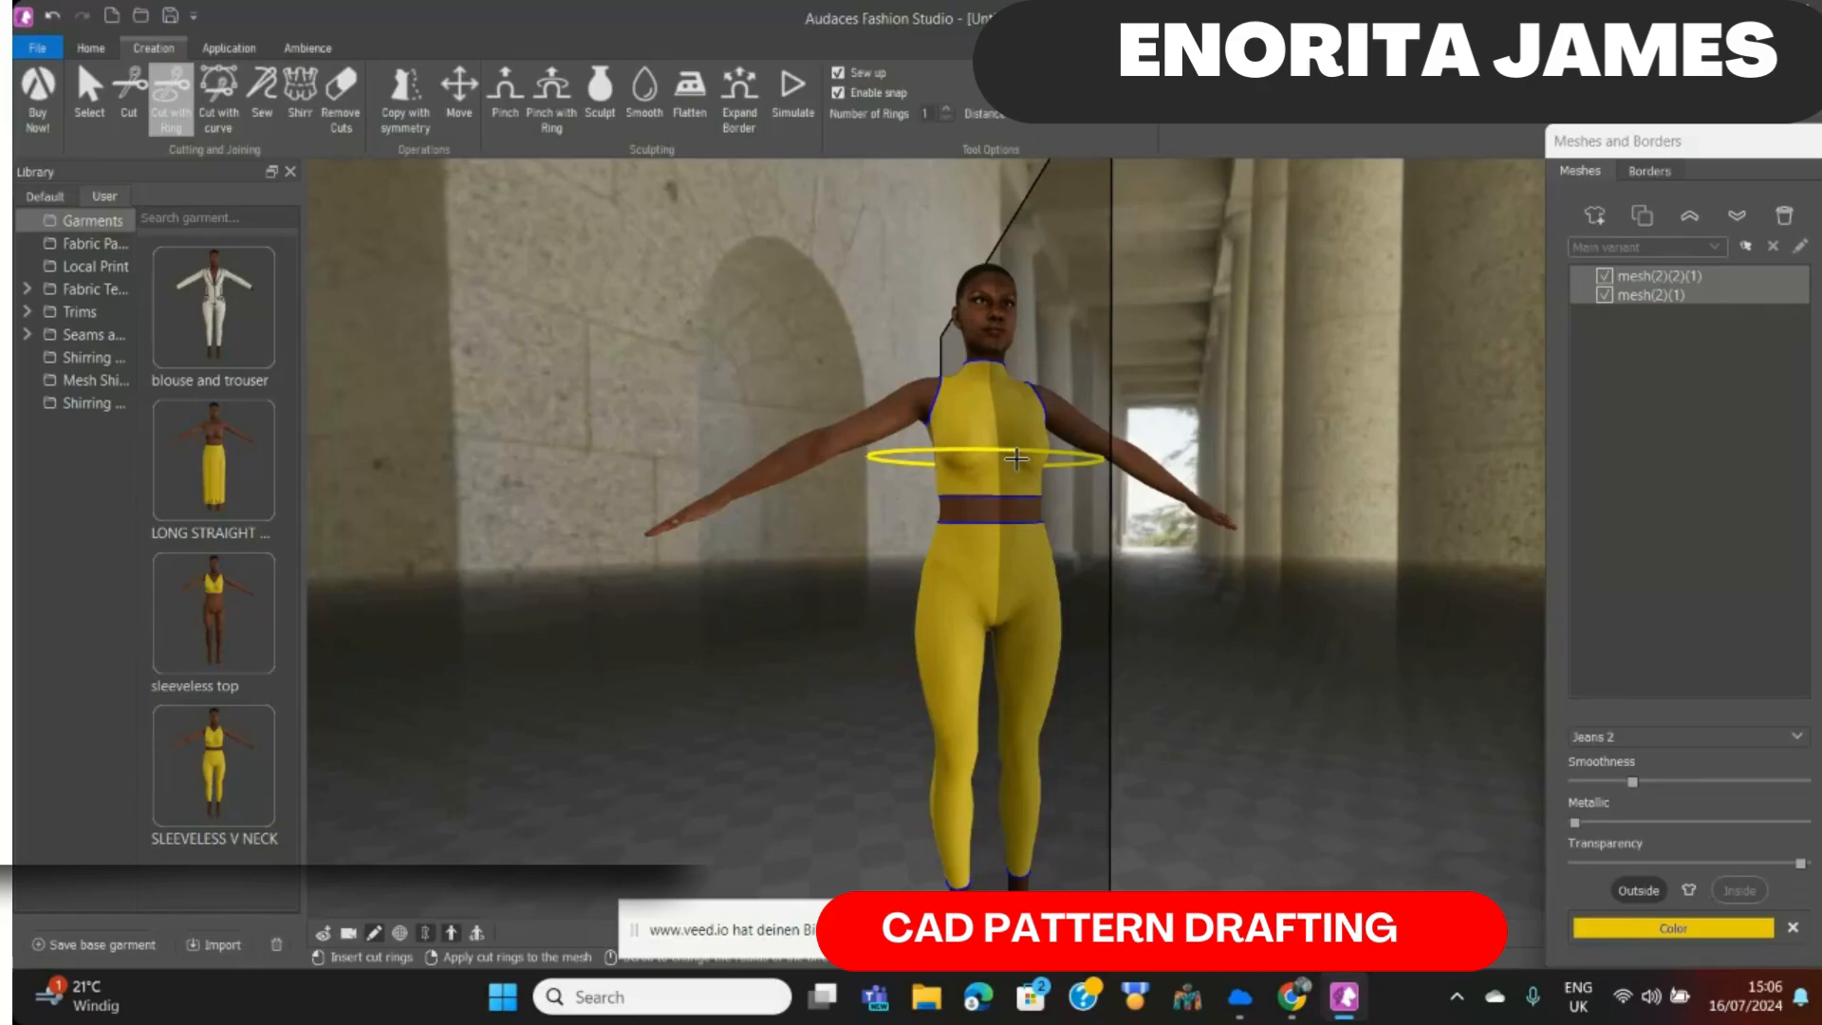
pyautogui.click(1016, 459)
pyautogui.moveTo(869, 454); pyautogui.dragTo(926, 335)
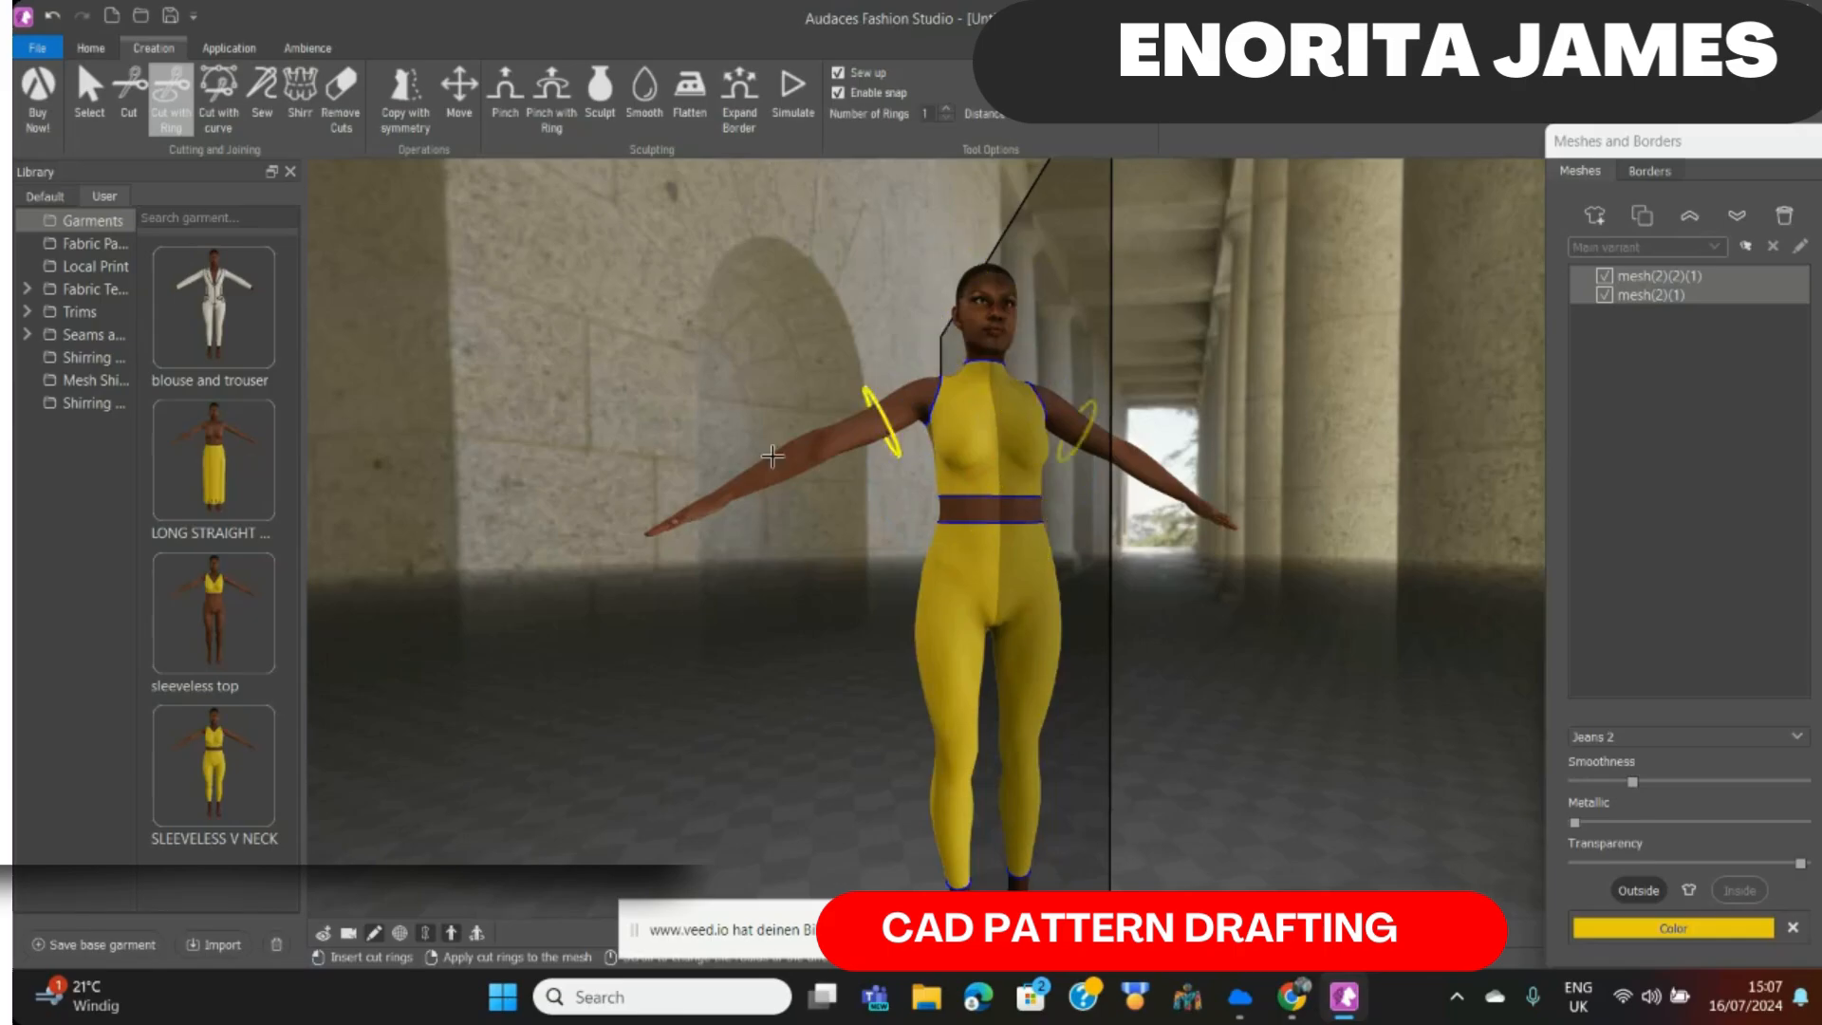
pyautogui.rightClick(950, 439)
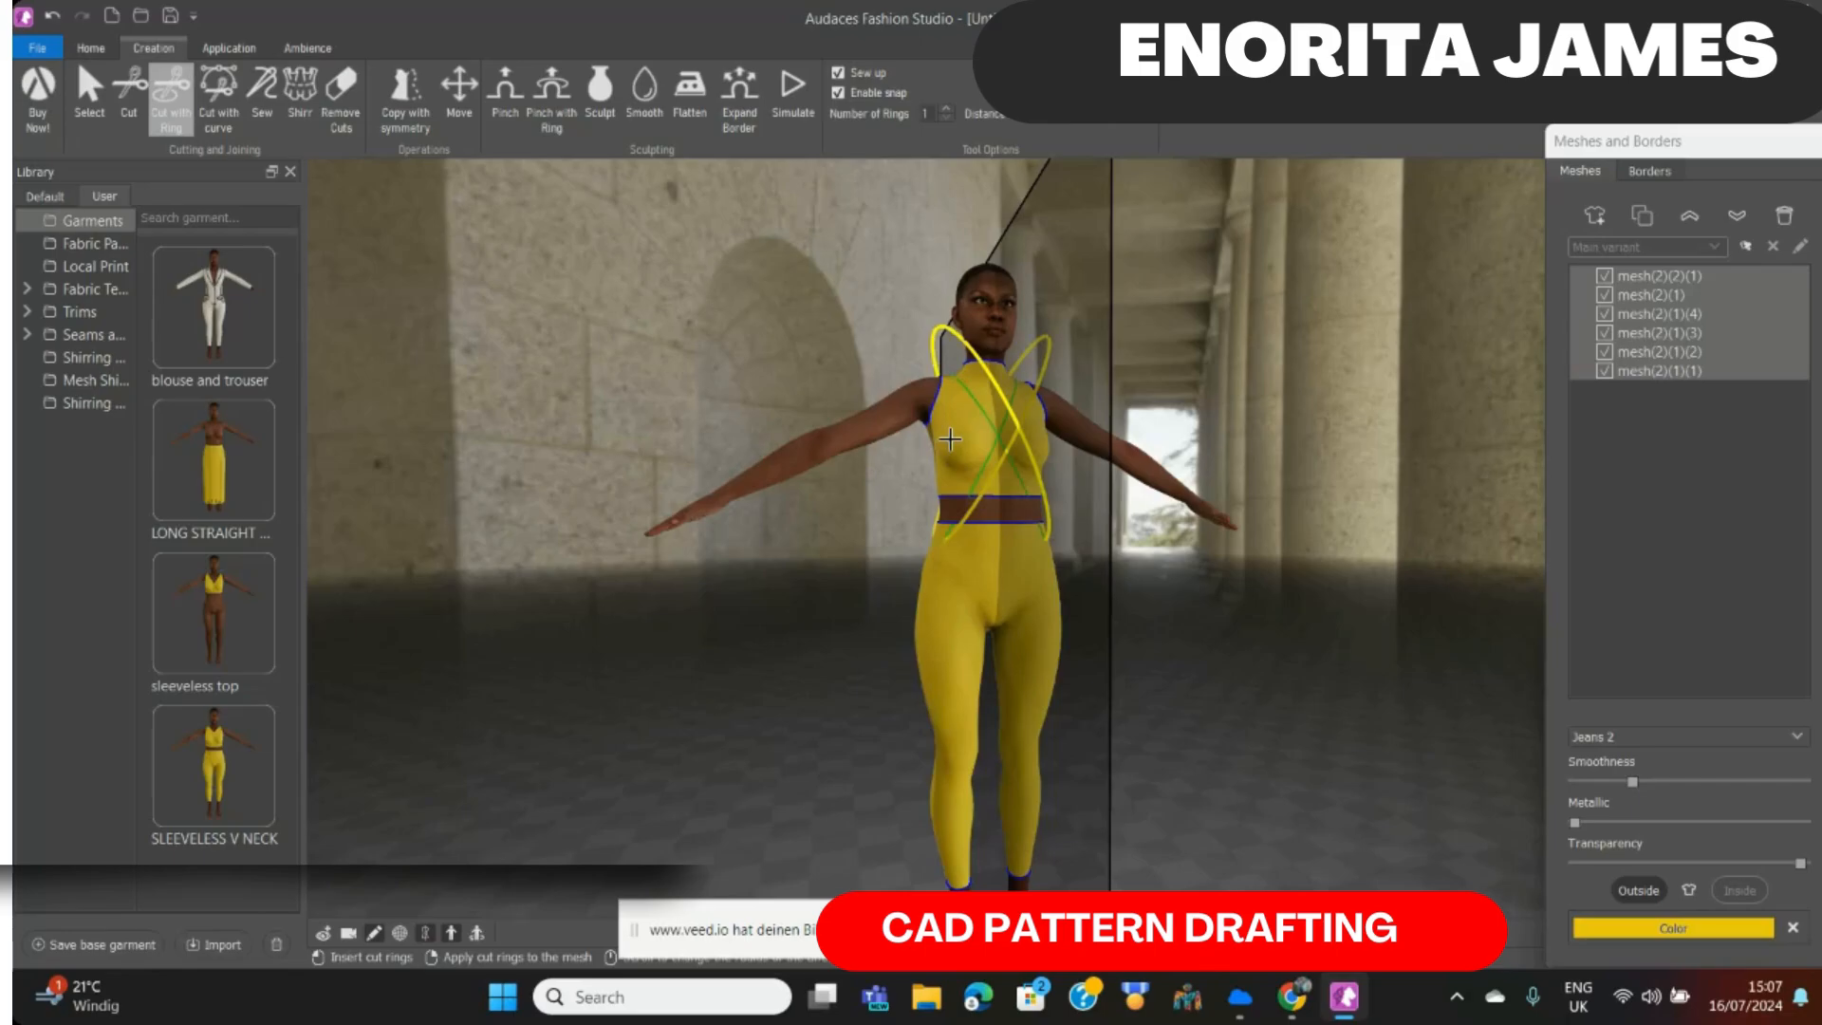
pyautogui.press('Escape')
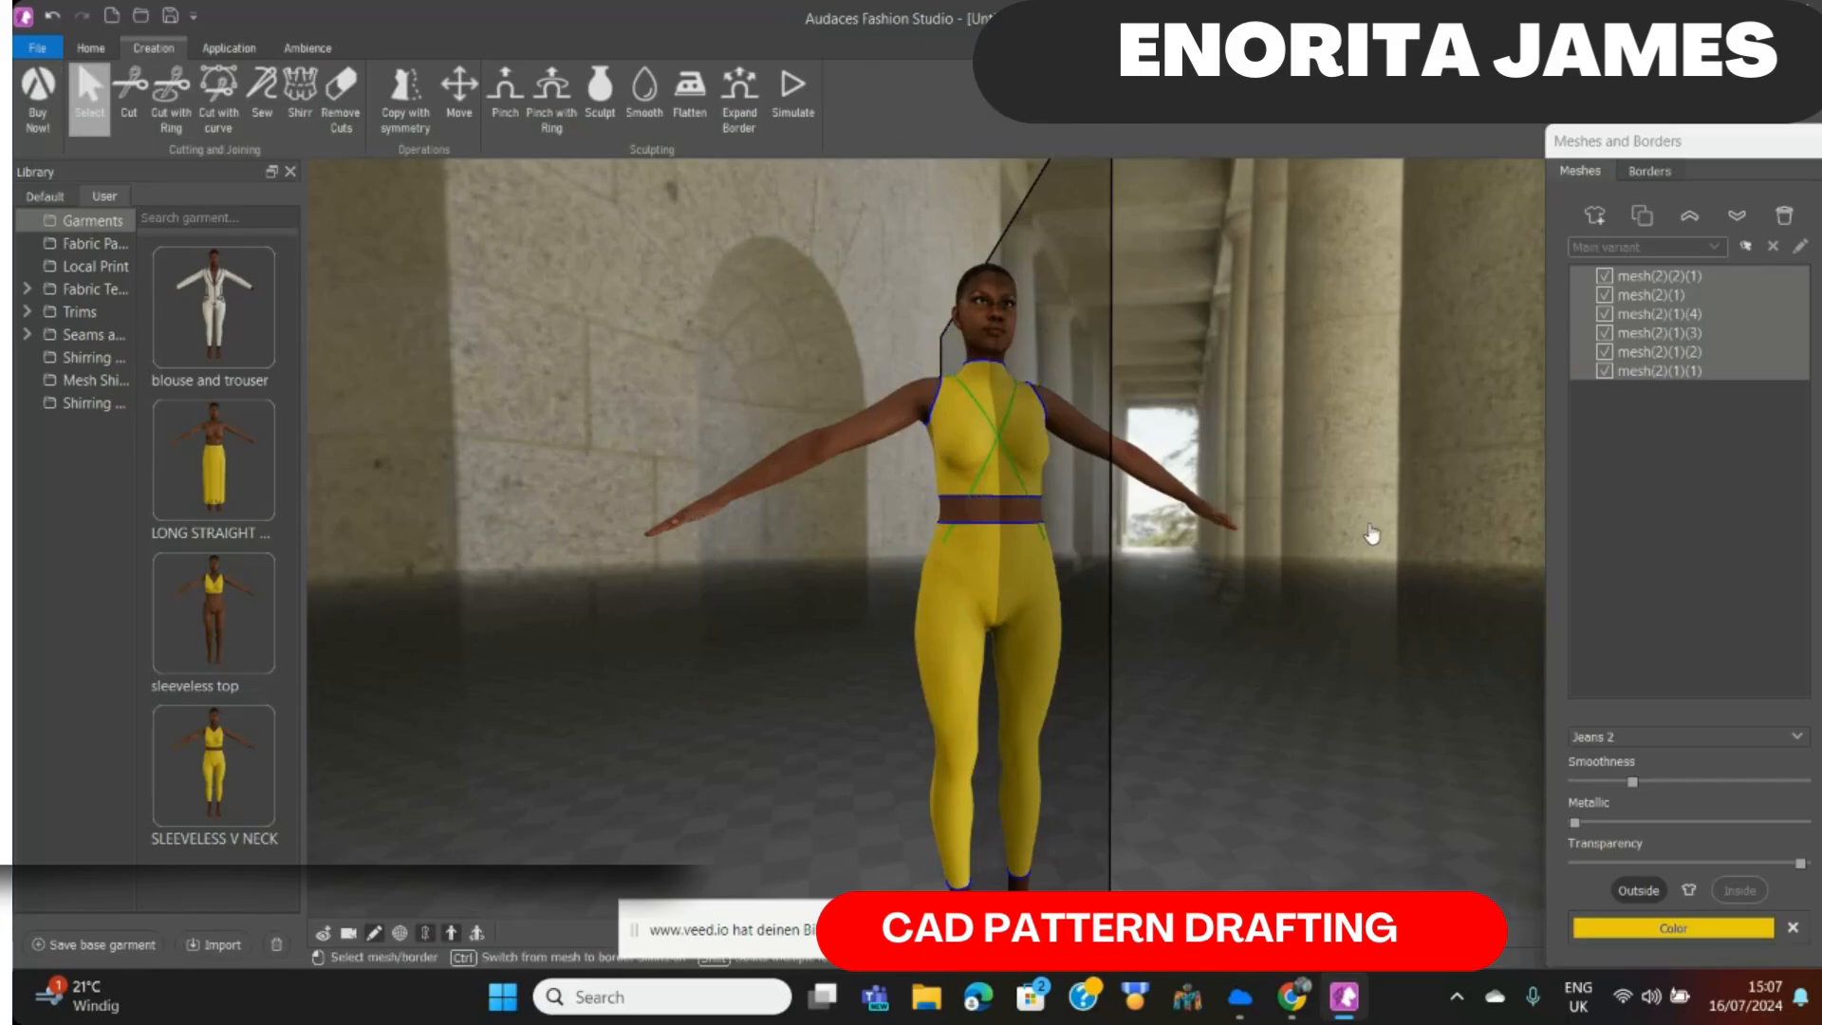
# - Turn symmetry off and remove the two diagonal cut lines below the crossing on the top's front, keeping the V above
pyautogui.moveTo(1371, 533)
pyautogui.mouseDown()
pyautogui.moveTo(1277, 610)
pyautogui.moveTo(895, 614)
pyautogui.moveTo(617, 521)
pyautogui.moveTo(683, 570)
pyautogui.moveTo(826, 622)
pyautogui.moveTo(1131, 610)
pyautogui.moveTo(1363, 496)
pyautogui.moveTo(1366, 537)
pyautogui.mouseUp()
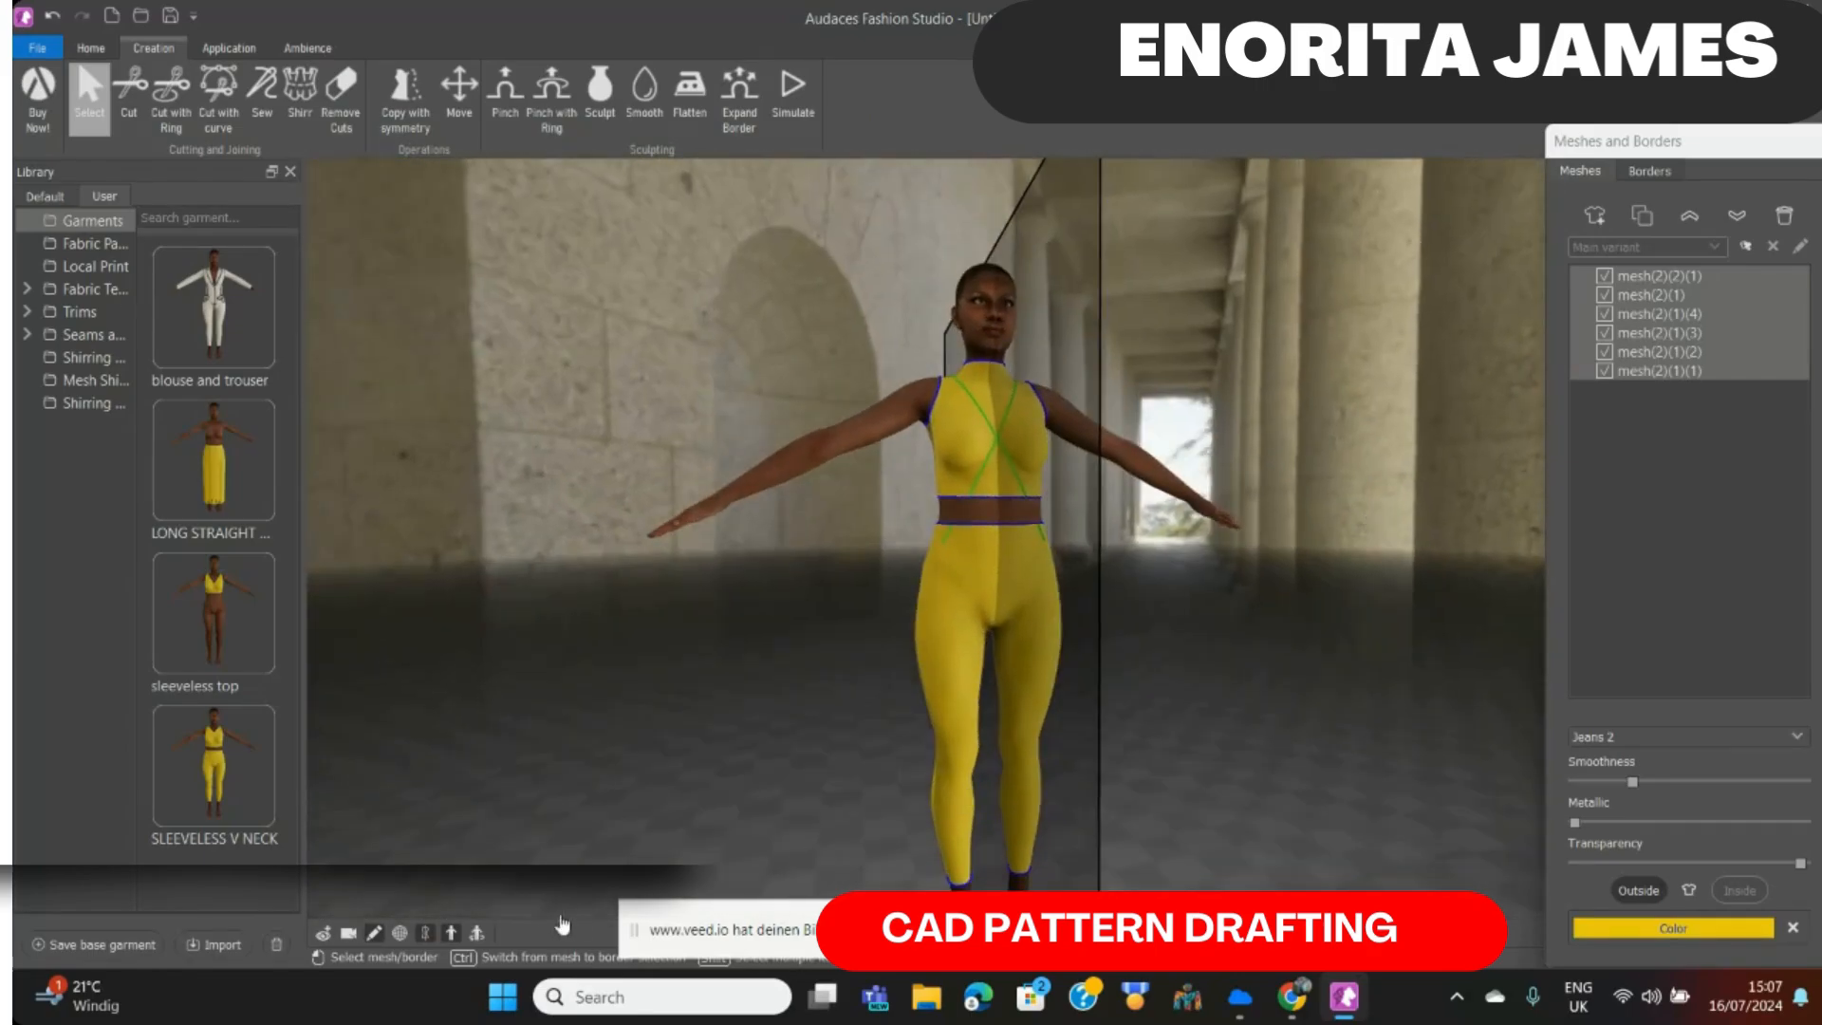
pyautogui.click(424, 929)
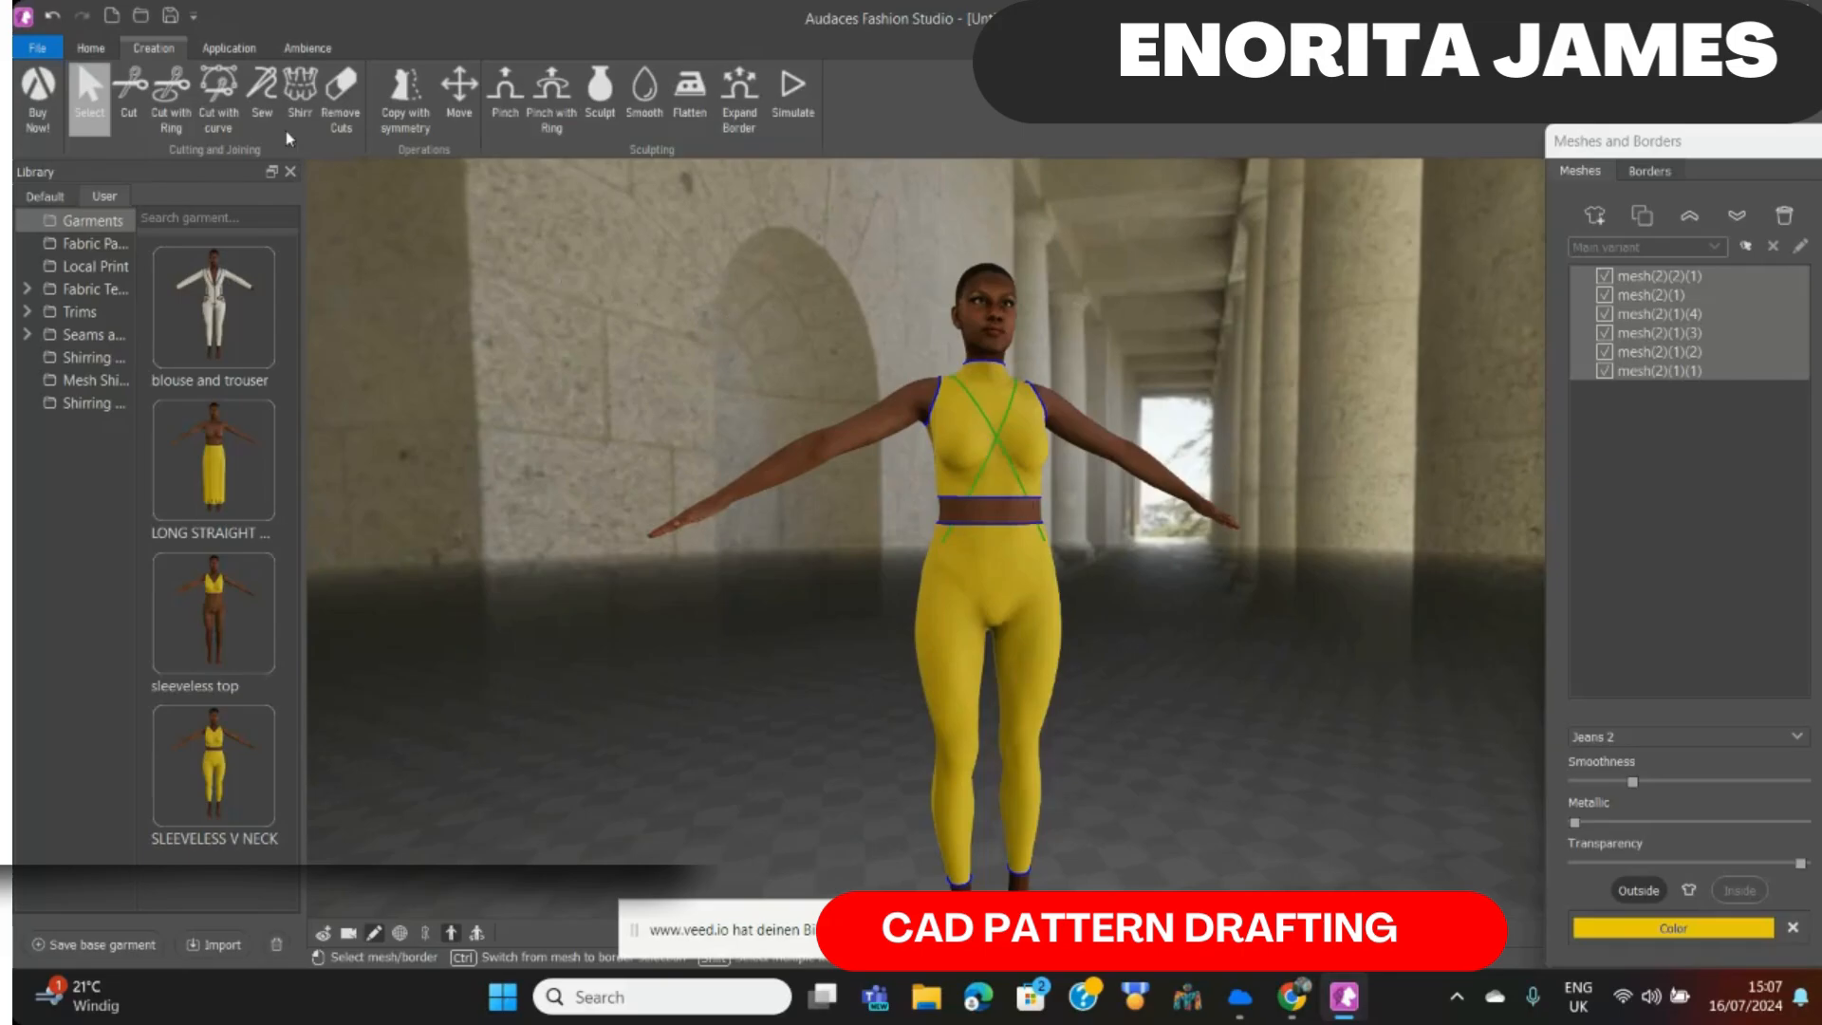
pyautogui.click(346, 90)
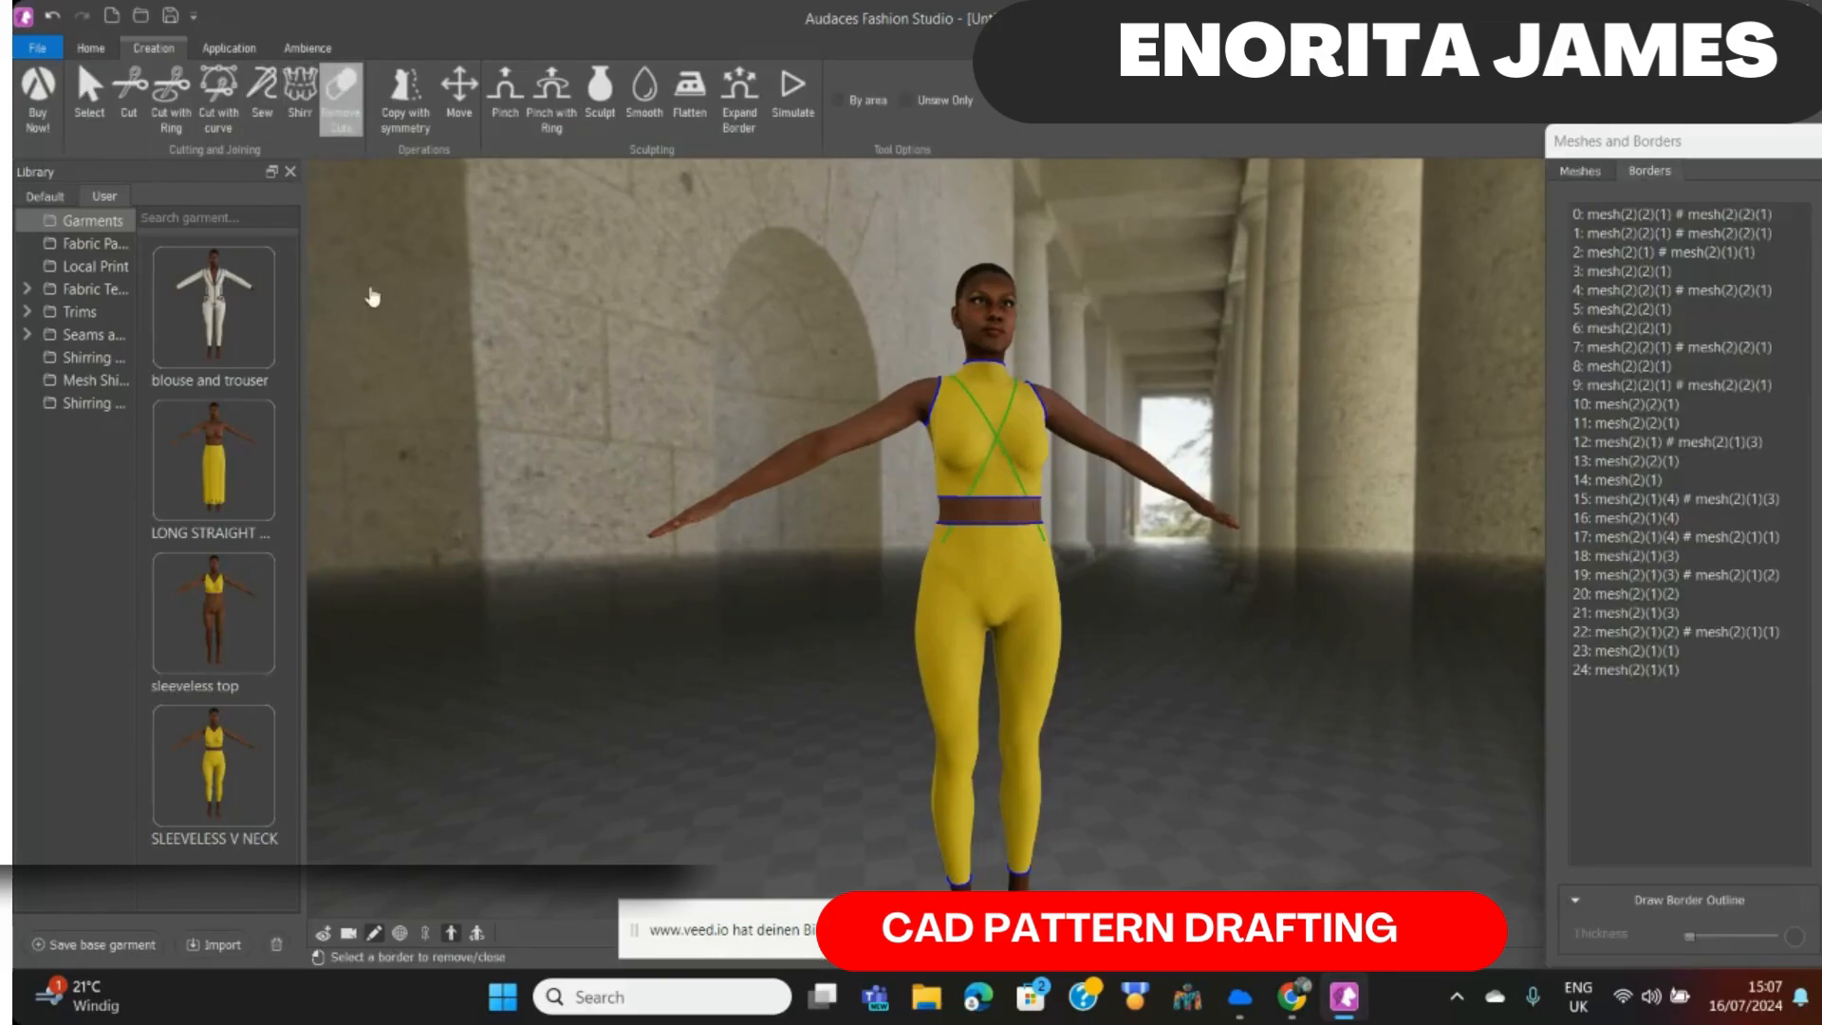
pyautogui.click(985, 475)
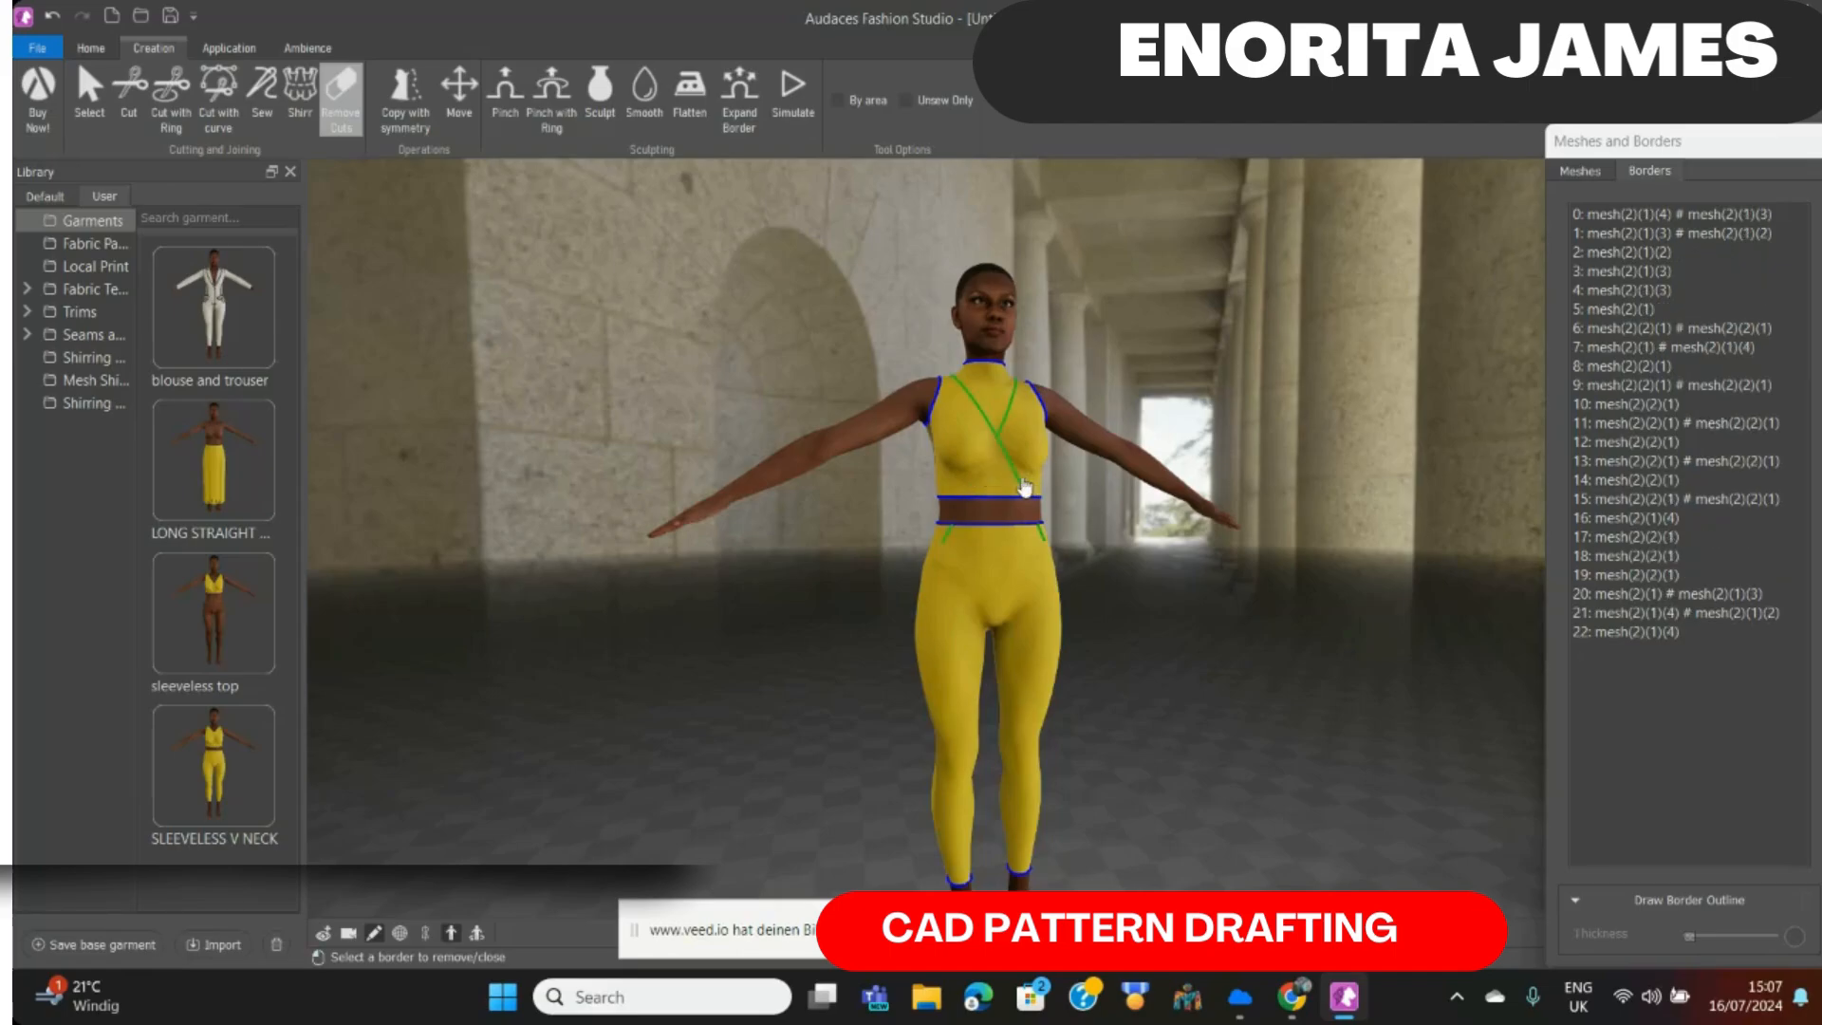
pyautogui.click(1021, 486)
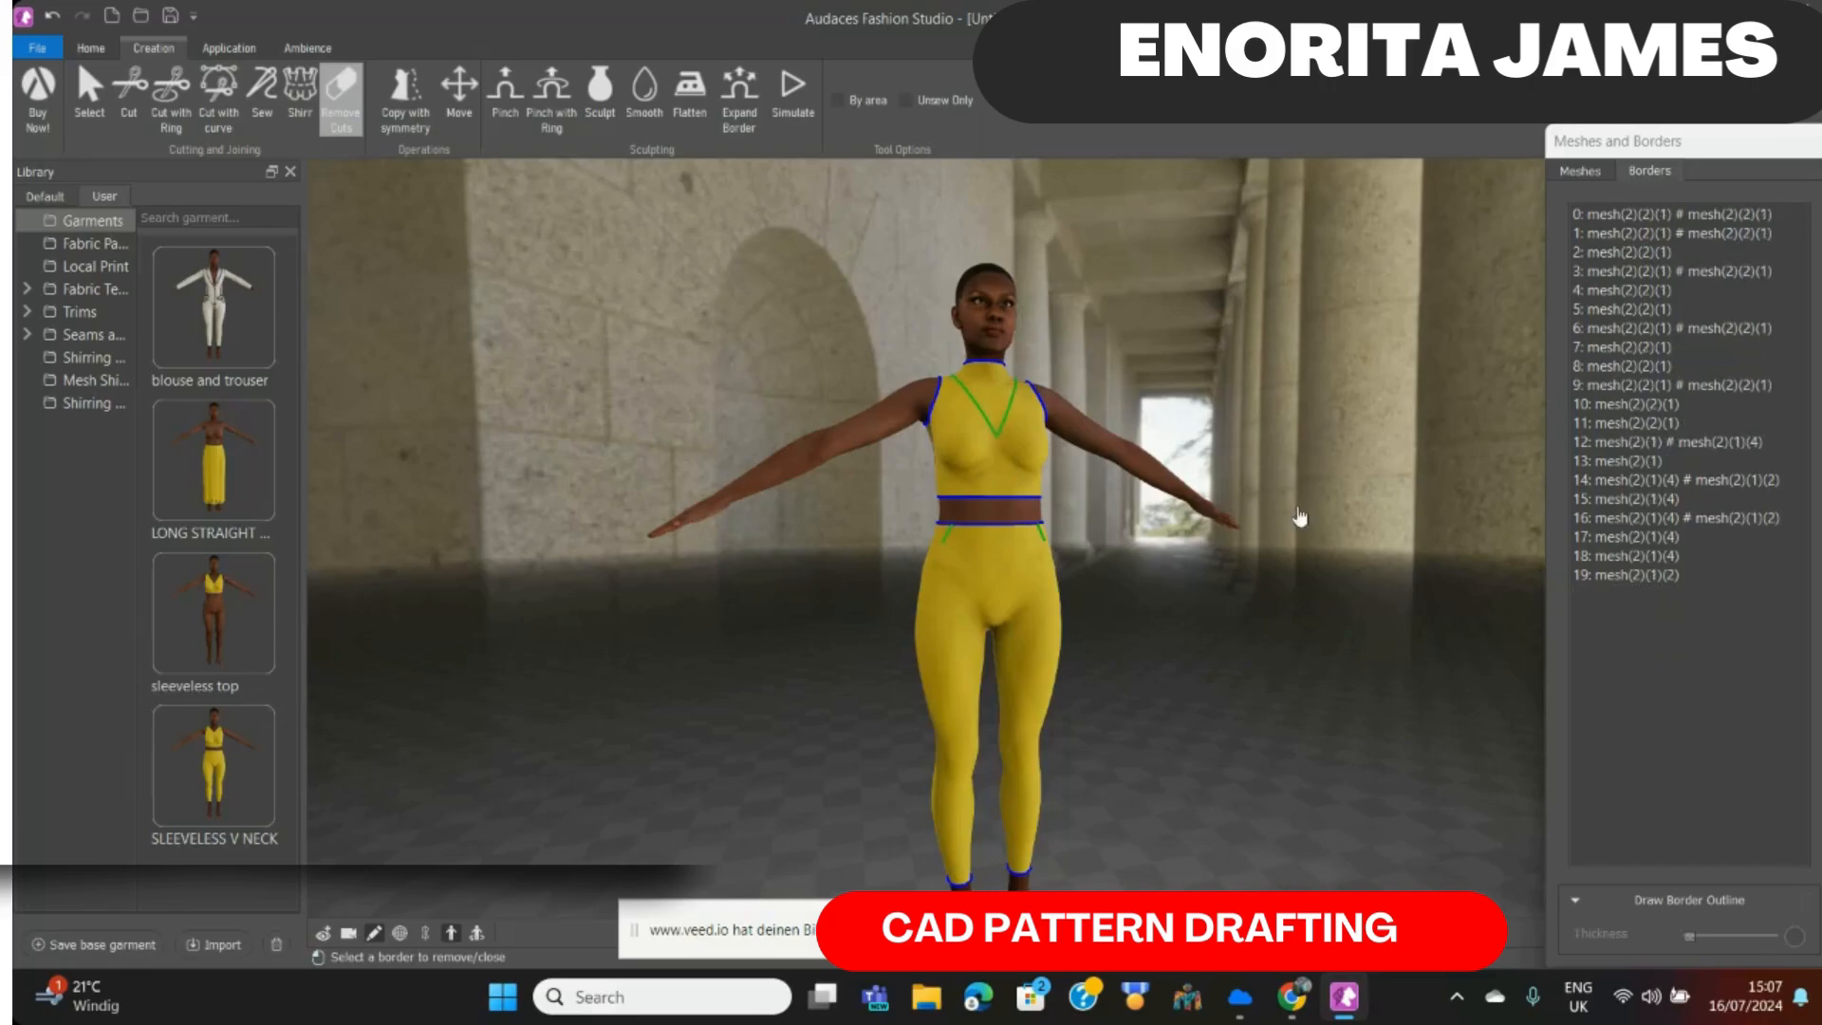
# - Remove the two diagonal cut lines below the crossing on the top's back and both short cuts at the trousers' back waist
pyautogui.moveTo(1301, 516); pyautogui.dragTo(637, 461, button='middle')
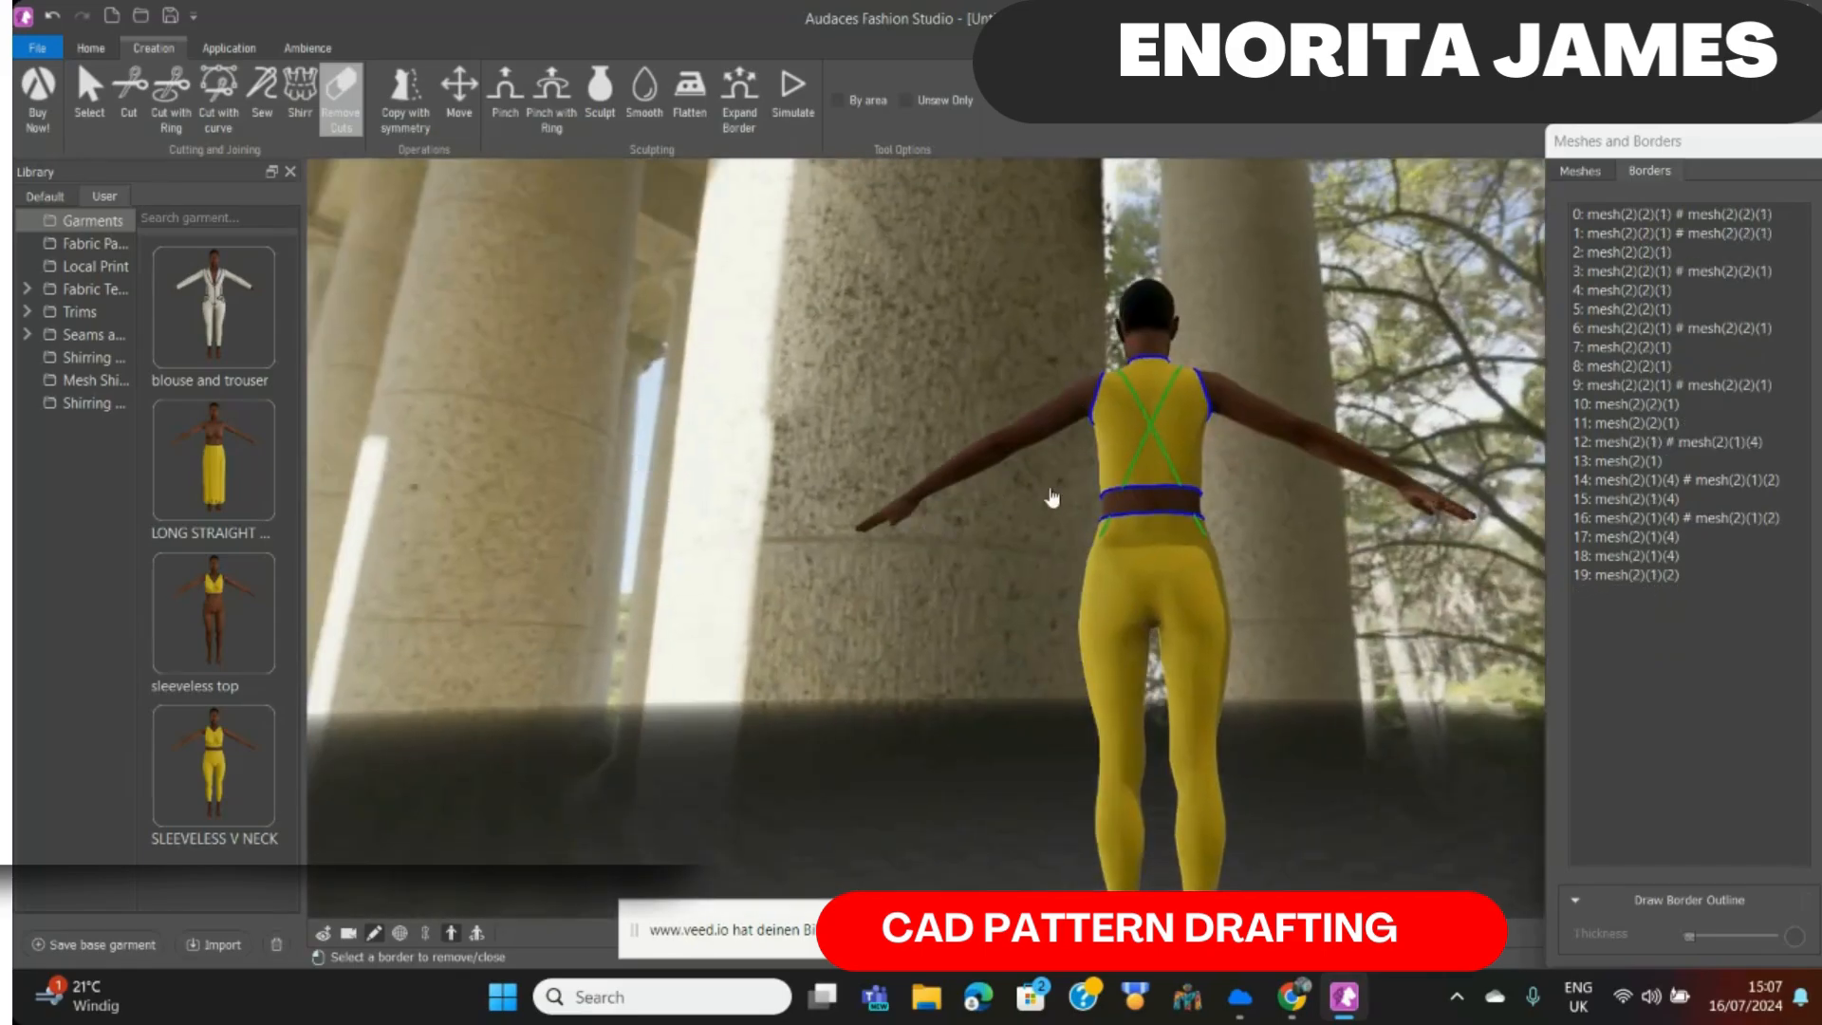
pyautogui.click(1135, 469)
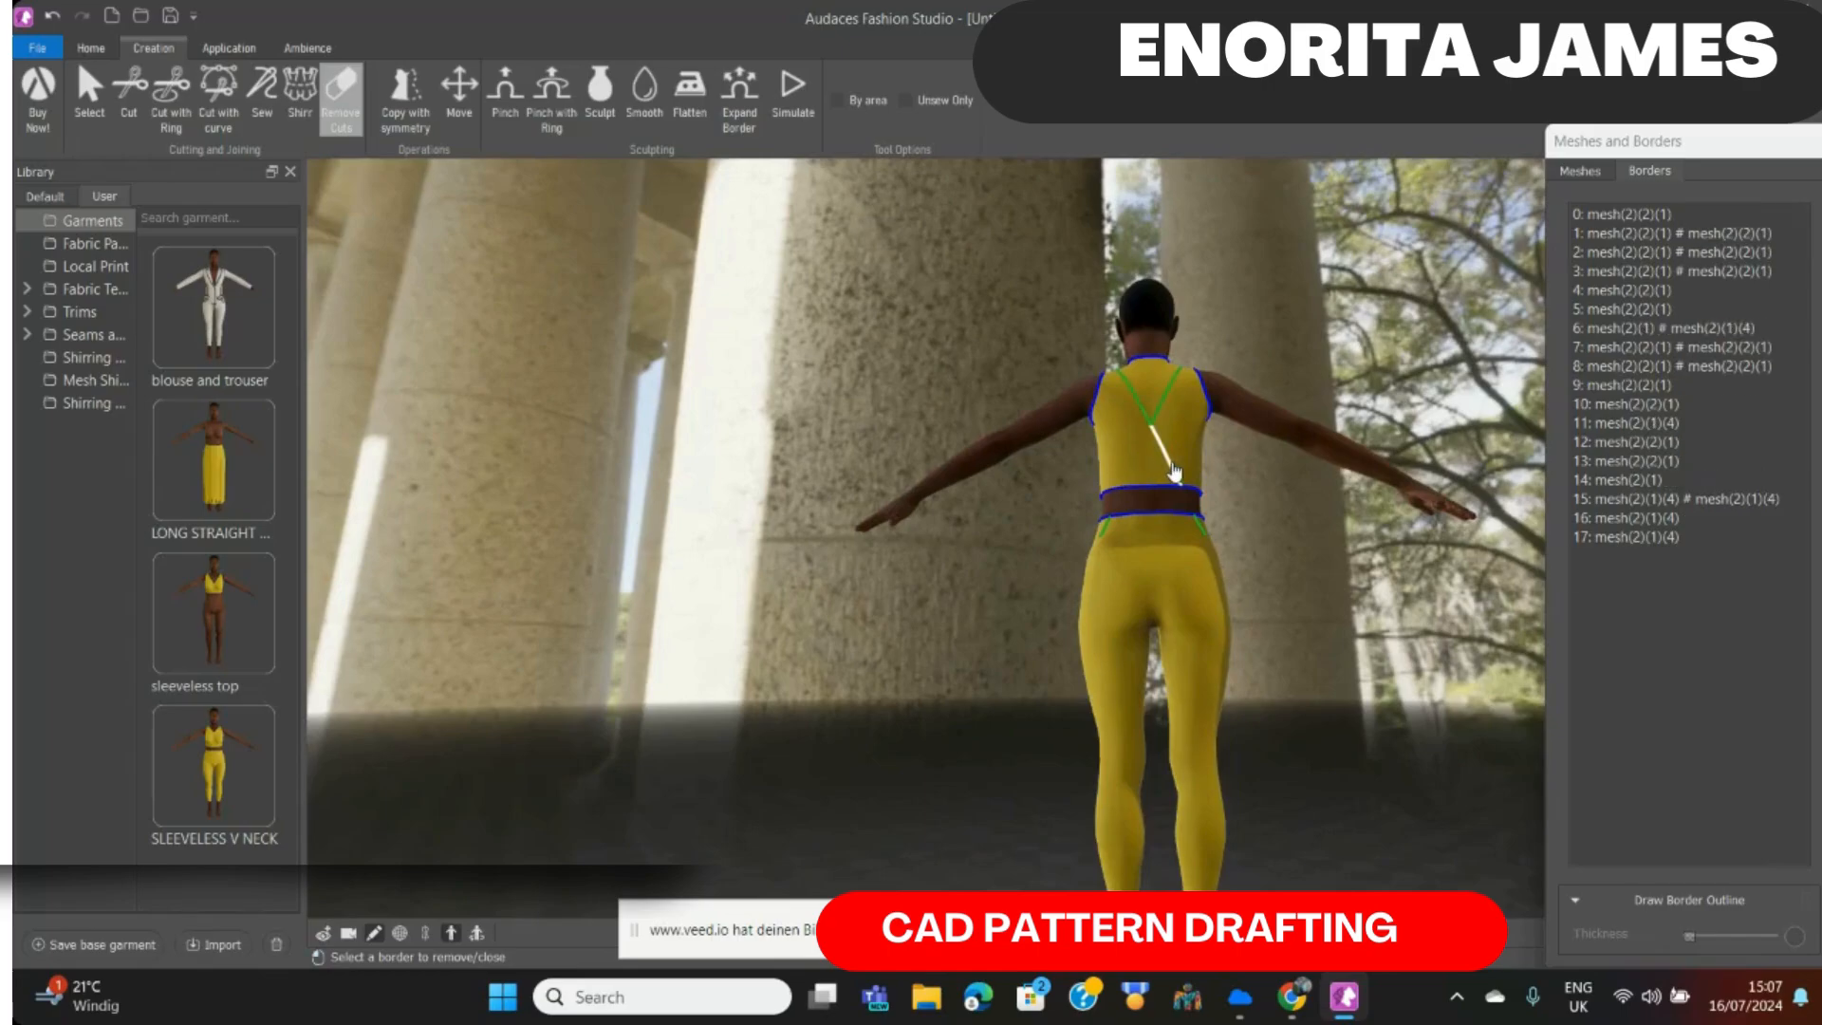
pyautogui.click(1171, 469)
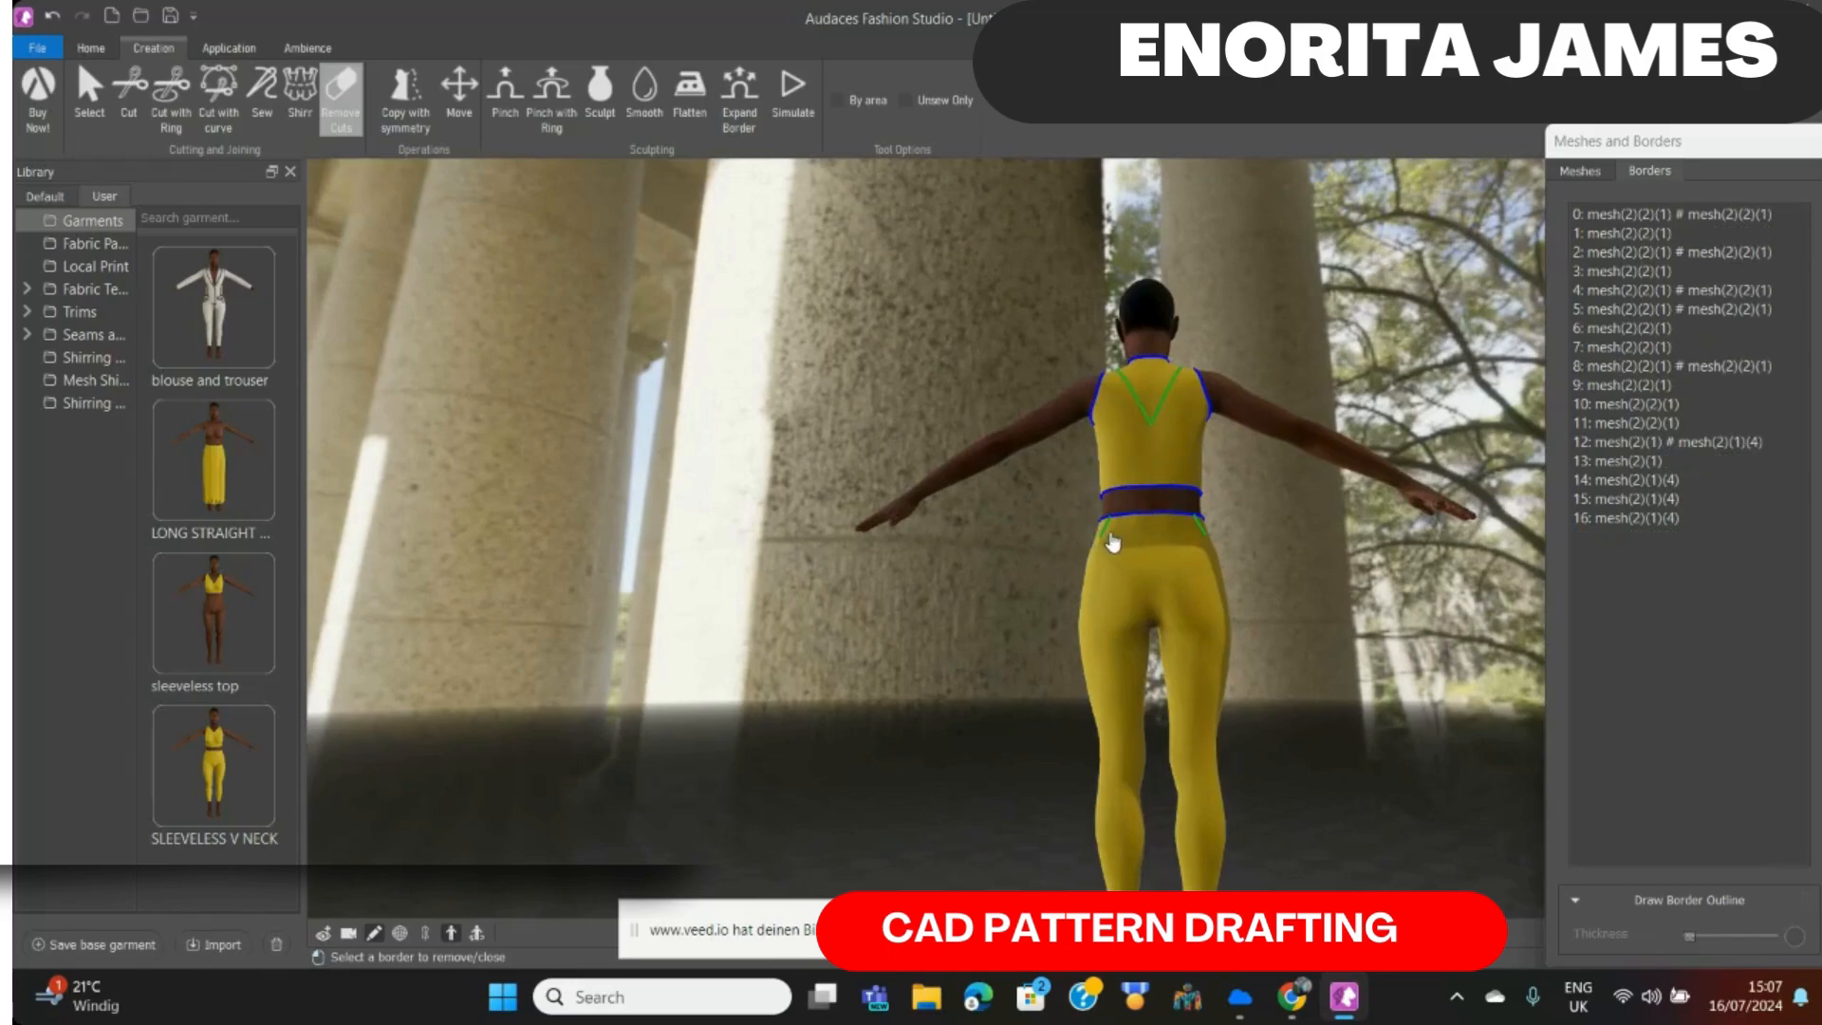
pyautogui.click(1131, 545)
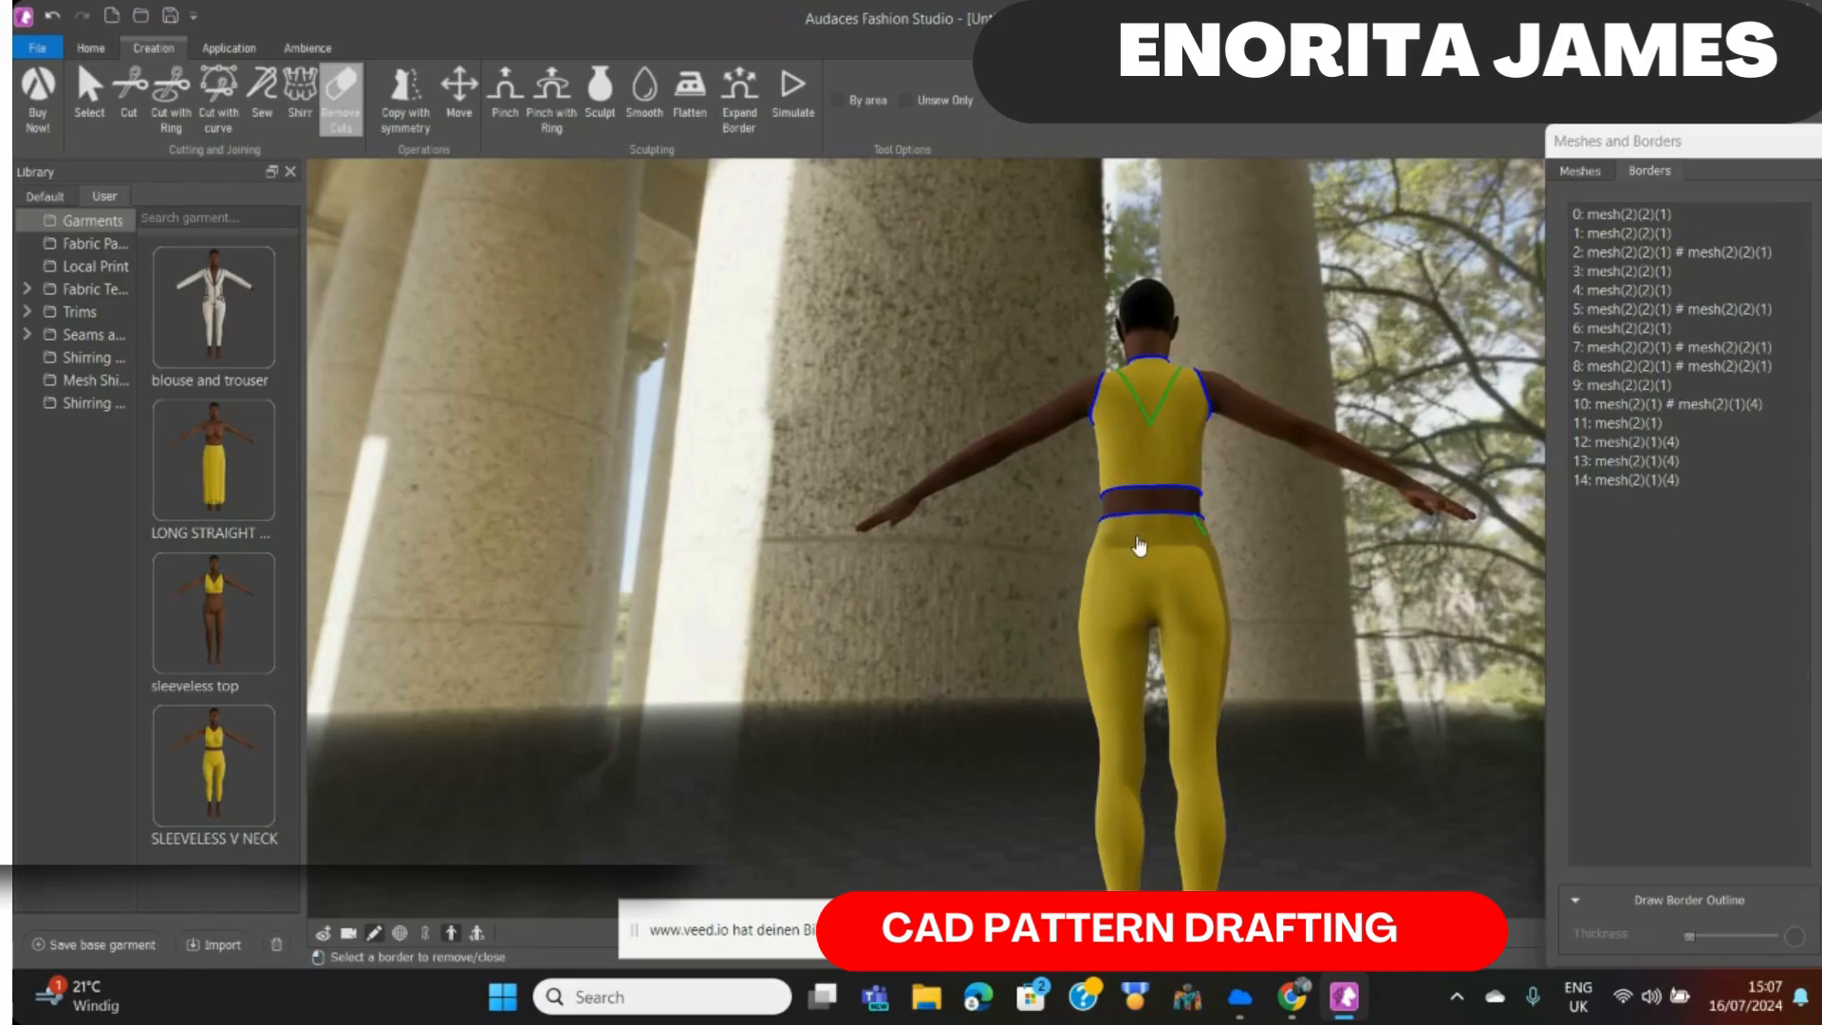
pyautogui.click(1198, 525)
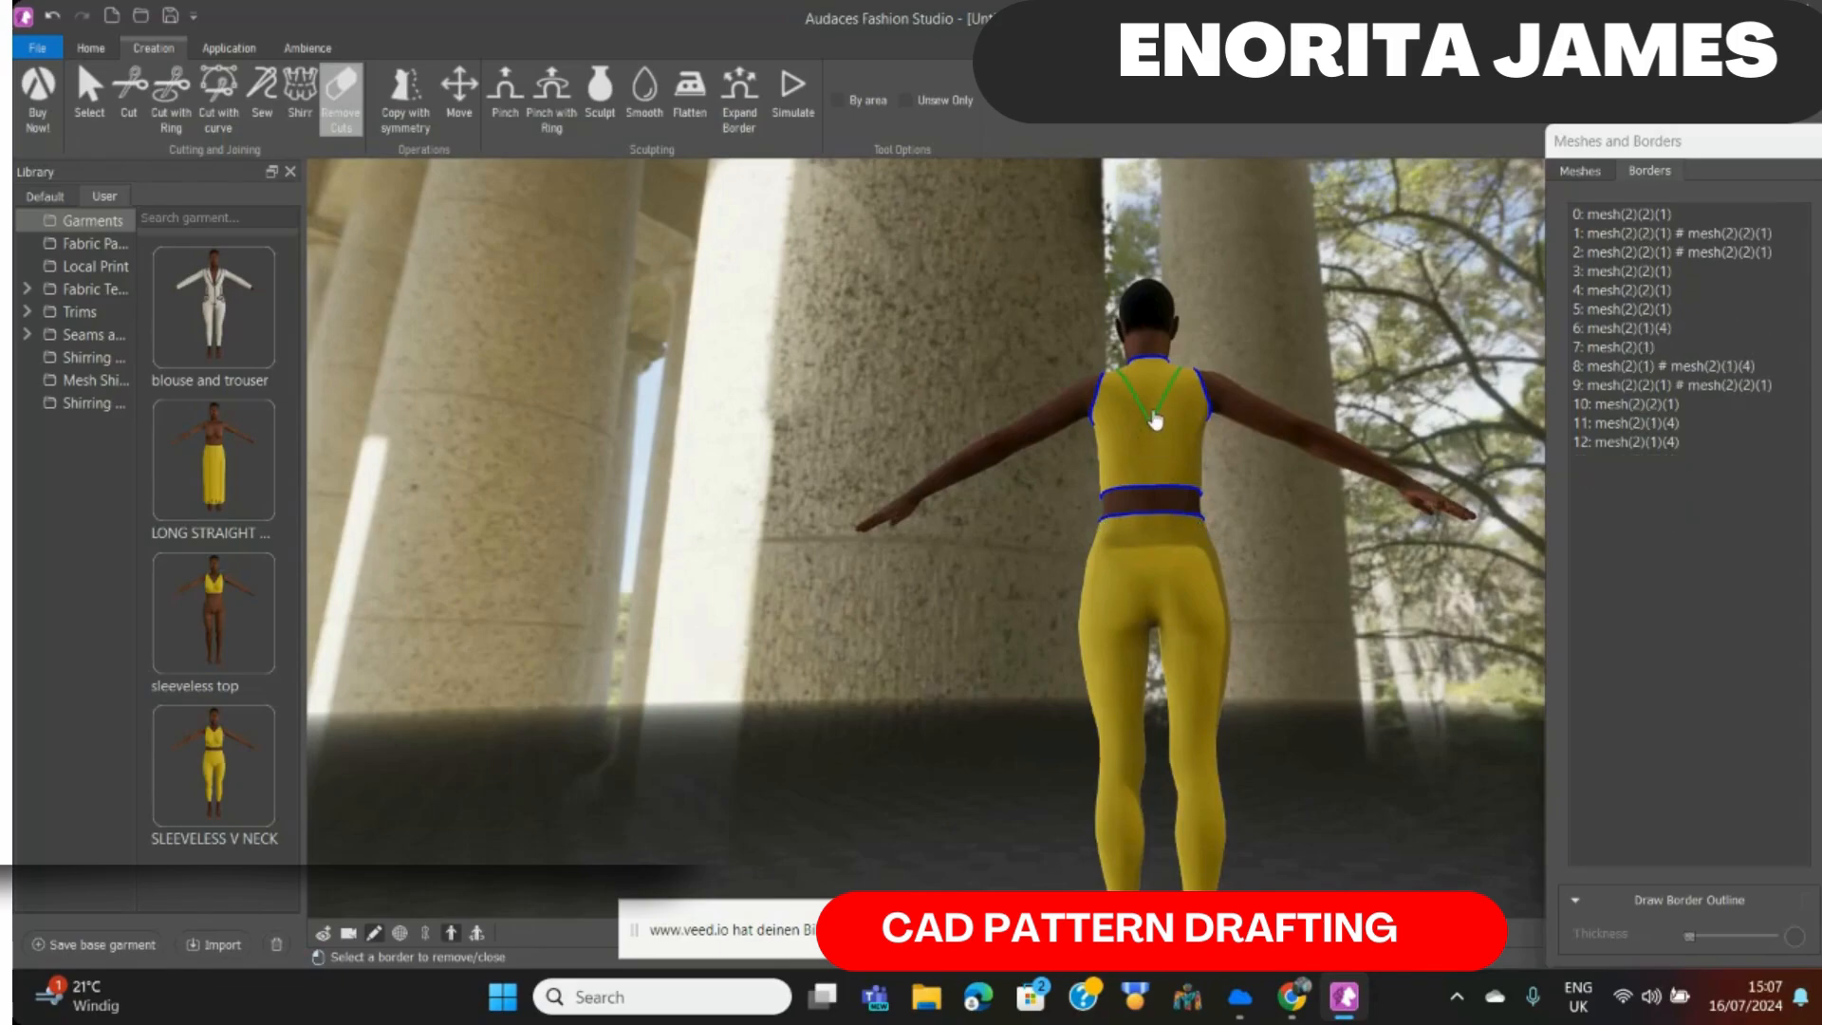
# - Smooth the pointed V cut on the top's back into a shallow, rounded neckline
pyautogui.scroll(5, 1232, 444)
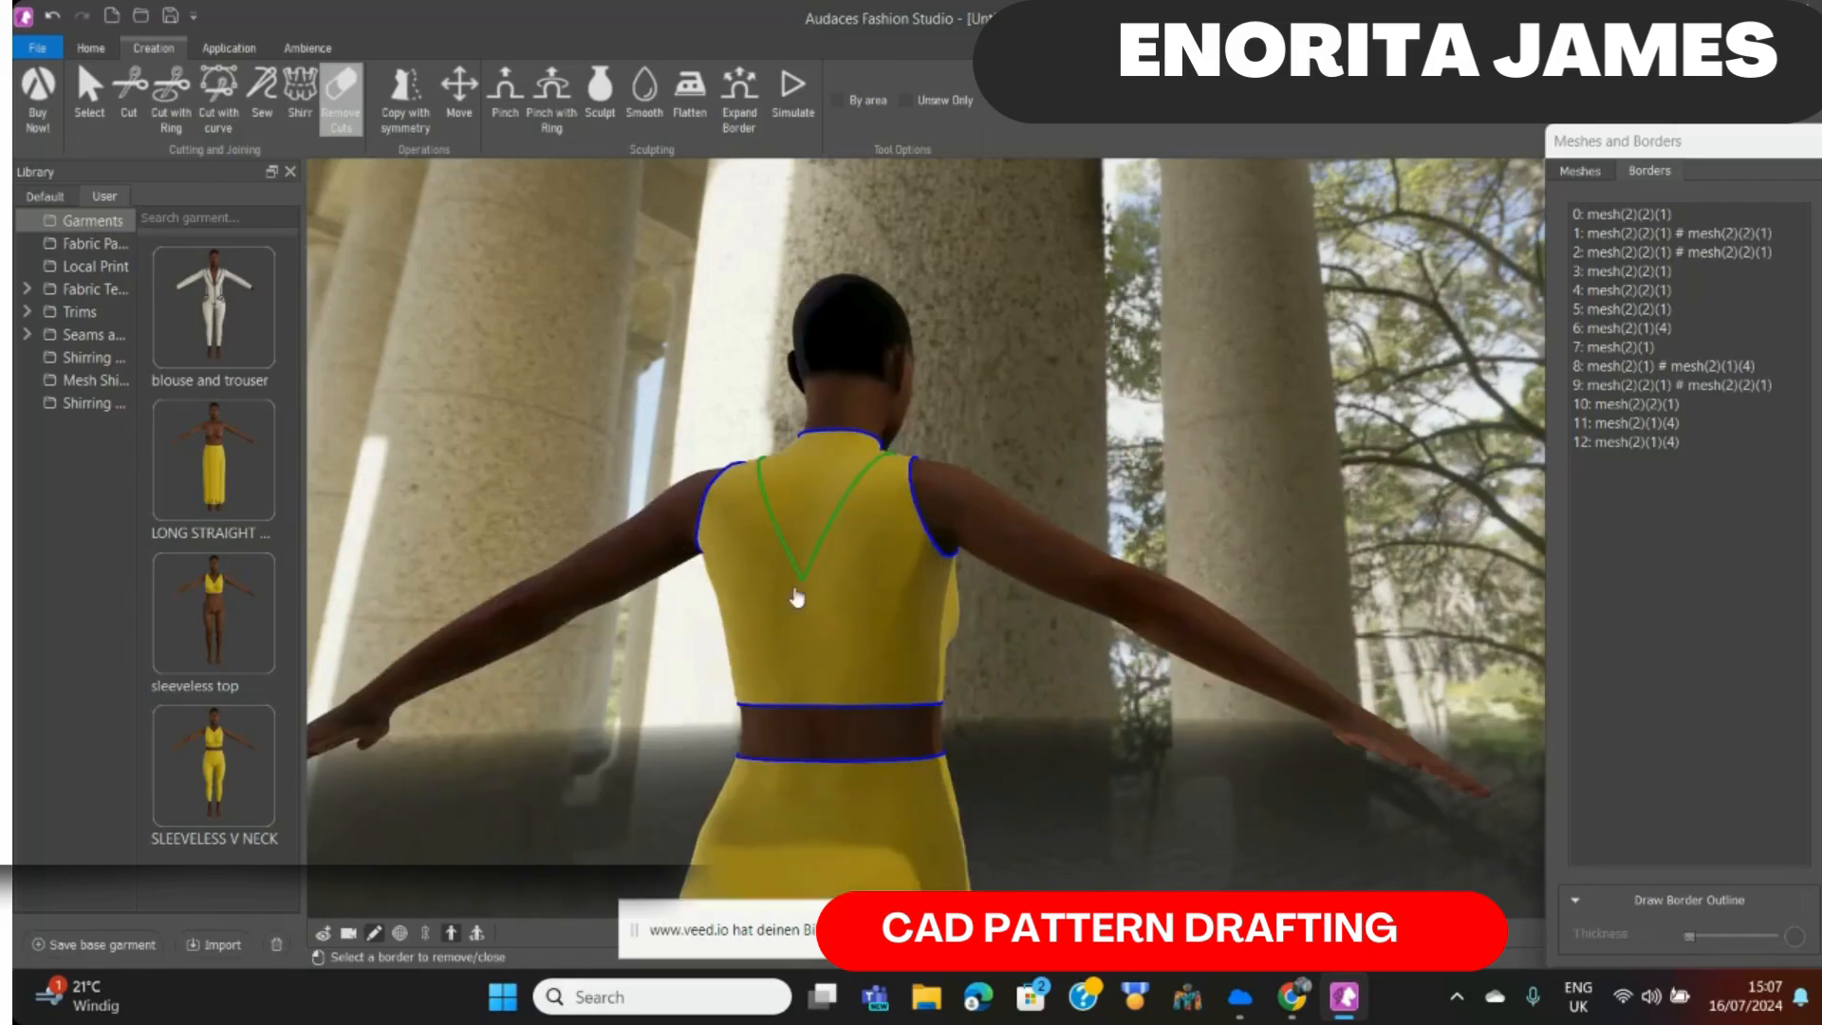
pyautogui.click(645, 99)
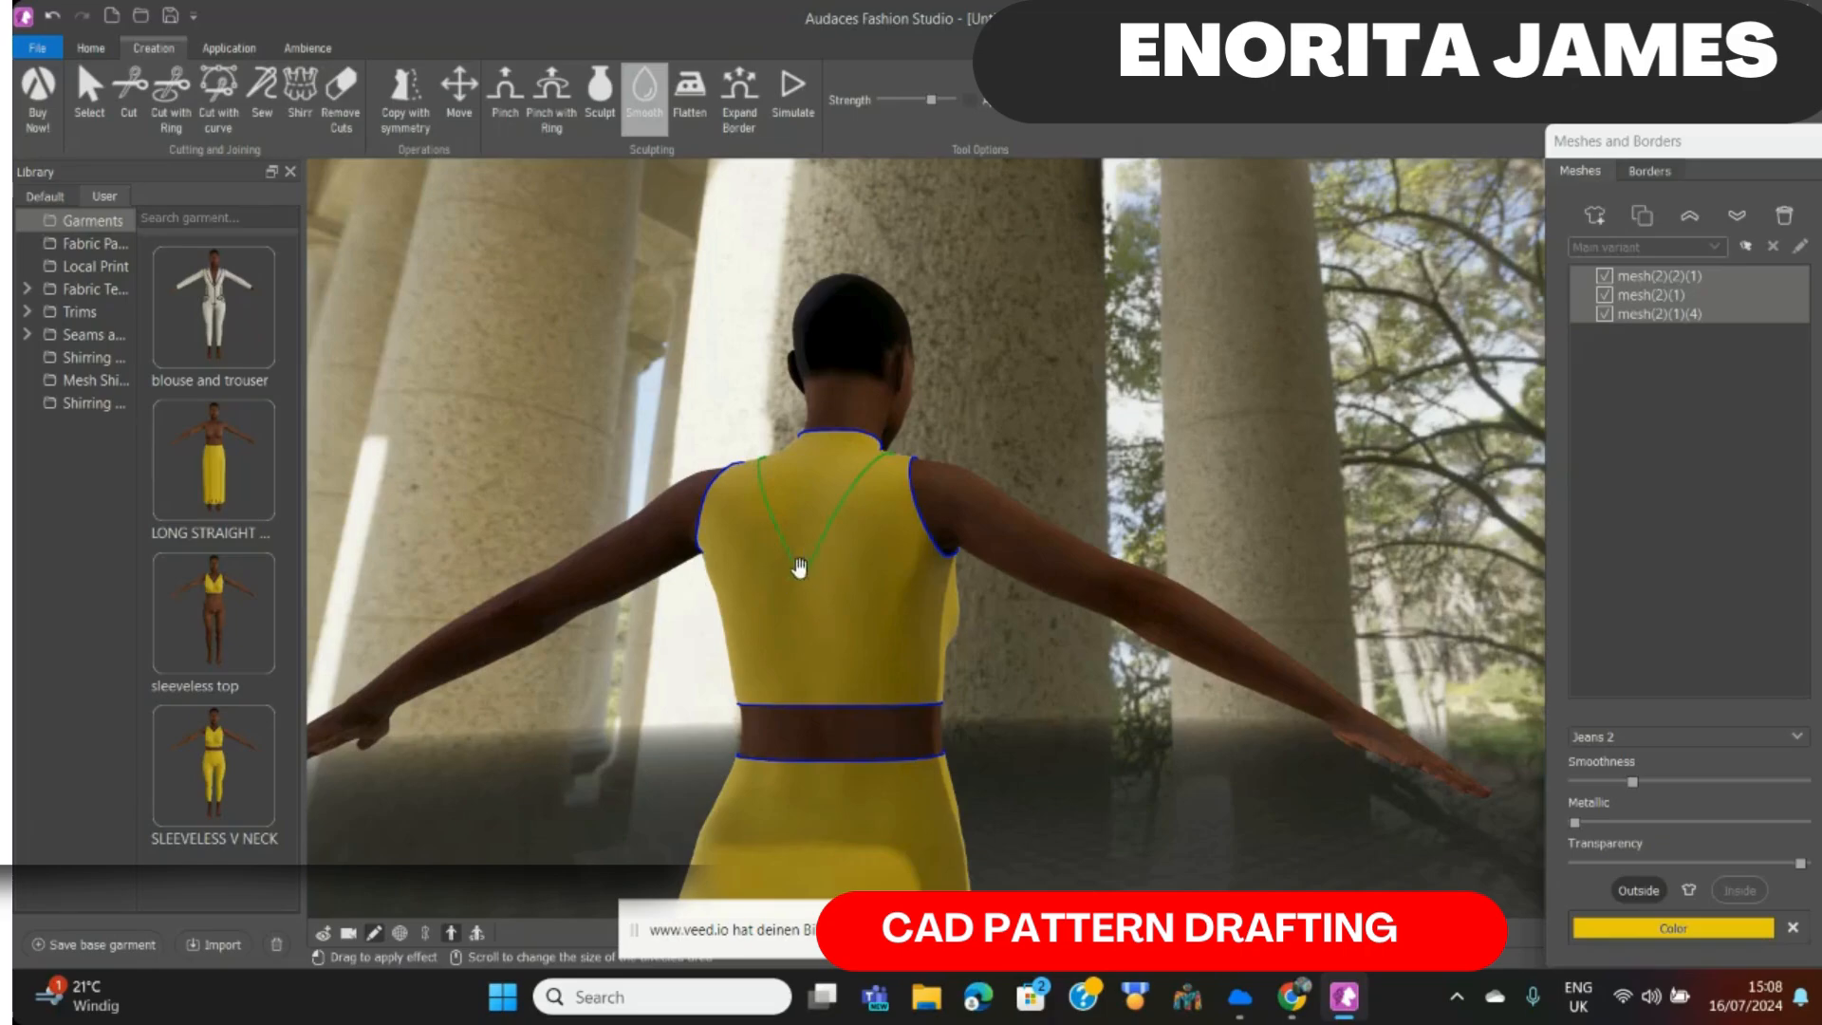
pyautogui.moveTo(808, 565)
pyautogui.mouseDown()
pyautogui.moveTo(796, 533)
pyautogui.moveTo(812, 579)
pyautogui.moveTo(813, 537)
pyautogui.mouseUp()
pyautogui.moveTo(814, 536)
pyautogui.mouseDown()
pyautogui.moveTo(761, 480)
pyautogui.moveTo(767, 500)
pyautogui.moveTo(875, 514)
pyautogui.moveTo(819, 507)
pyautogui.moveTo(795, 553)
pyautogui.moveTo(743, 519)
pyautogui.moveTo(778, 537)
pyautogui.moveTo(838, 522)
pyautogui.moveTo(786, 525)
pyautogui.mouseUp()
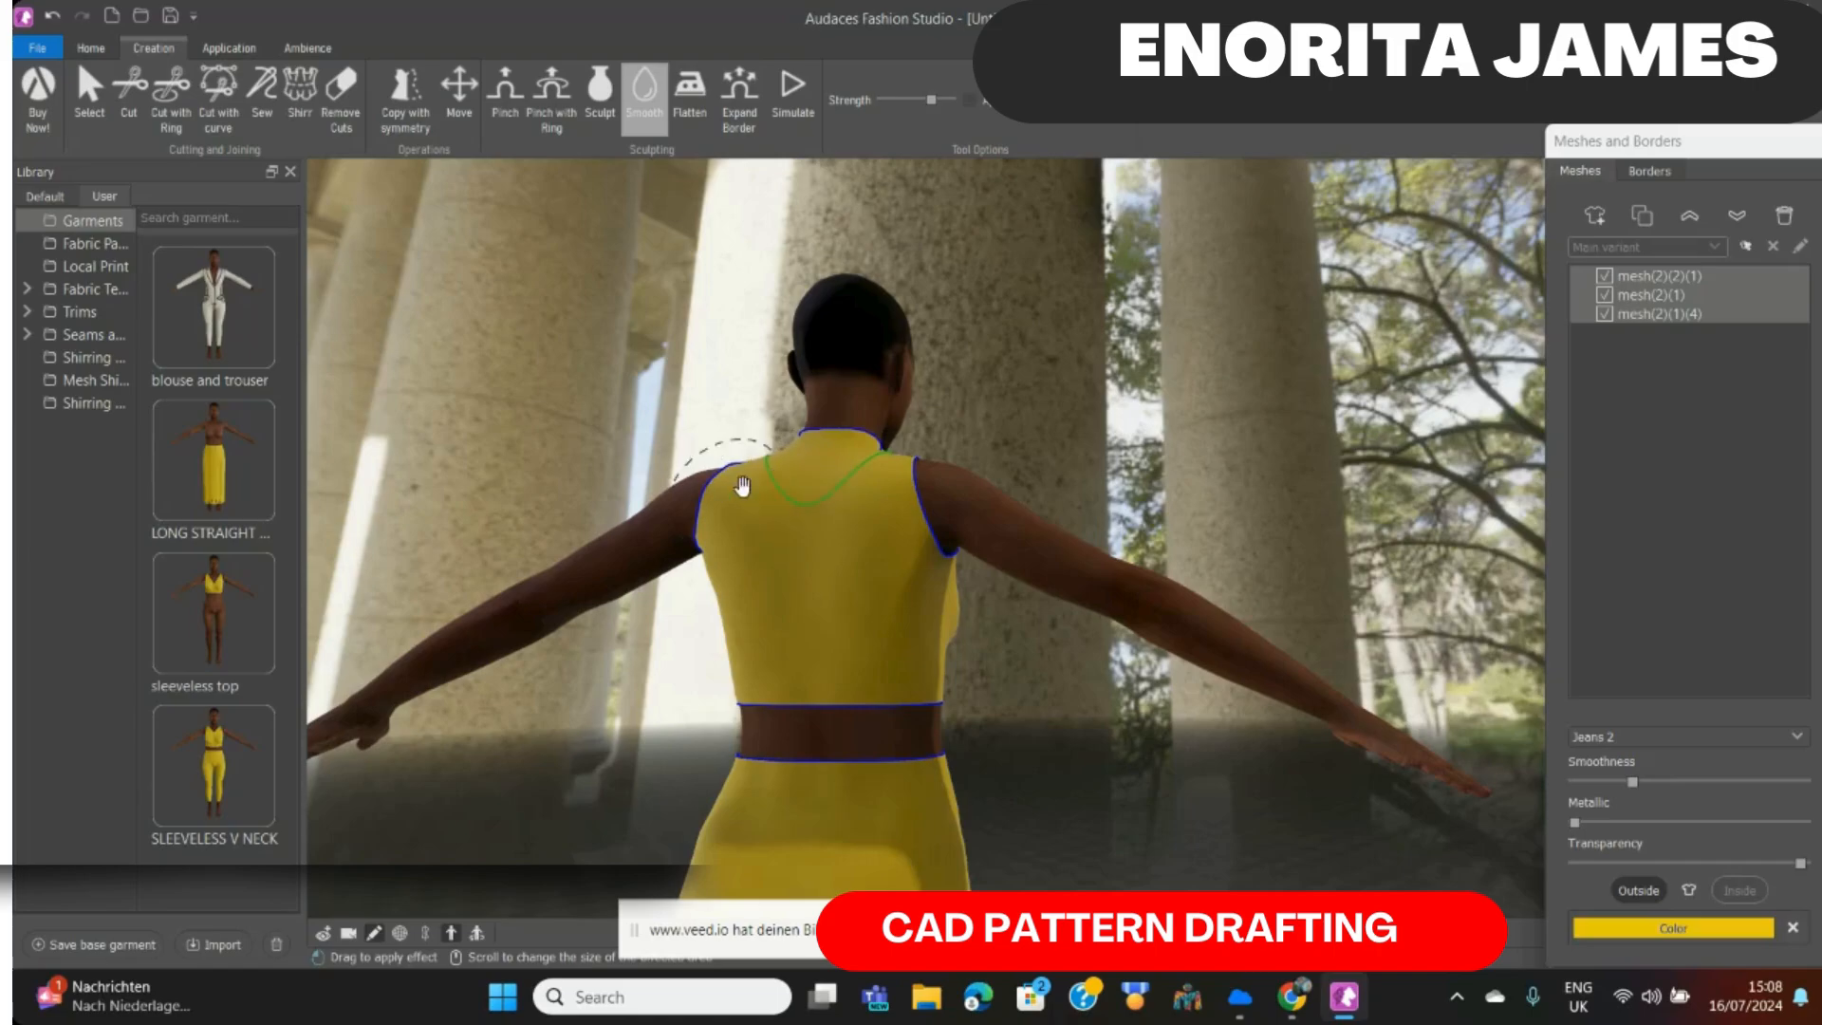
pyautogui.press('Escape')
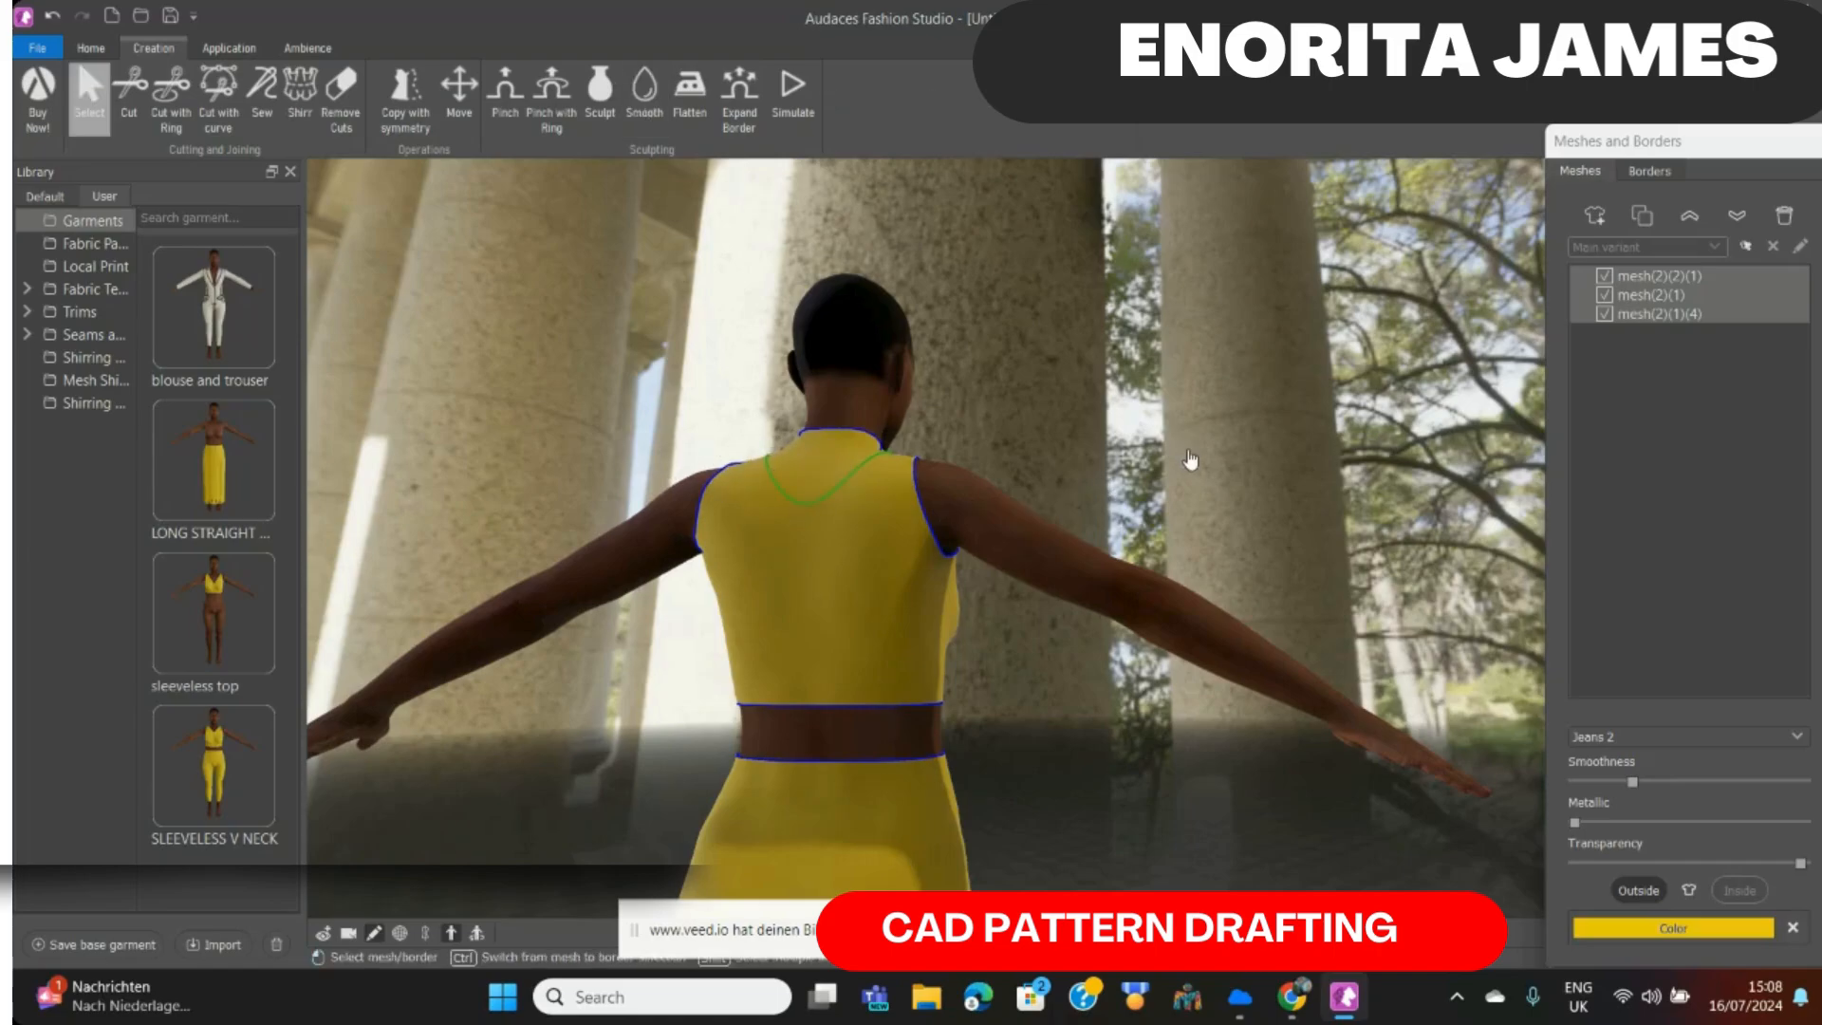
# - Delete the high-neck piece inside the V cut to open the neckline of the top
pyautogui.moveTo(1270, 515); pyautogui.dragTo(615, 724, button='middle')
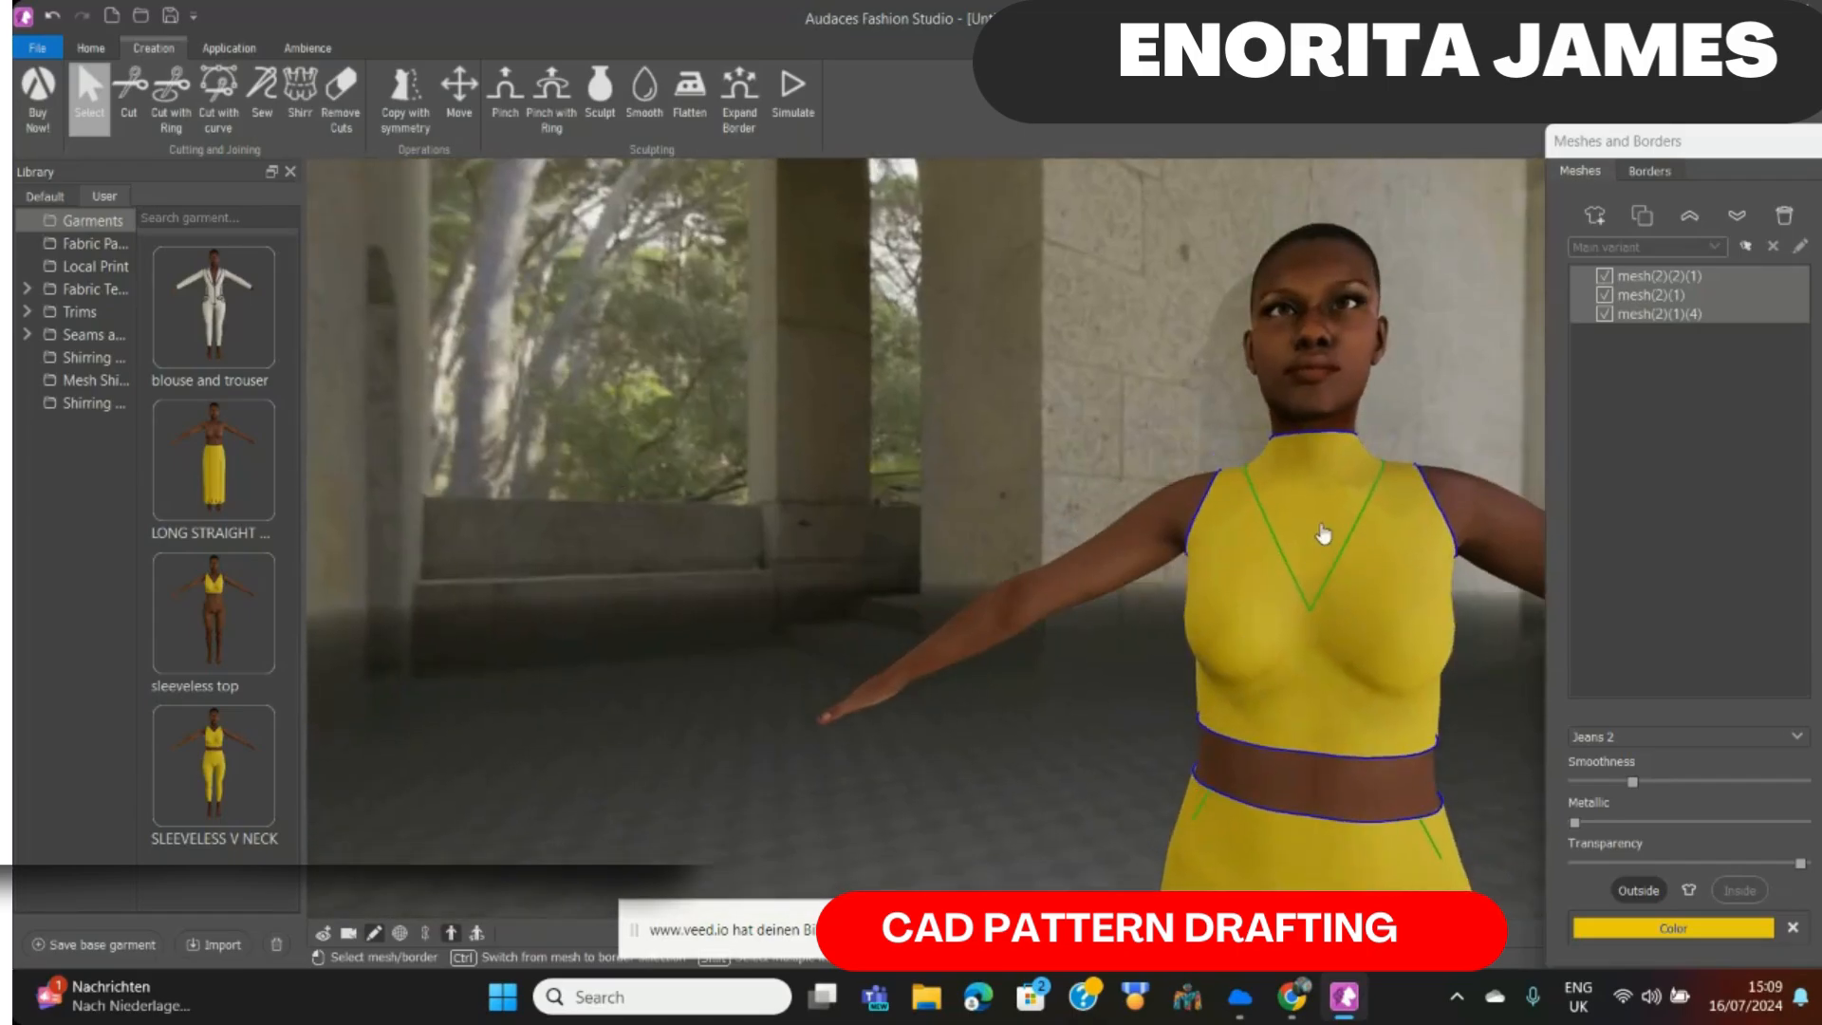
pyautogui.moveTo(1319, 535); pyautogui.dragTo(818, 449, button='middle')
pyautogui.moveTo(1192, 622); pyautogui.dragTo(1292, 671, button='middle')
pyautogui.click(1049, 460)
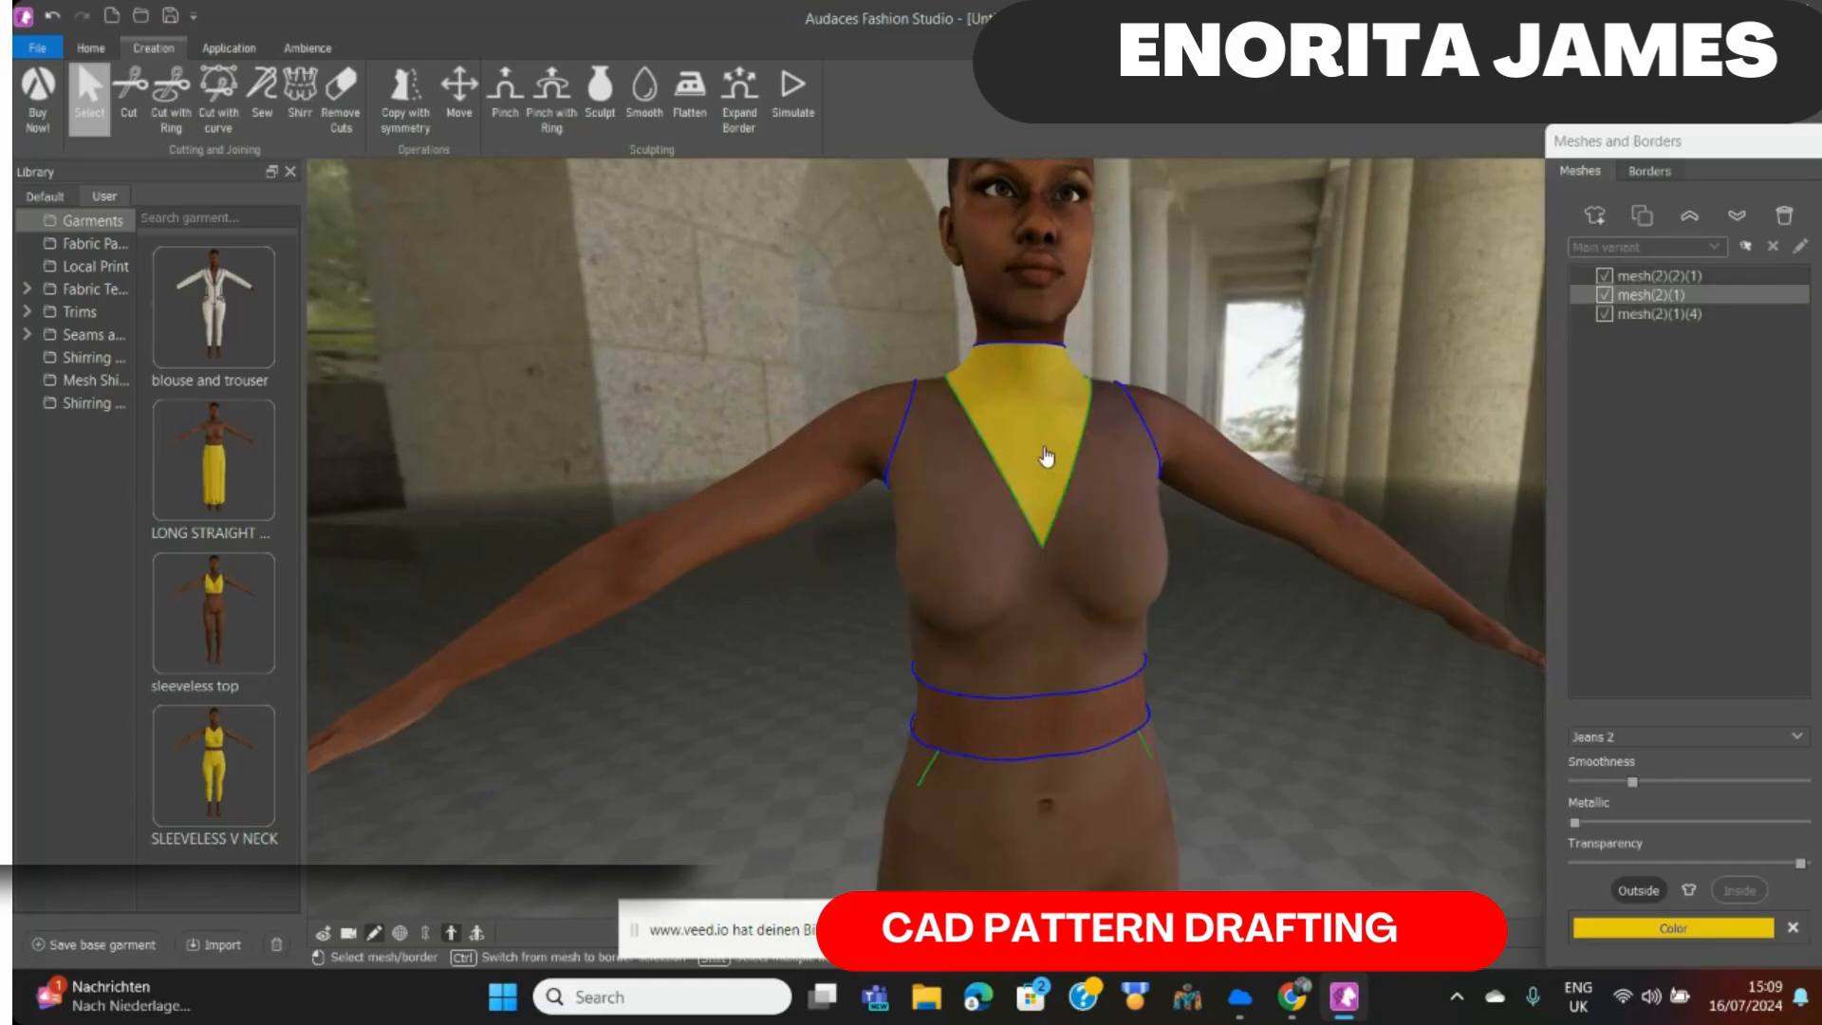
pyautogui.click(1783, 216)
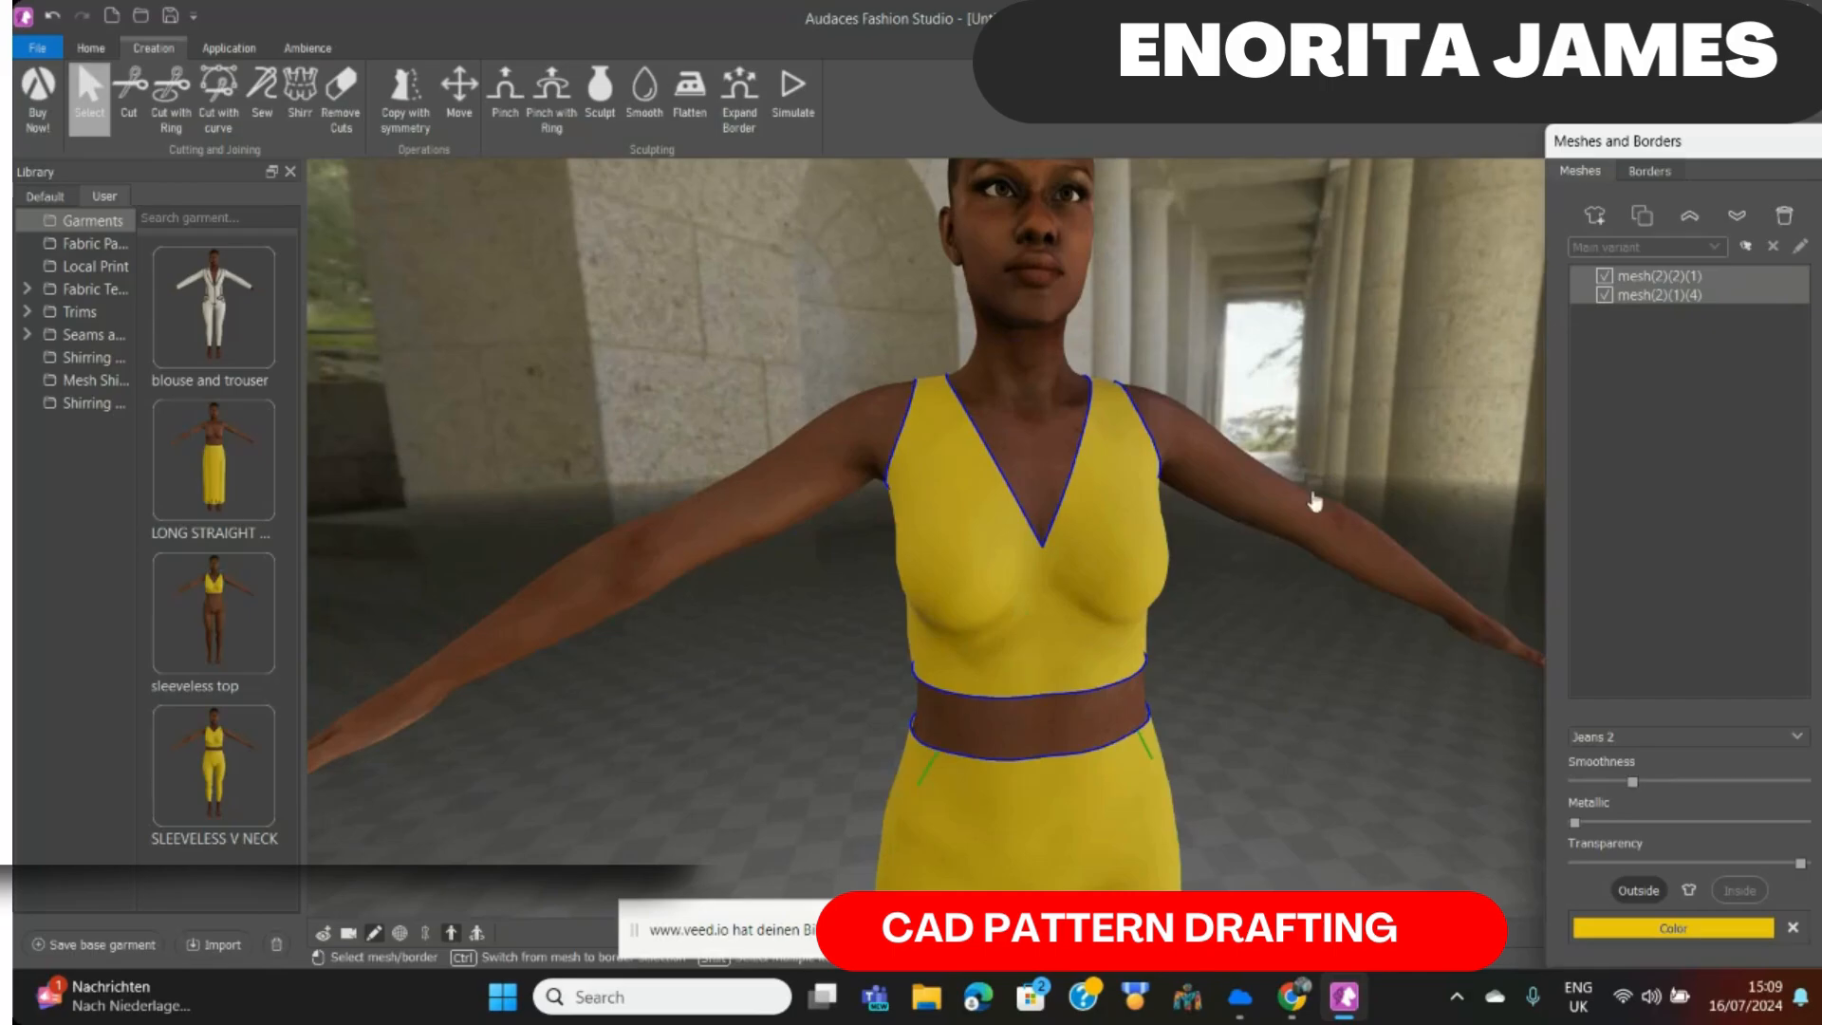
pyautogui.moveTo(1415, 495)
pyautogui.mouseDown(button='right')
pyautogui.moveTo(929, 630)
pyautogui.moveTo(733, 544)
pyautogui.moveTo(779, 600)
pyautogui.moveTo(1334, 568)
pyautogui.moveTo(1432, 354)
pyautogui.moveTo(1405, 347)
pyautogui.moveTo(1382, 492)
pyautogui.mouseUp(button='right')
pyautogui.scroll(-4, 1333, 479)
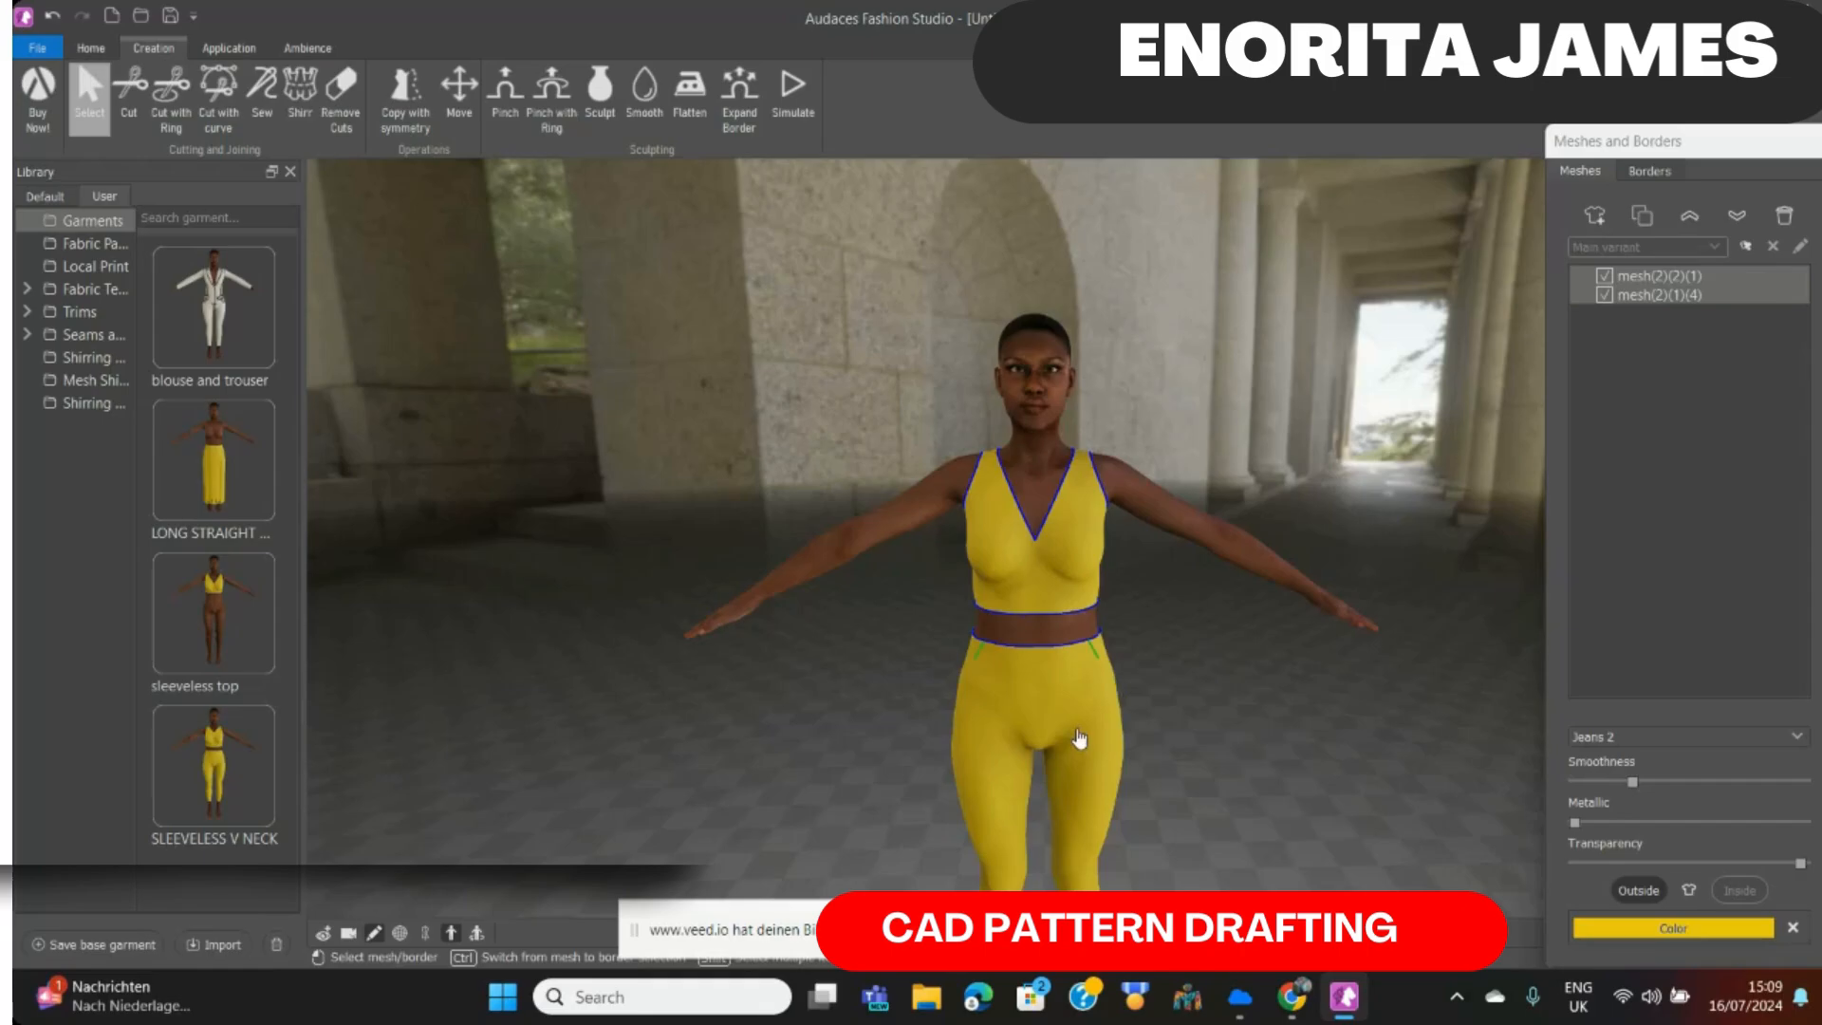
pyautogui.scroll(-5, 1168, 589)
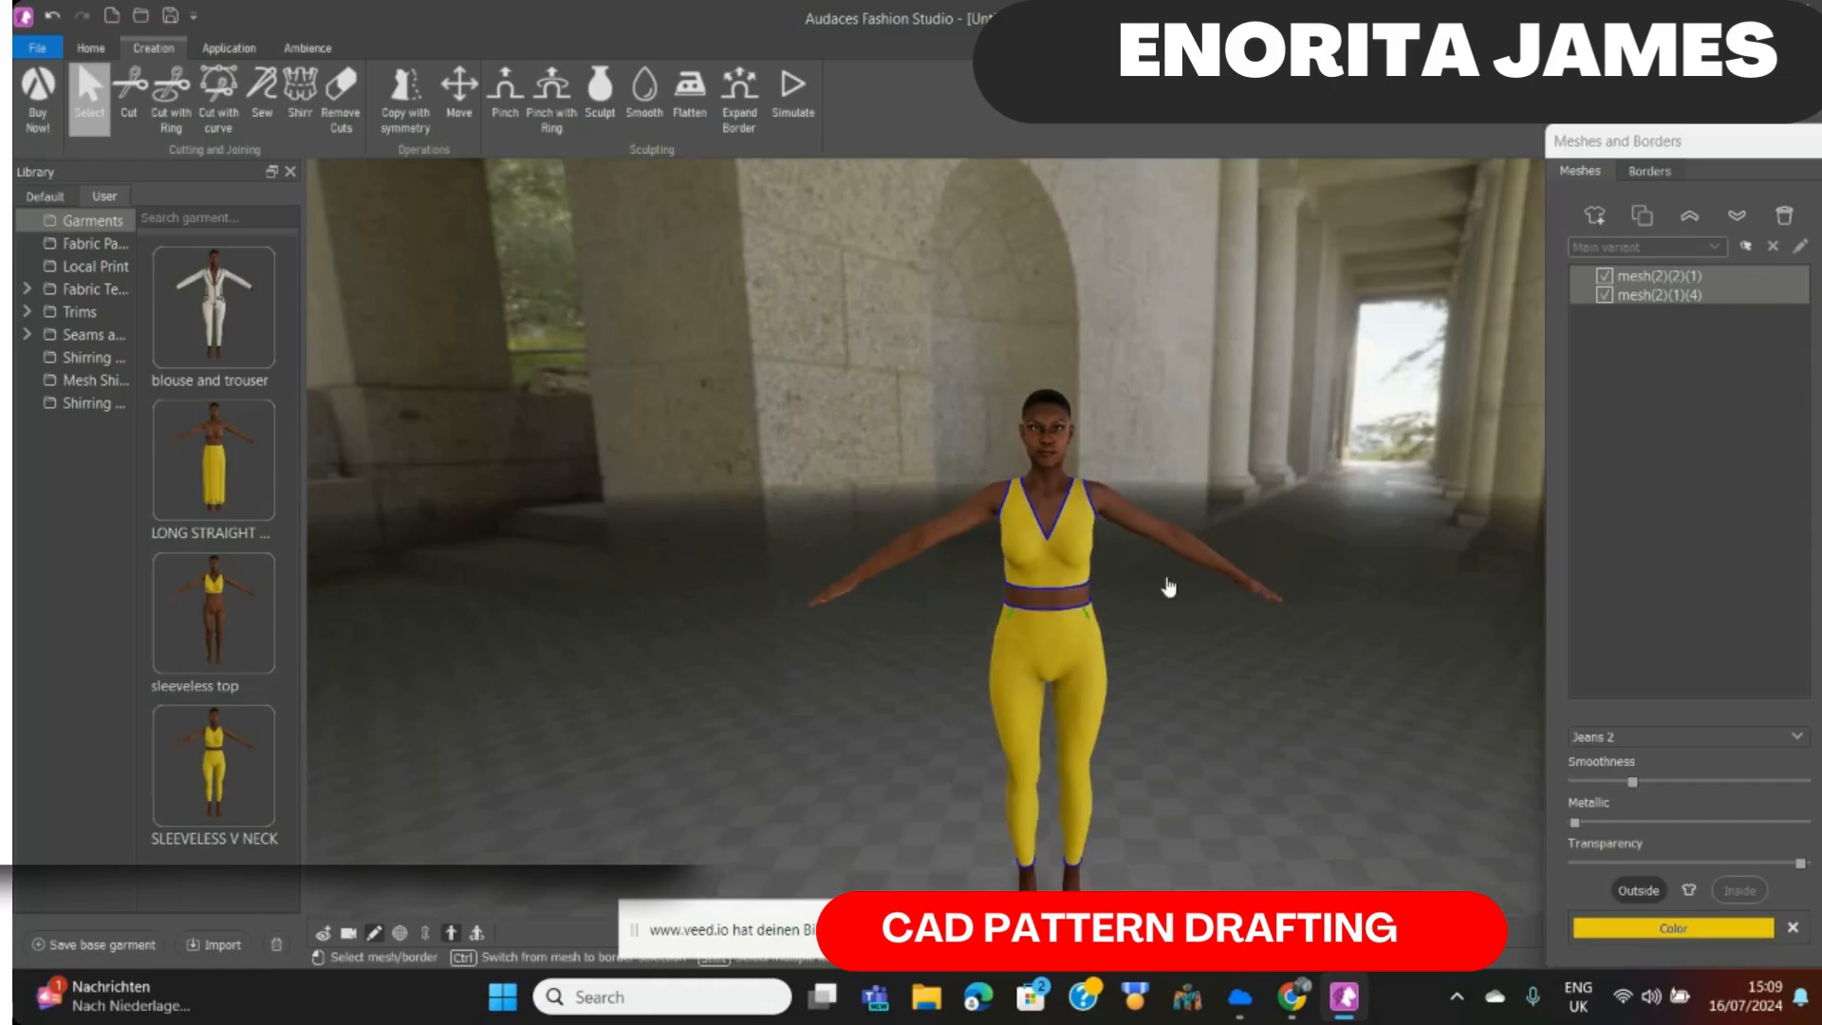
pyautogui.scroll(1, 1168, 589)
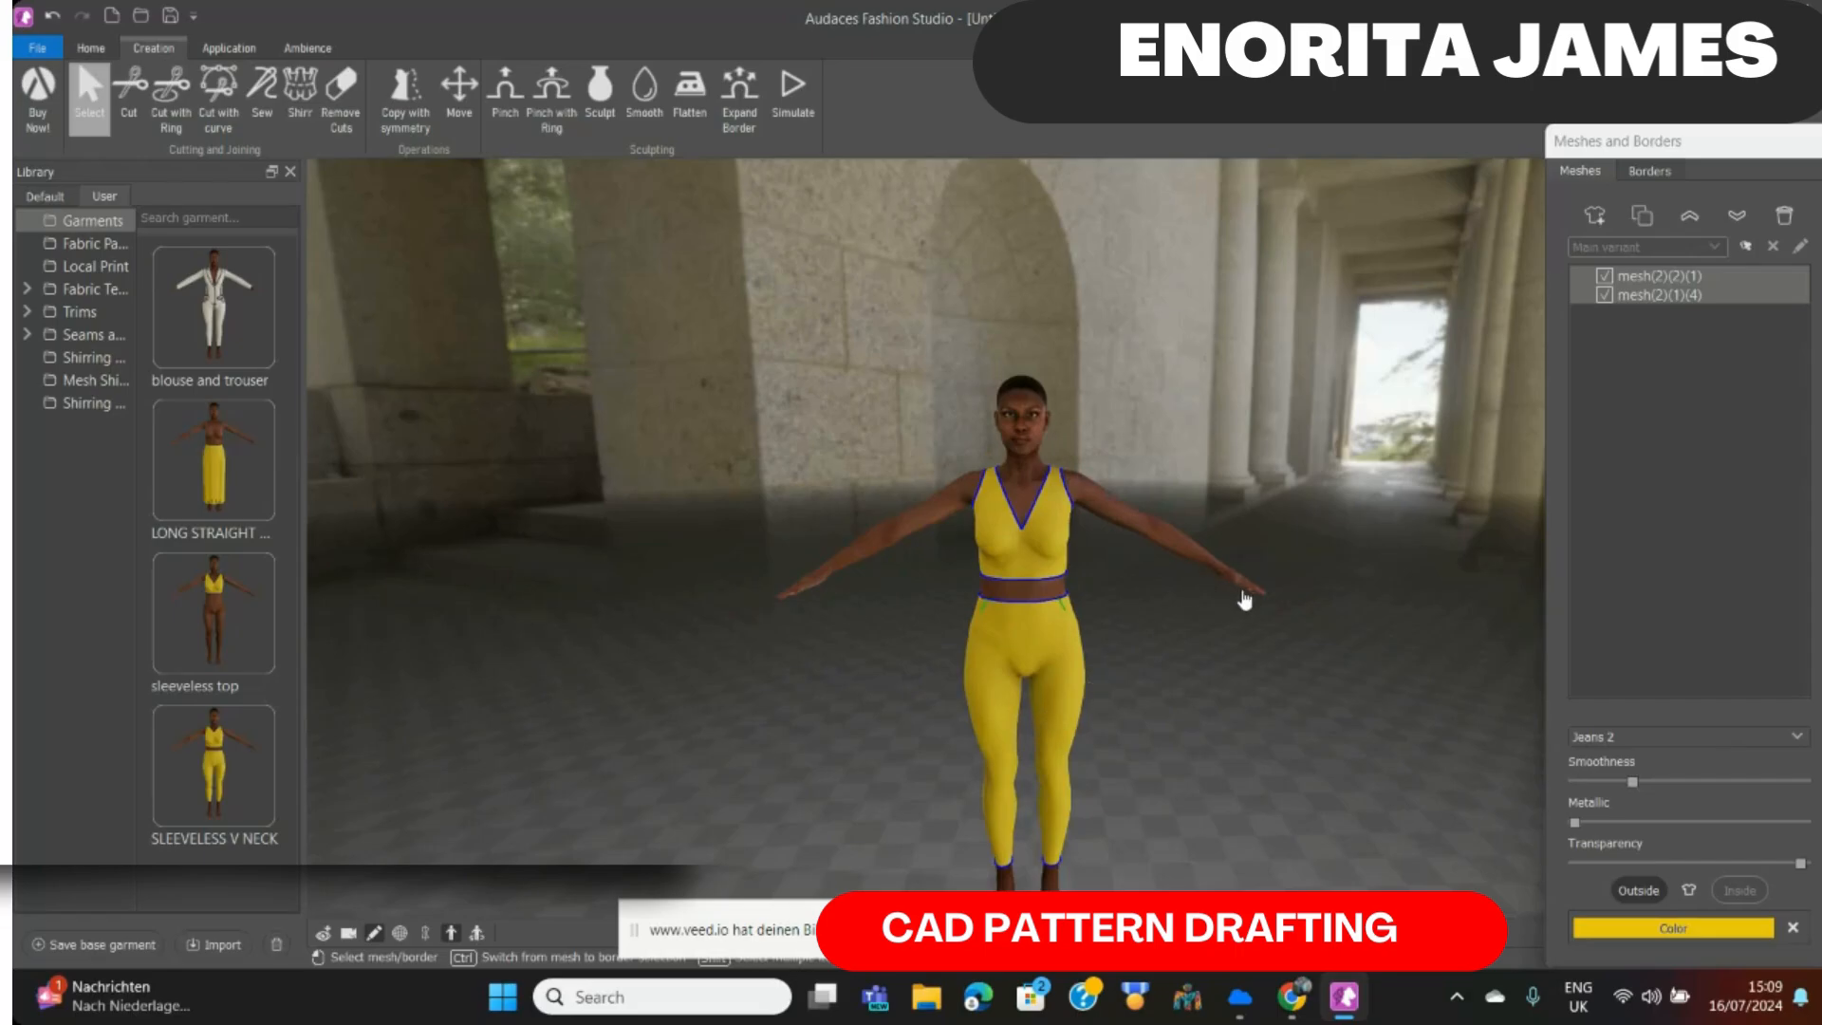
pyautogui.moveTo(1244, 599)
pyautogui.mouseDown(button='middle')
pyautogui.moveTo(1107, 651)
pyautogui.moveTo(655, 501)
pyautogui.moveTo(424, 558)
pyautogui.moveTo(896, 650)
pyautogui.moveTo(1289, 606)
pyautogui.moveTo(1334, 500)
pyautogui.moveTo(1237, 612)
pyautogui.mouseUp(button='middle')
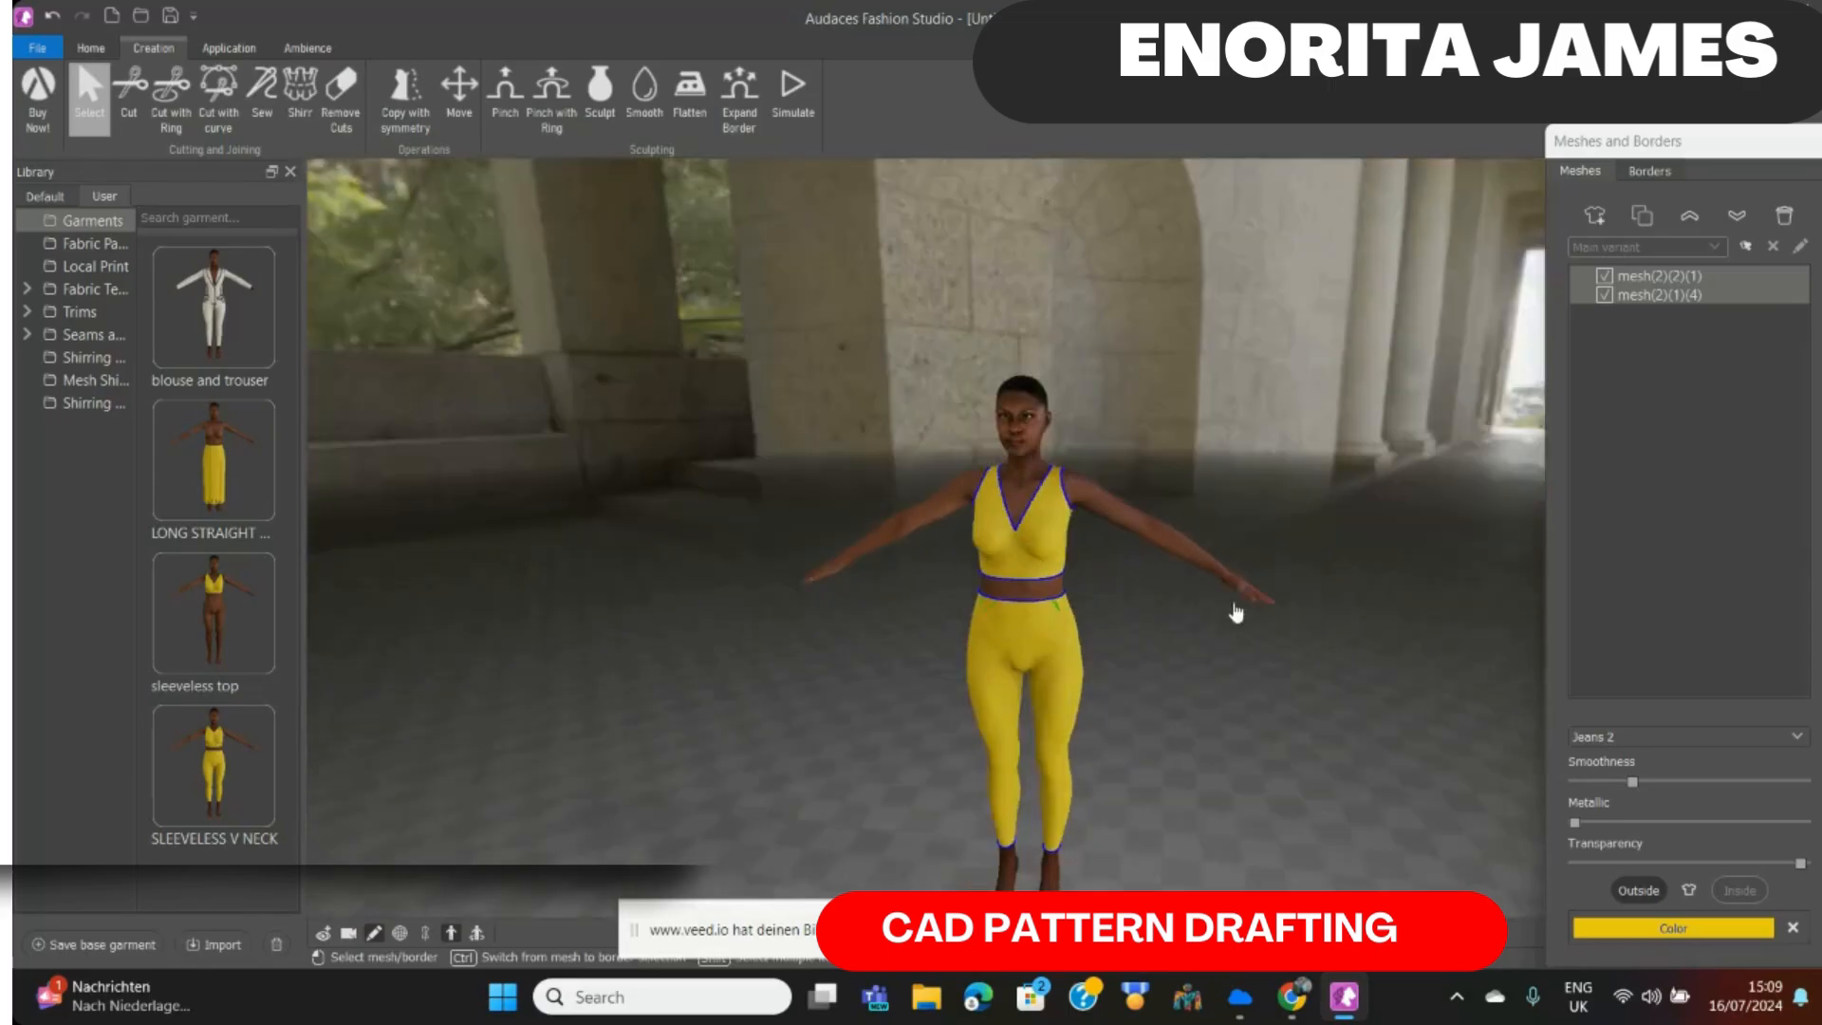